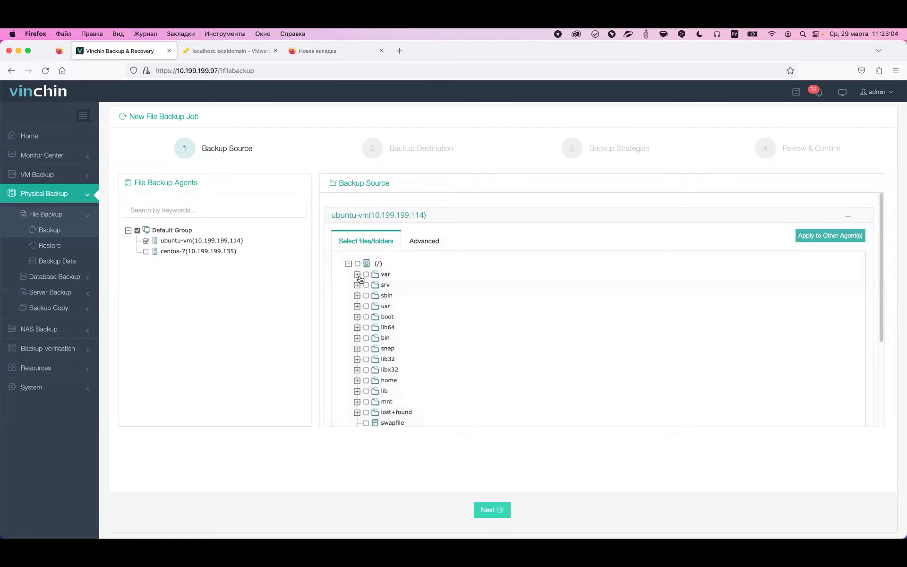
Choose /var/log/bootstrap.log on ubuntu-vm as the backup source and continue to the backup destination.
left_click(358, 275)
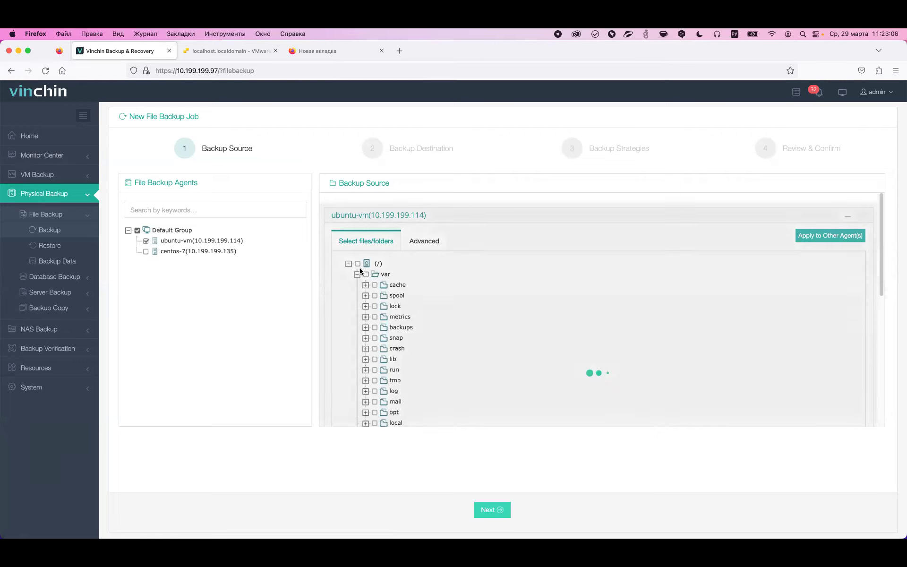
scroll(449, 317, "down", 2)
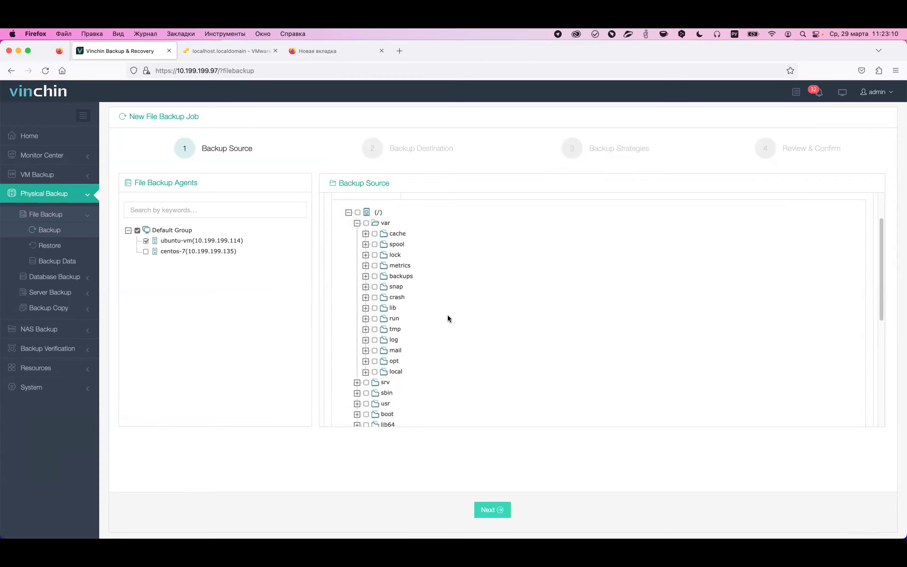
left_click(366, 340)
scroll(563, 320, "down", 2)
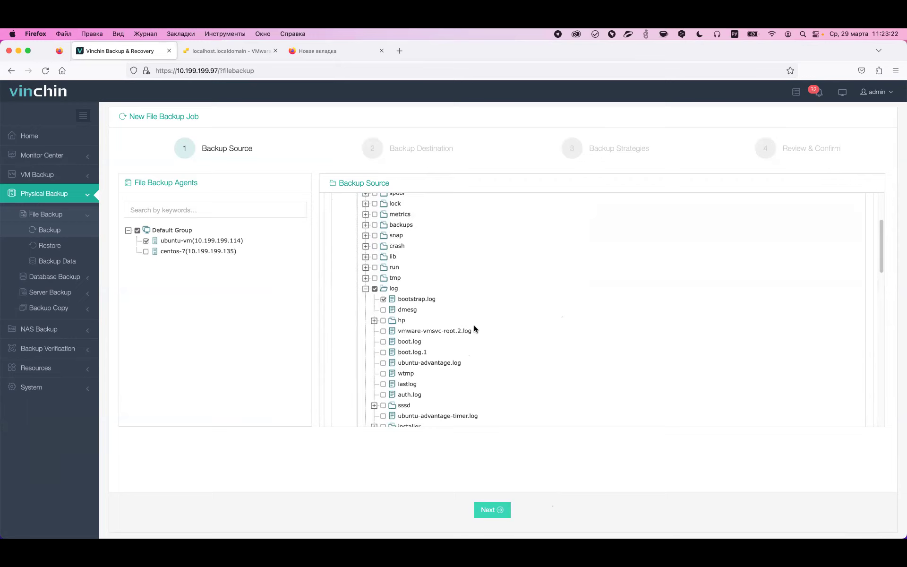
left_click(501, 509)
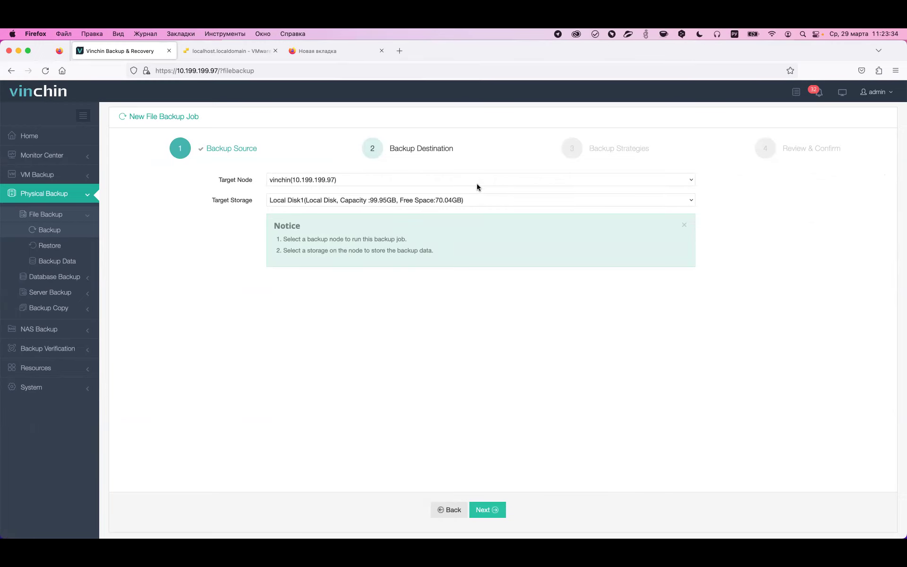
Keep Local Disk1 as the target storage and continue to the backup strategies.
left_click(480, 199)
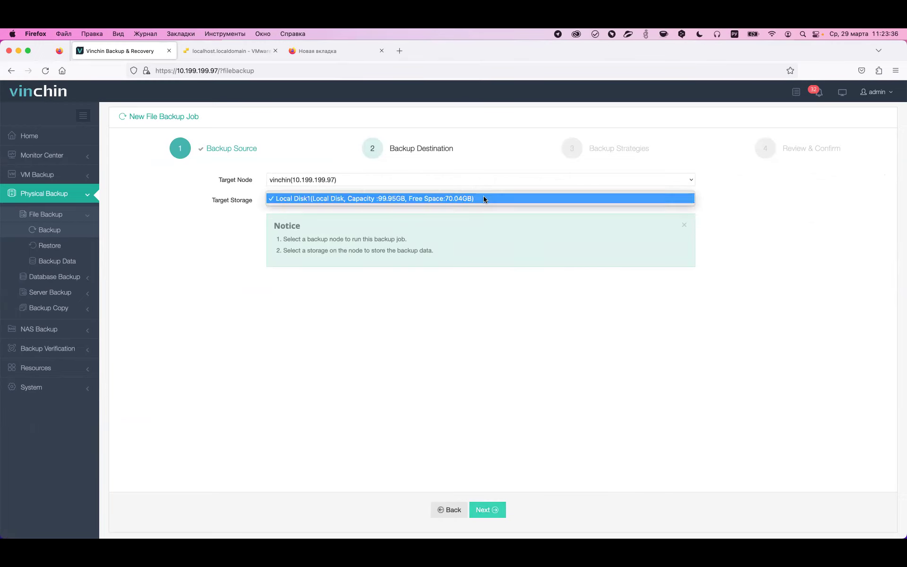
left_click(483, 199)
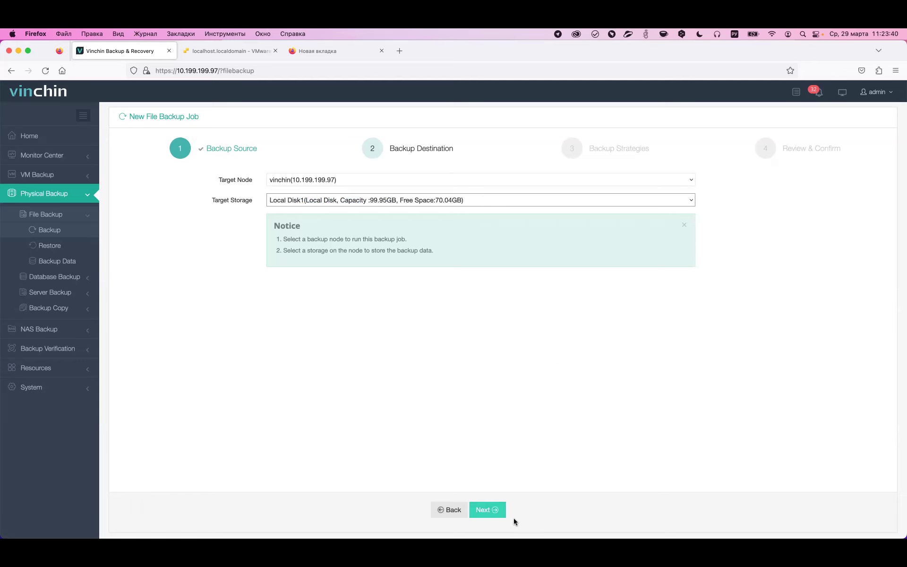
left_click(499, 510)
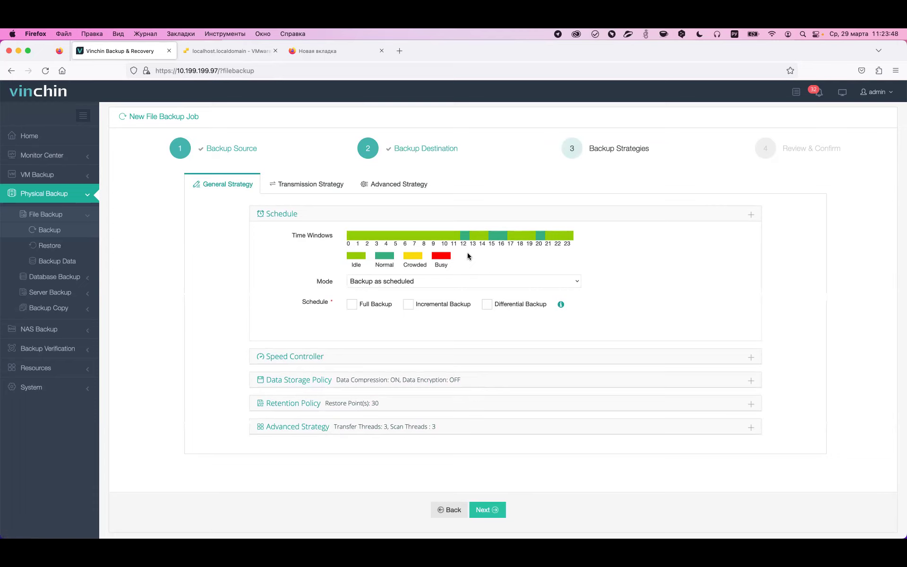
Schedule a weekly full backup on Friday and a daily incremental backup, both starting at 22:06:00.
left_click(352, 305)
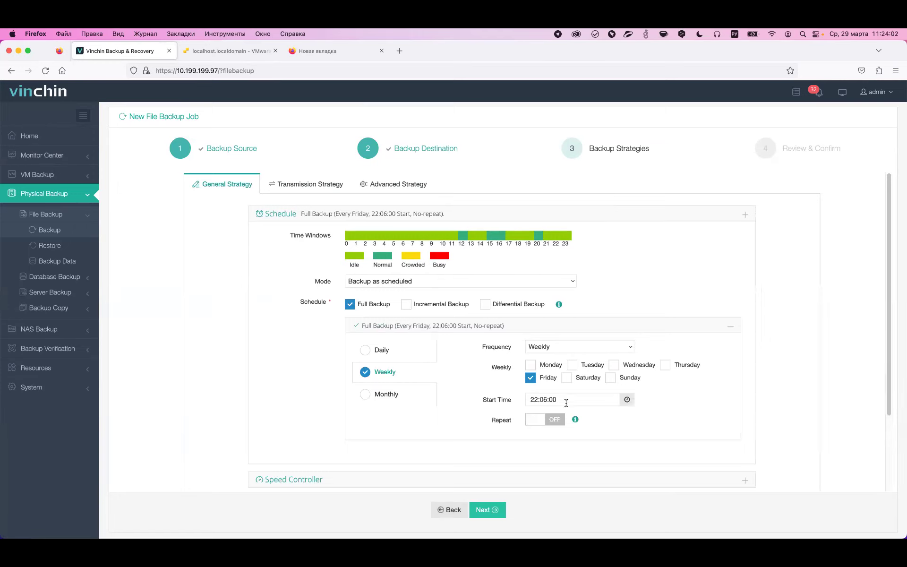
left_click(406, 304)
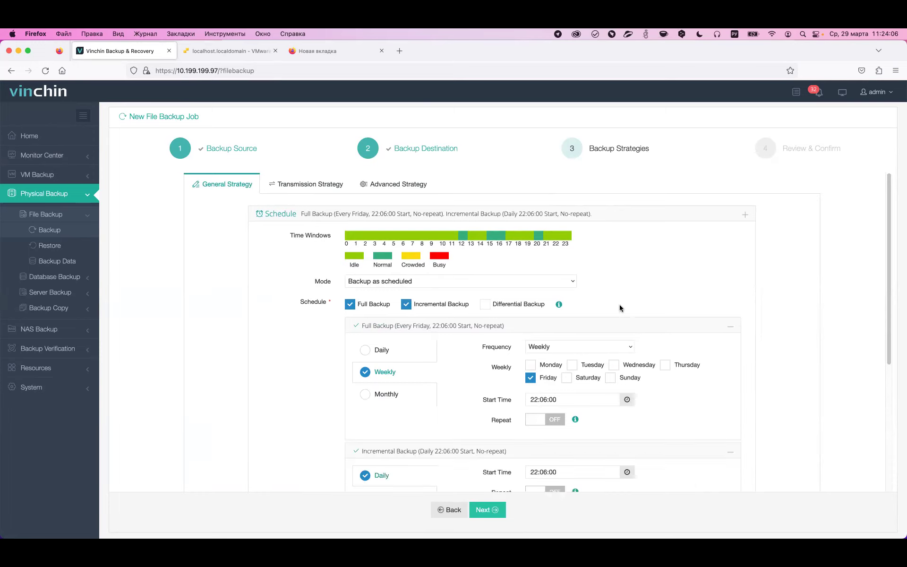
scroll(628, 312, "down", 3)
scroll(627, 316, "down", 1)
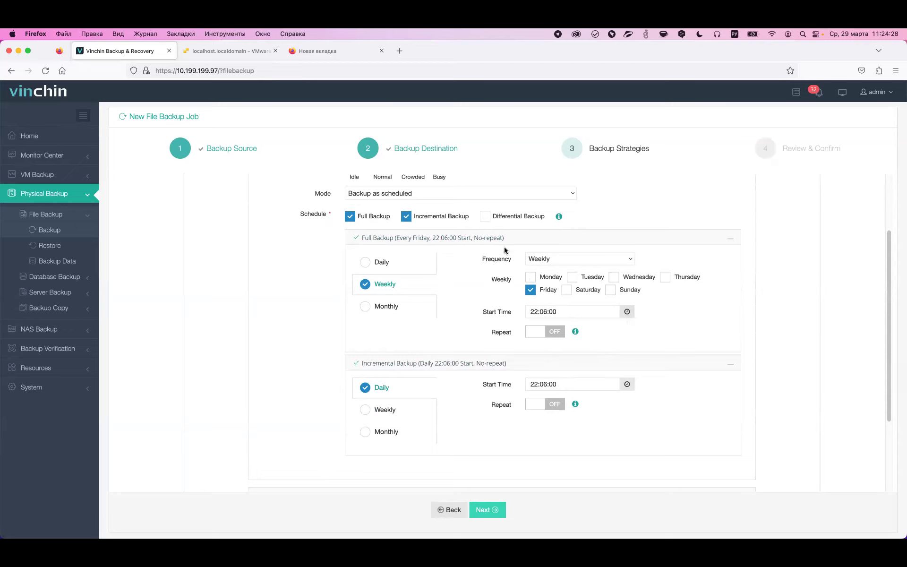
scroll(472, 366, "down", 2)
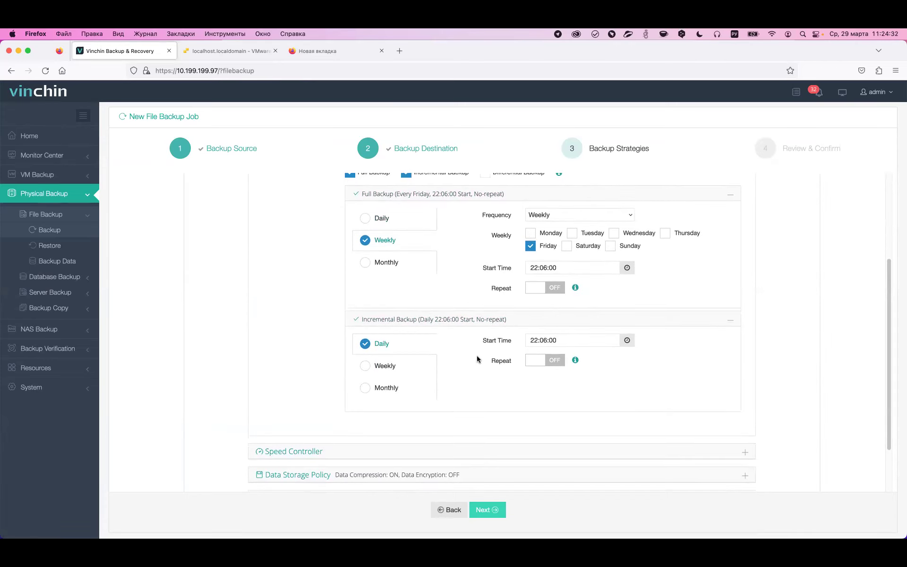
scroll(476, 361, "down", 3)
scroll(424, 402, "up", 9)
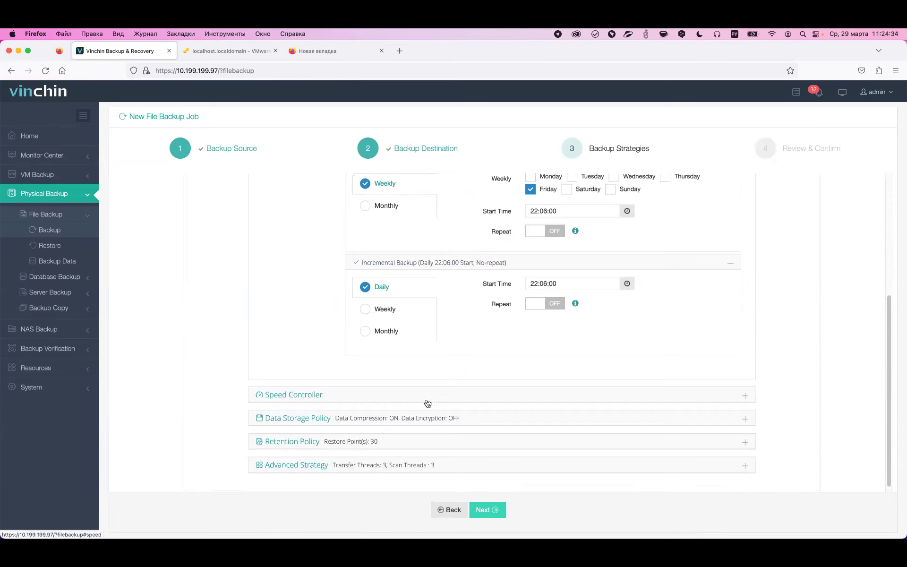
left_click(282, 185)
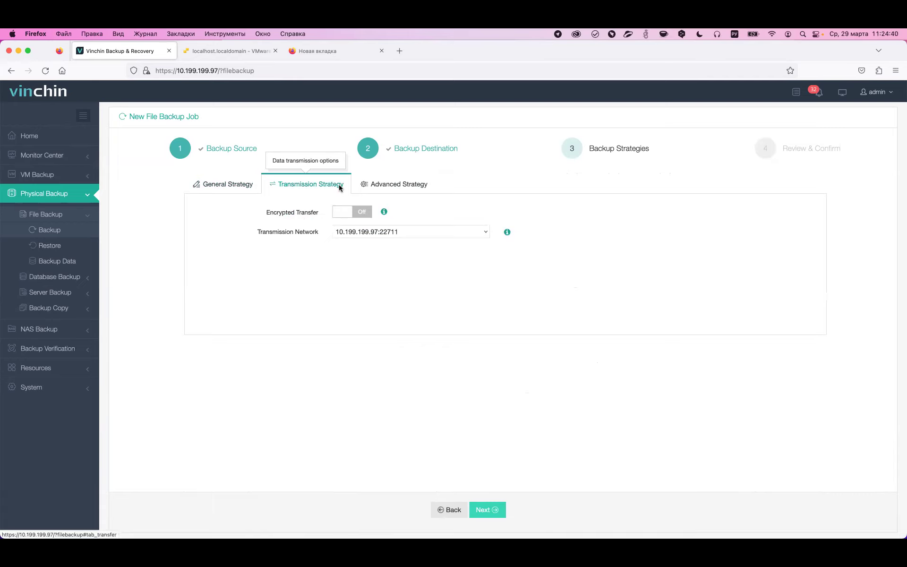
left_click(352, 213)
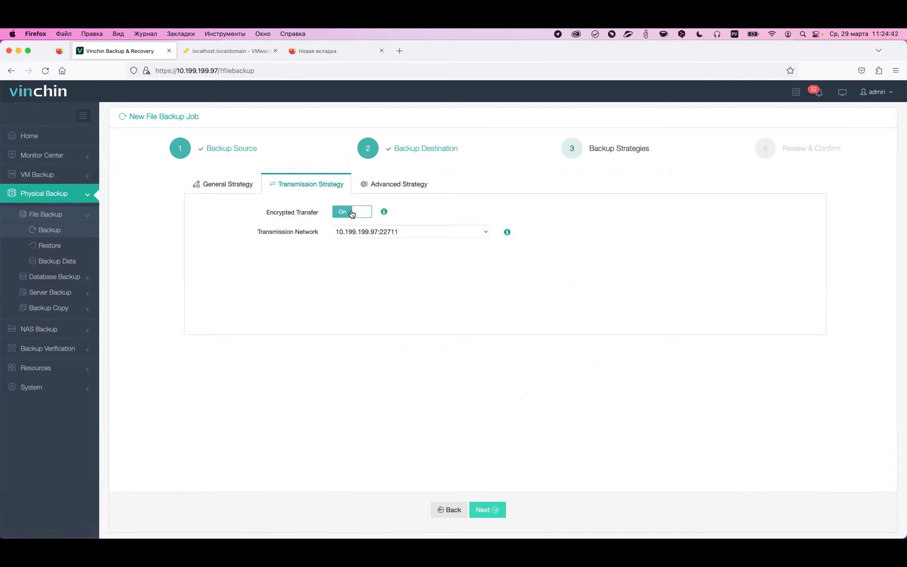
left_click(352, 214)
Turn off Snapshot in the job's advanced strategy, and return to the general strategy settings.
left_click(387, 186)
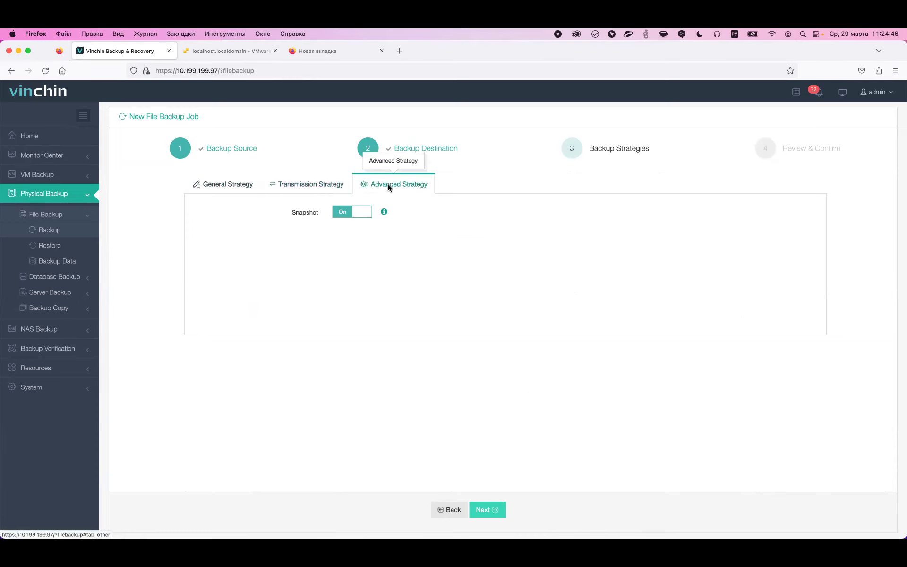
left_click(358, 214)
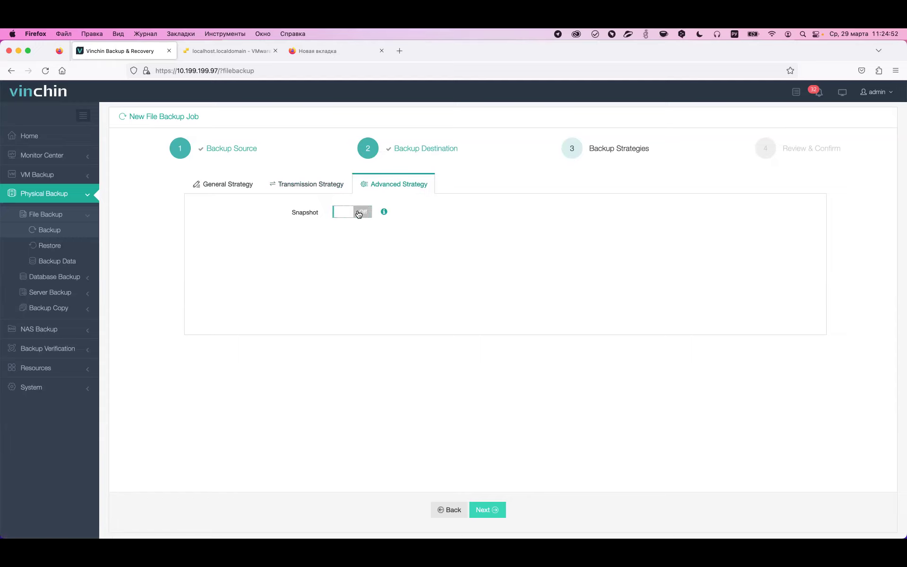
left_click(250, 189)
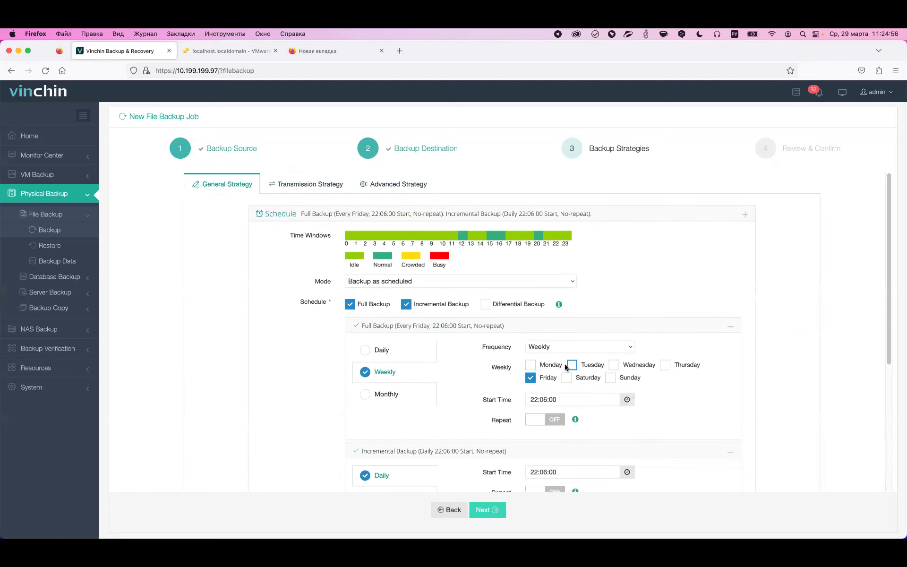
Look through the speed controller and data storage settings, and set the retention policy to 2 restore points.
scroll(563, 368, "down", 3)
left_click(443, 391)
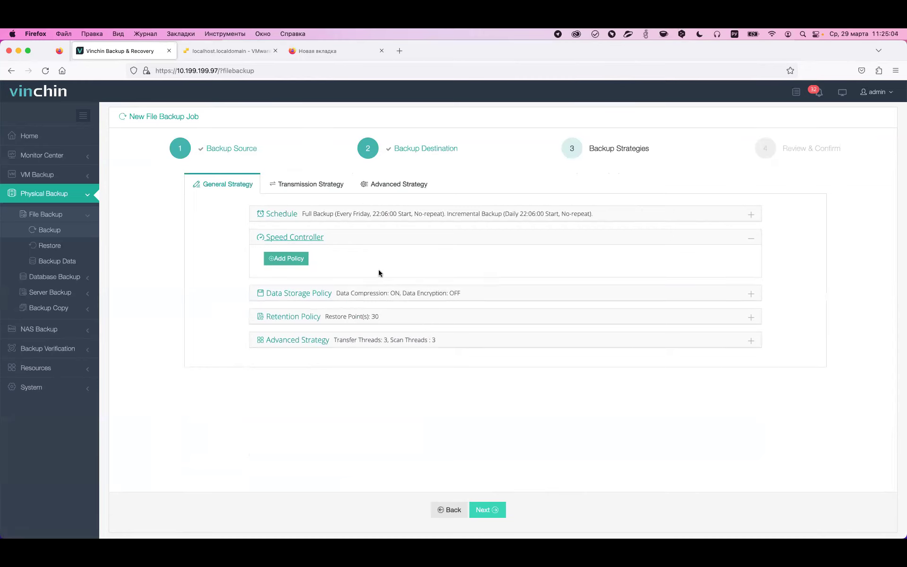
left_click(390, 293)
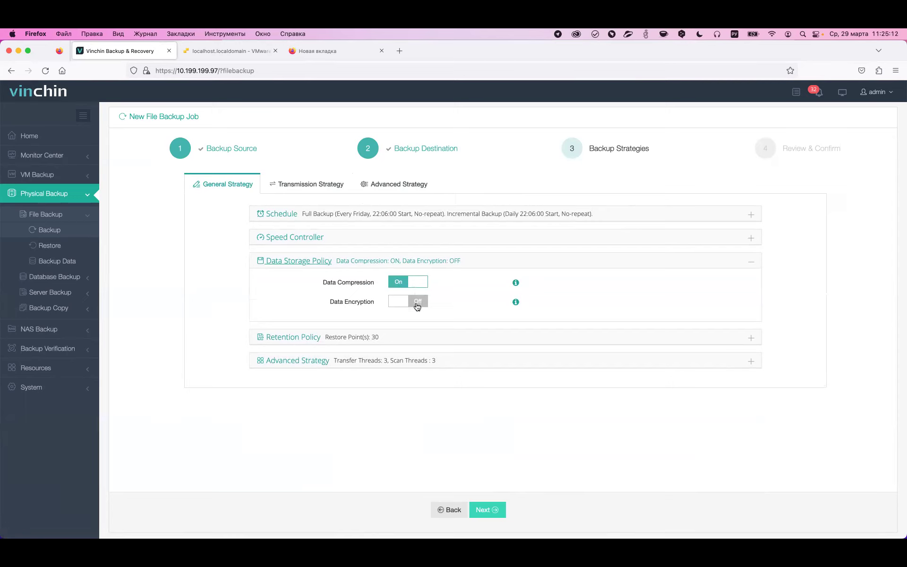
left_click(401, 337)
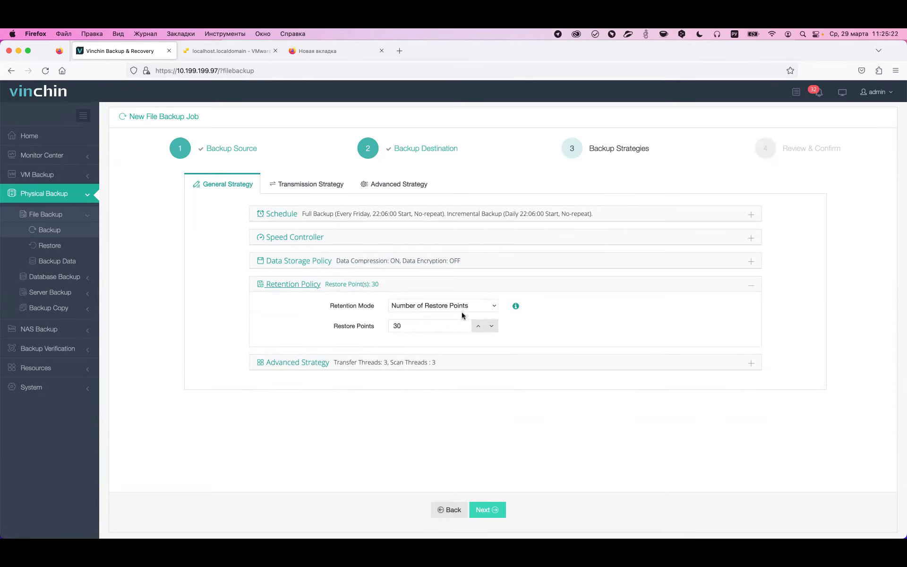
left_click(434, 327)
key("BackSpace")
key("BackSpace")
type("2")
Set both the transfer threads and the scan threads to 32 and continue to the job review.
left_click(433, 362)
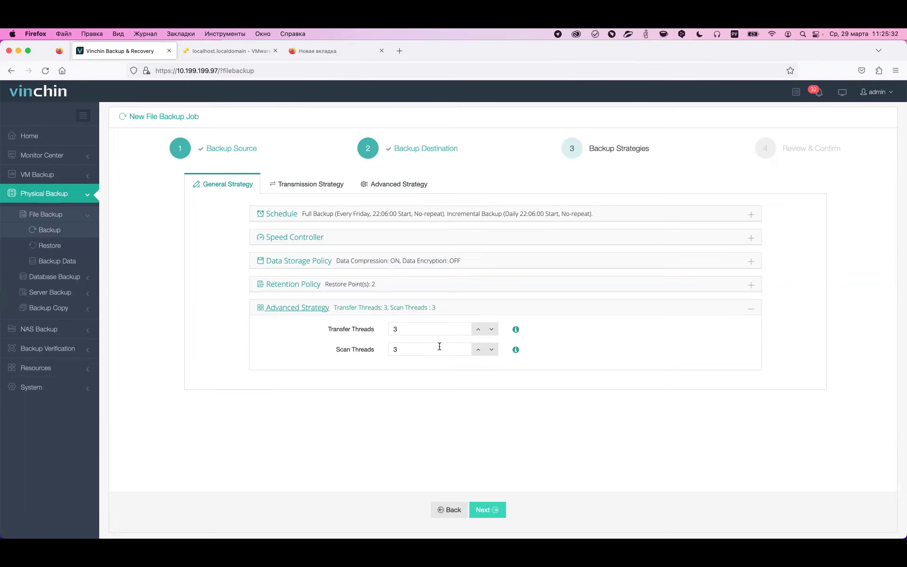
mouse_move(514, 351)
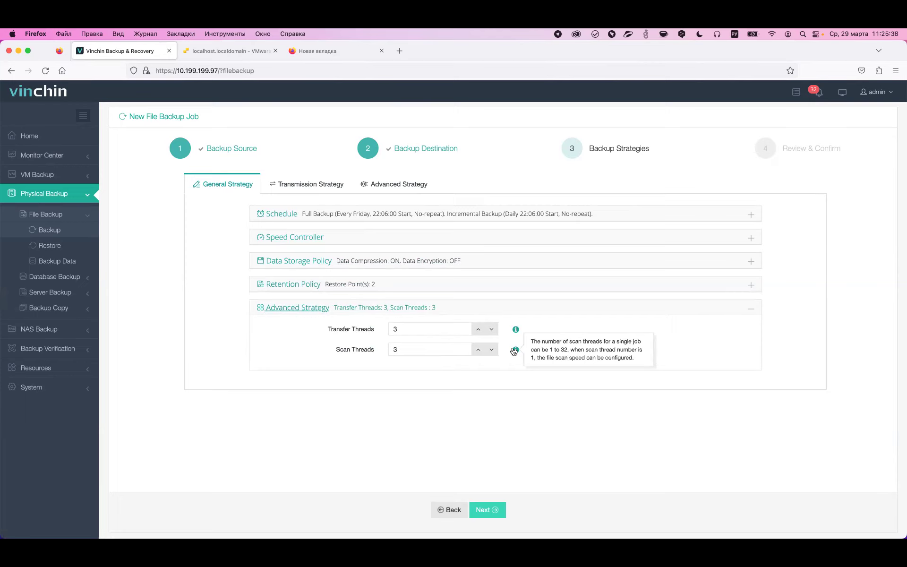
left_click(414, 349)
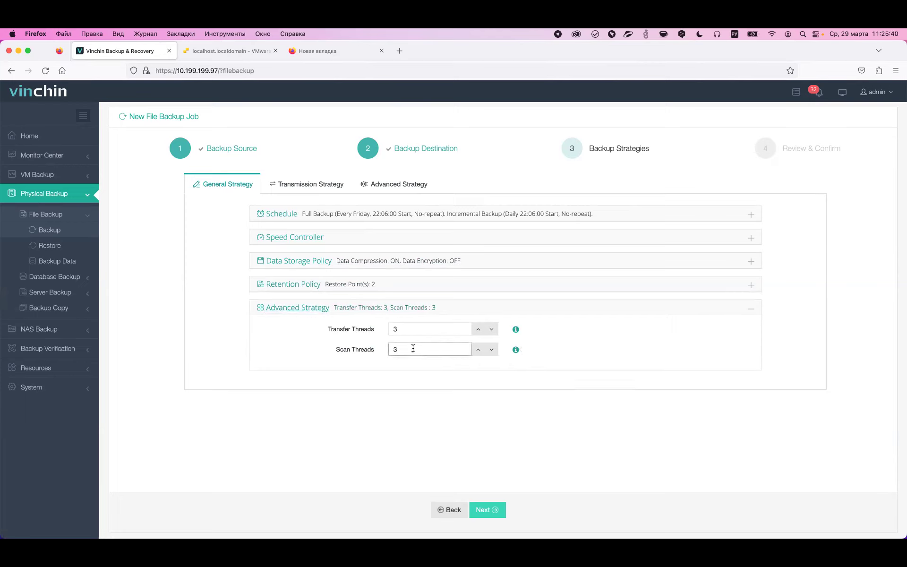
type("2")
left_click(407, 330)
type("2")
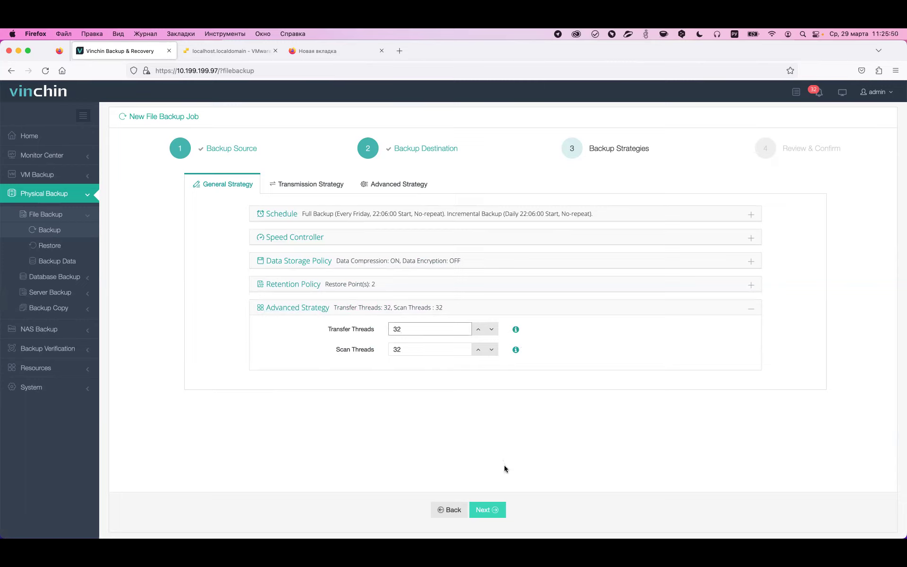
left_click(491, 509)
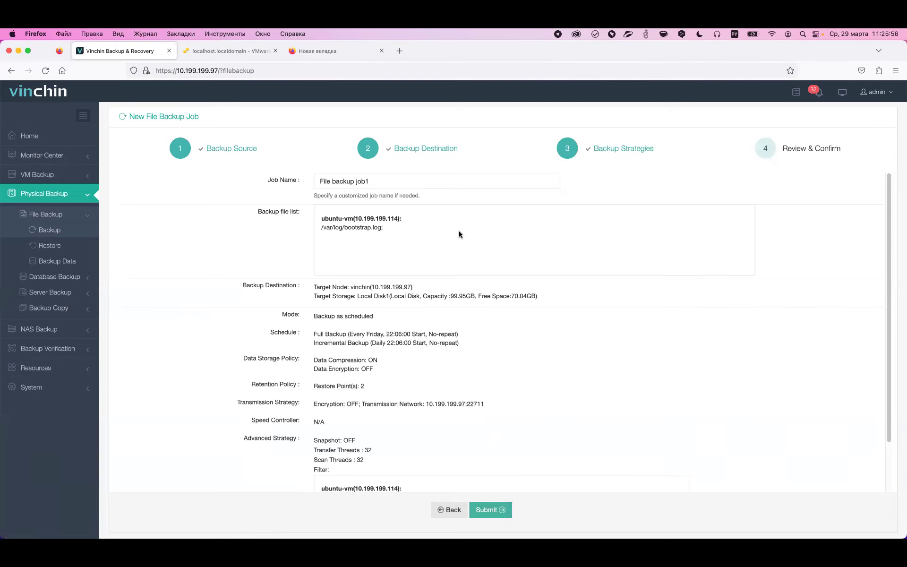
Review the job summary and submit the new file backup job.
scroll(451, 312, "down", 1)
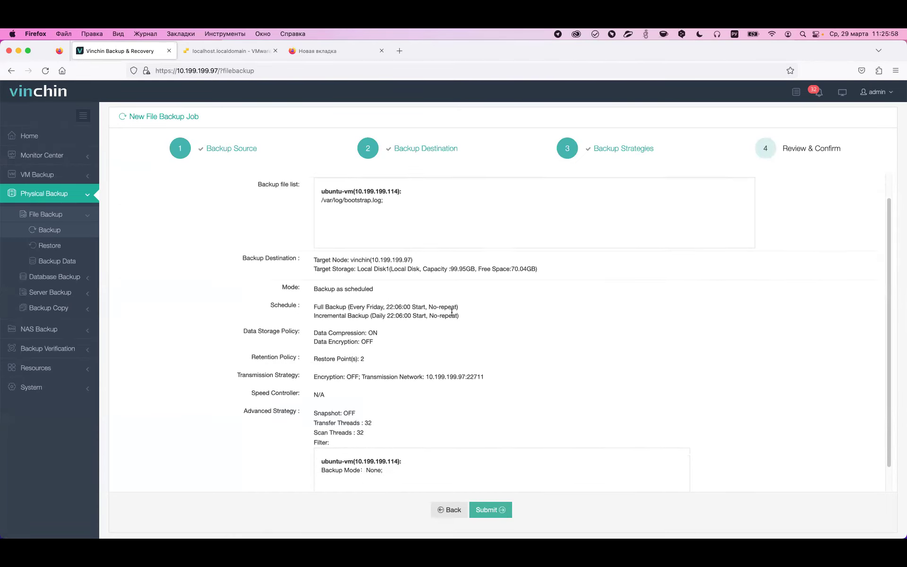
scroll(452, 312, "up", 1)
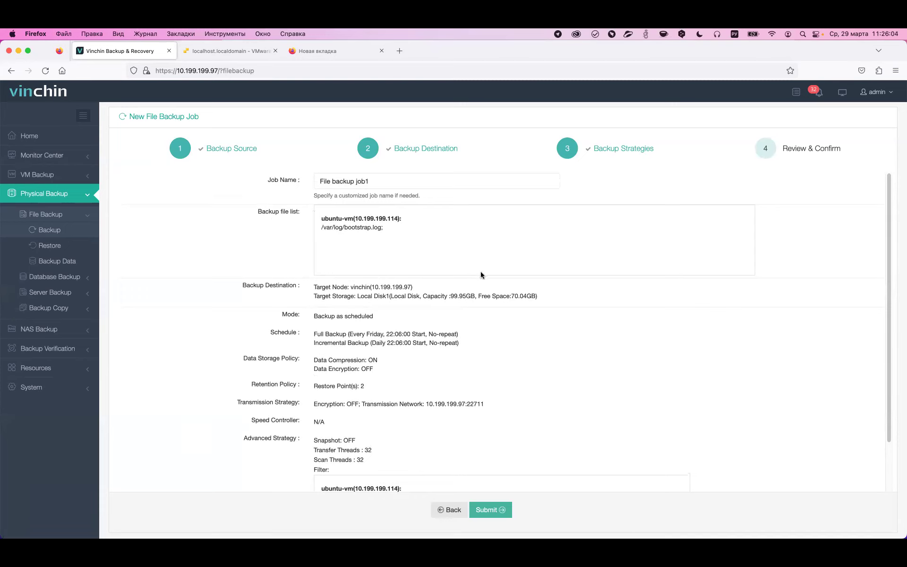
scroll(481, 275, "down", 2)
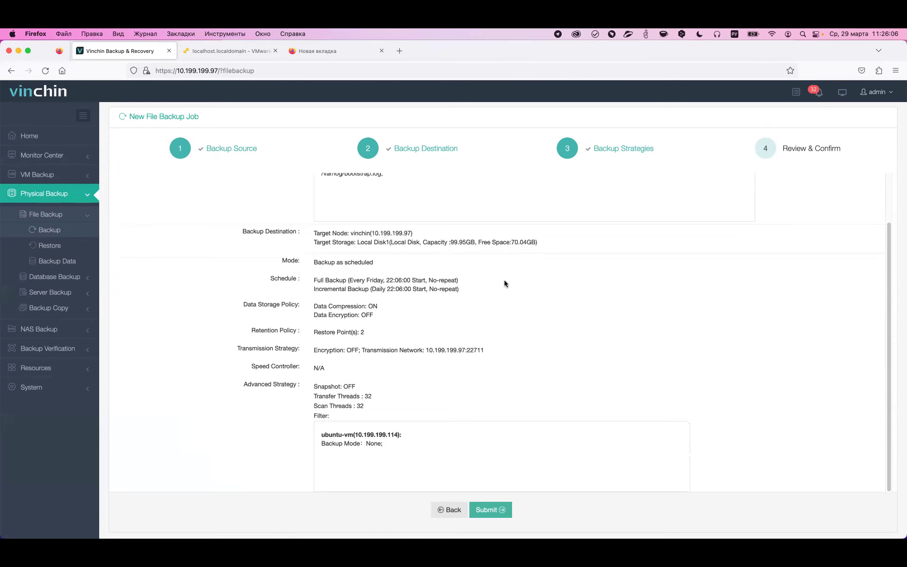
left_click(493, 508)
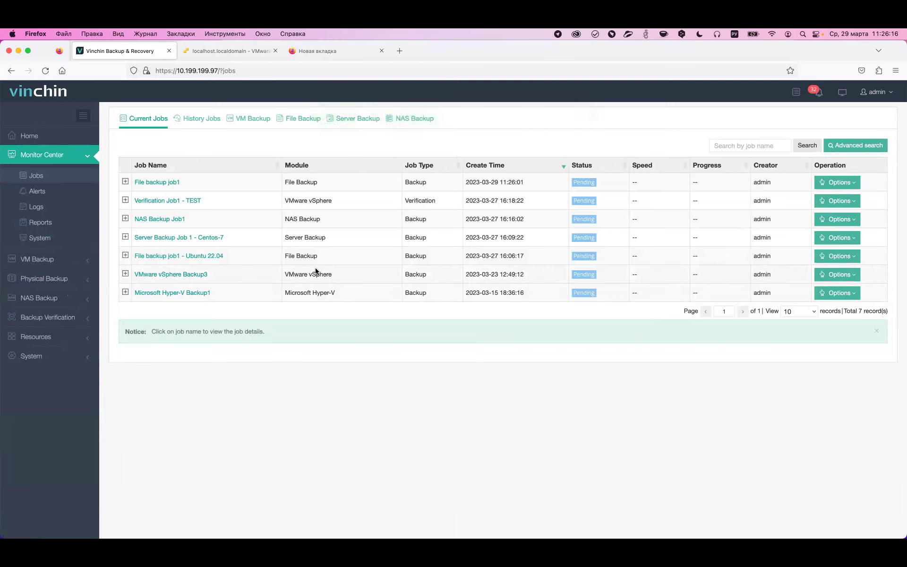
Open the details of File backup job1 and look at the operations available for running it.
left_click(157, 183)
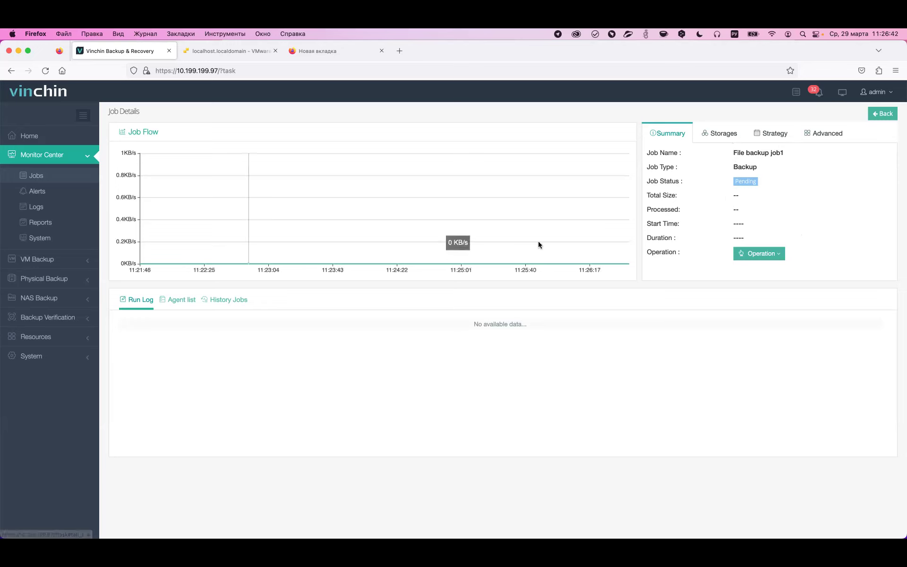
left_click(759, 253)
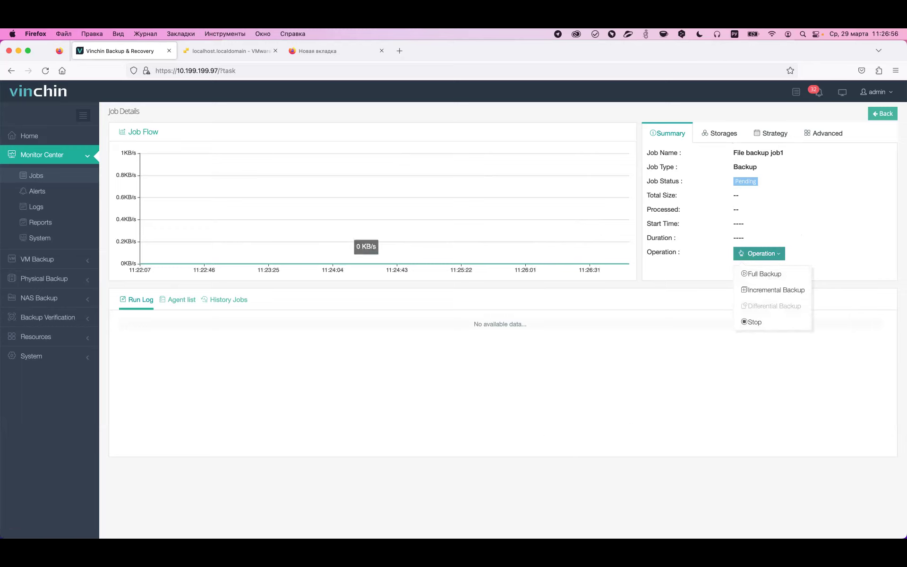
left_click(121, 178)
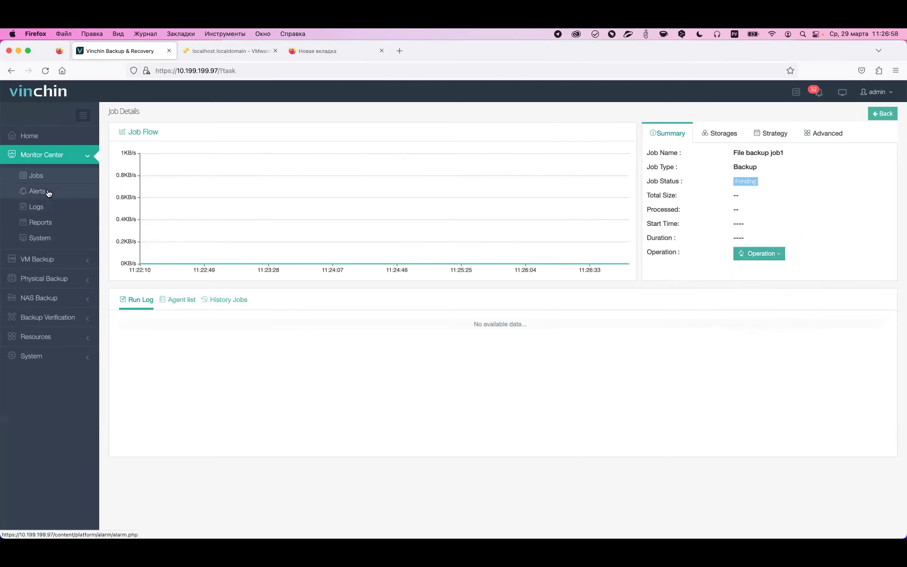
Return to the current jobs, view the schedule of File backup job1 - Ubuntu 22.04 and open its job details.
left_click(42, 176)
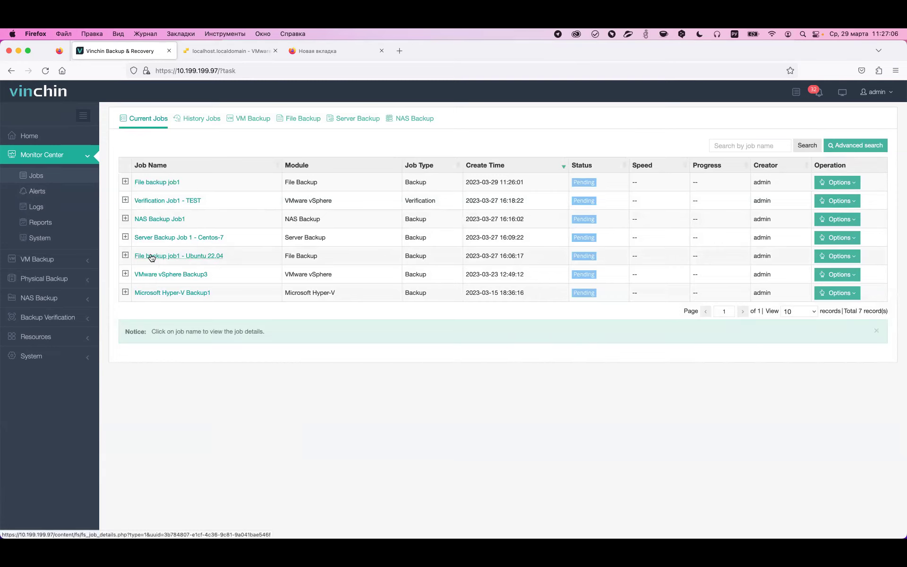
left_click(125, 257)
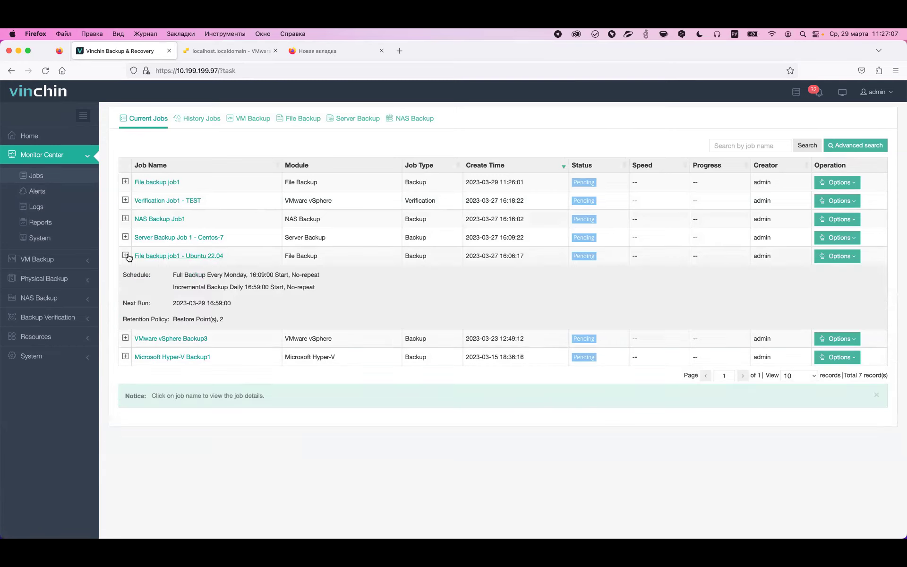
left_click(165, 256)
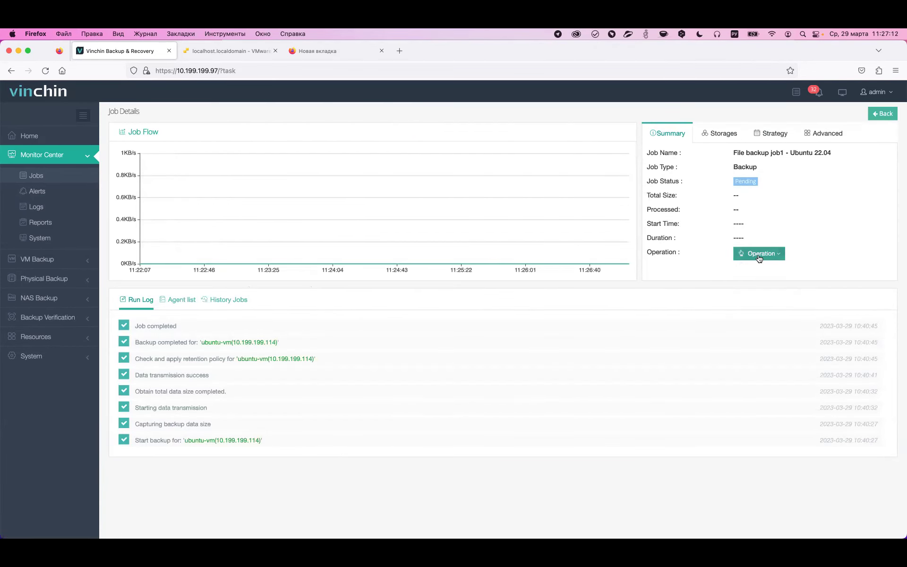
Start a full backup of the job File backup job1 - Ubuntu 22.04.
mouse_move(759, 259)
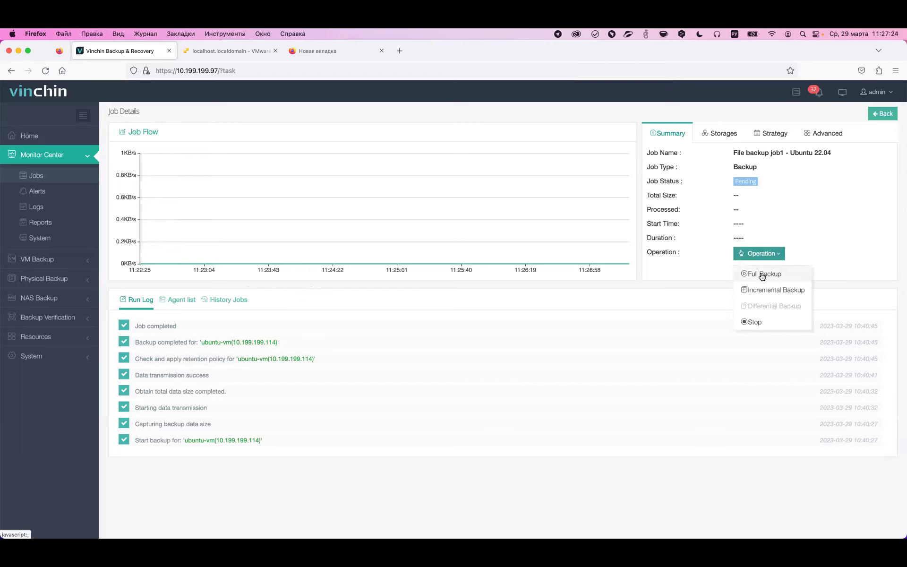
left_click(762, 275)
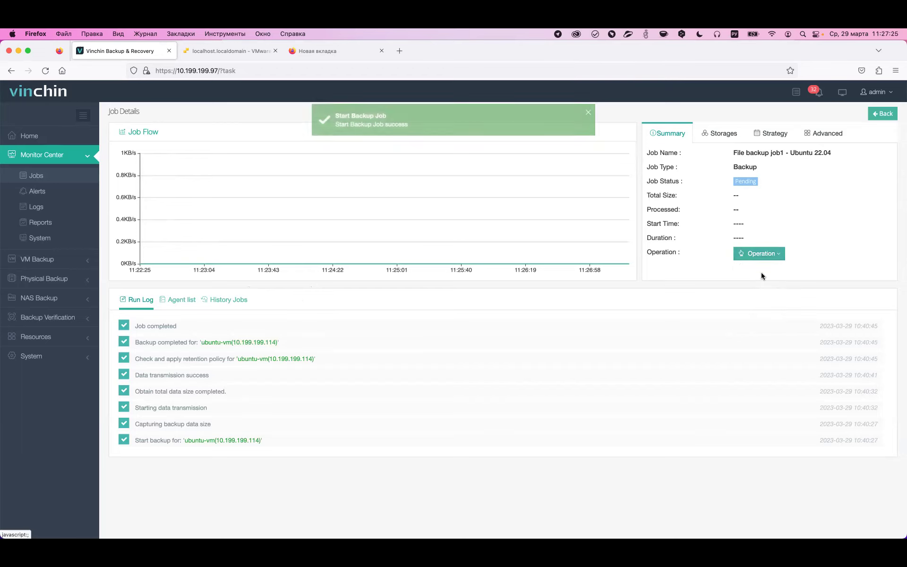
left_click(741, 255)
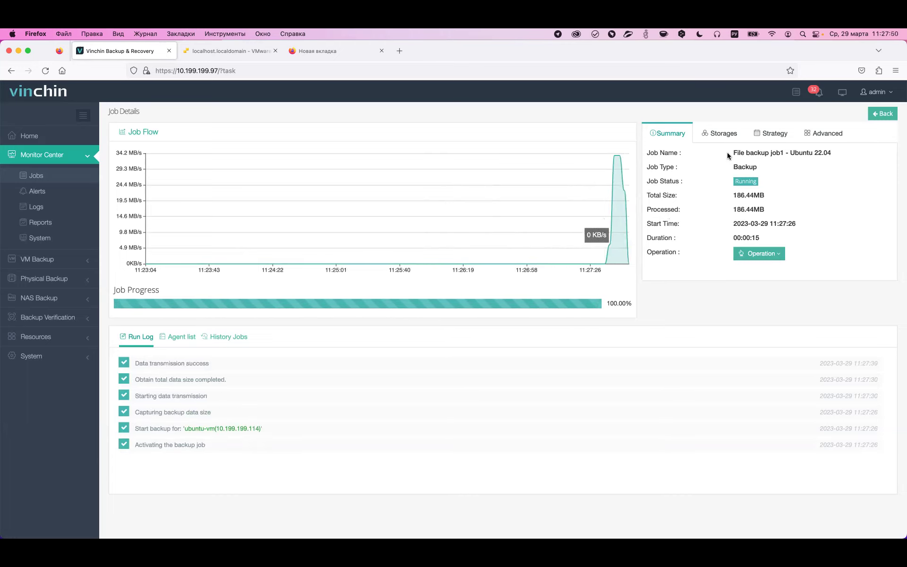
Review the job's run history, storage details, backup strategy and advanced settings.
left_click(245, 336)
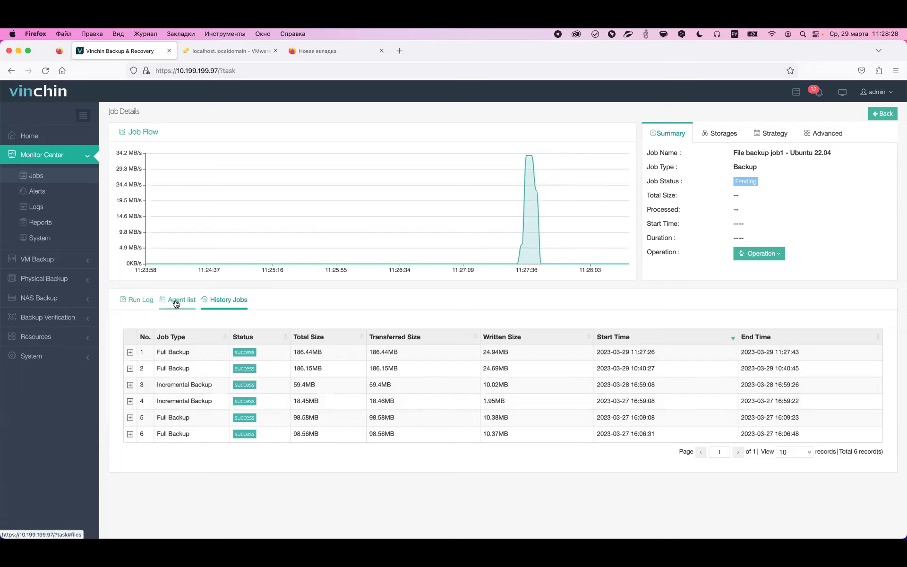
left_click(725, 135)
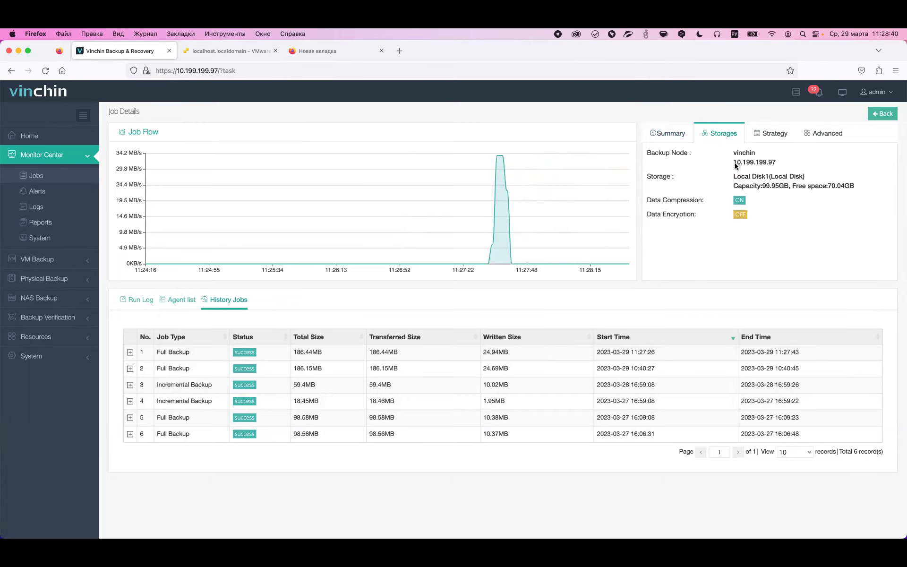
left_click(770, 136)
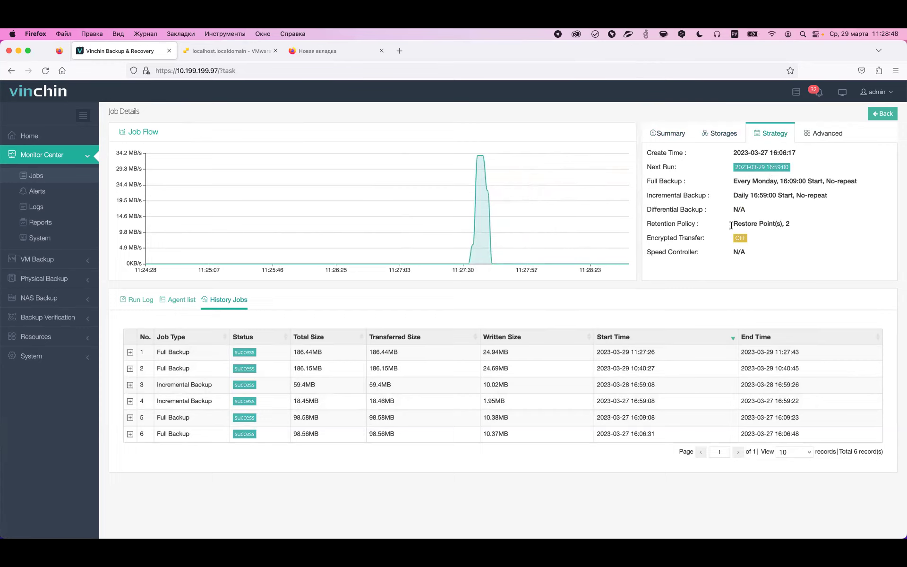
left_click(817, 134)
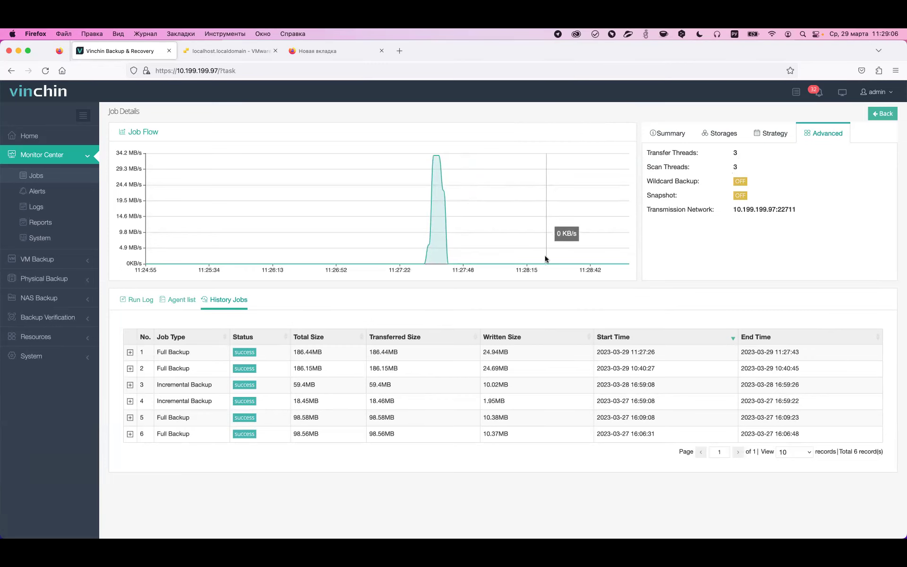
Leave the job details, start a new file restore job and filter the restore points by the node vinchin(10.199.199.97).
left_click(42, 179)
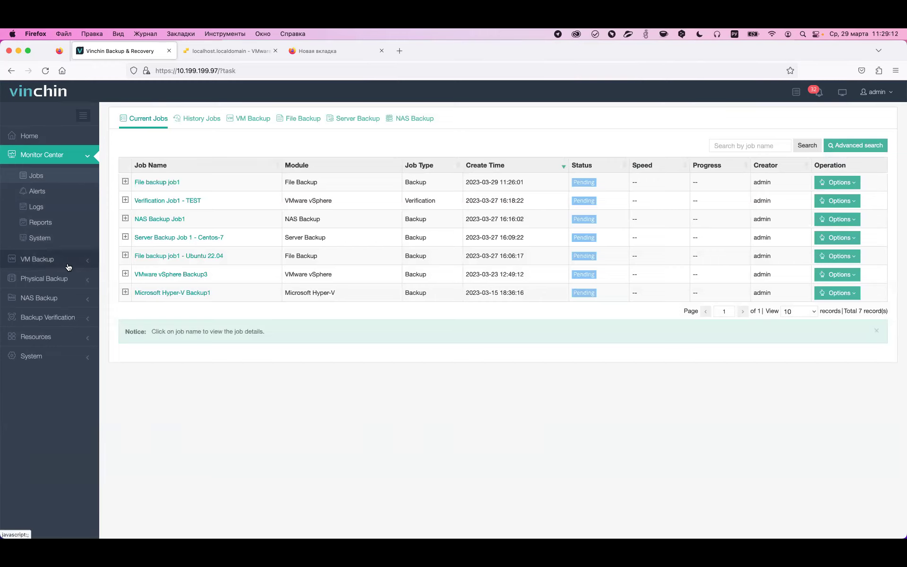
left_click(66, 279)
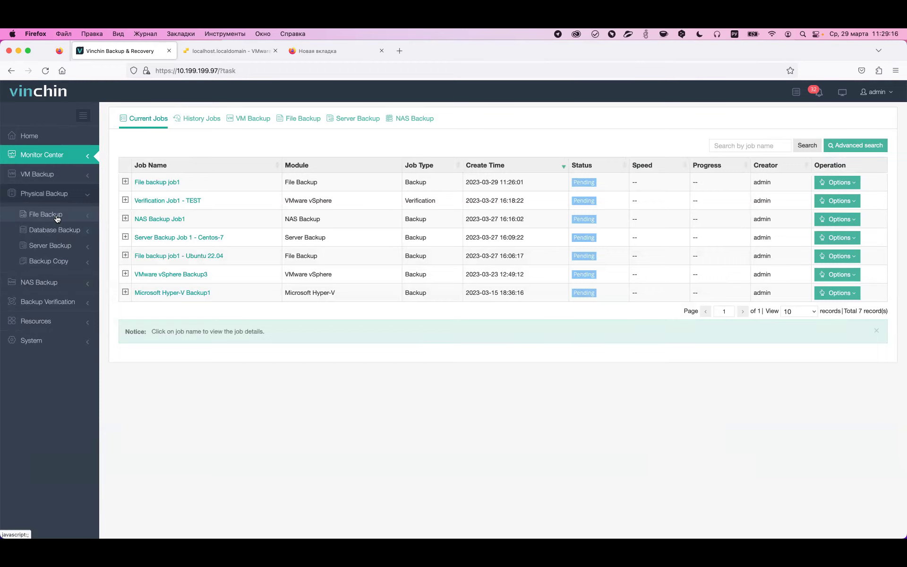
left_click(62, 222)
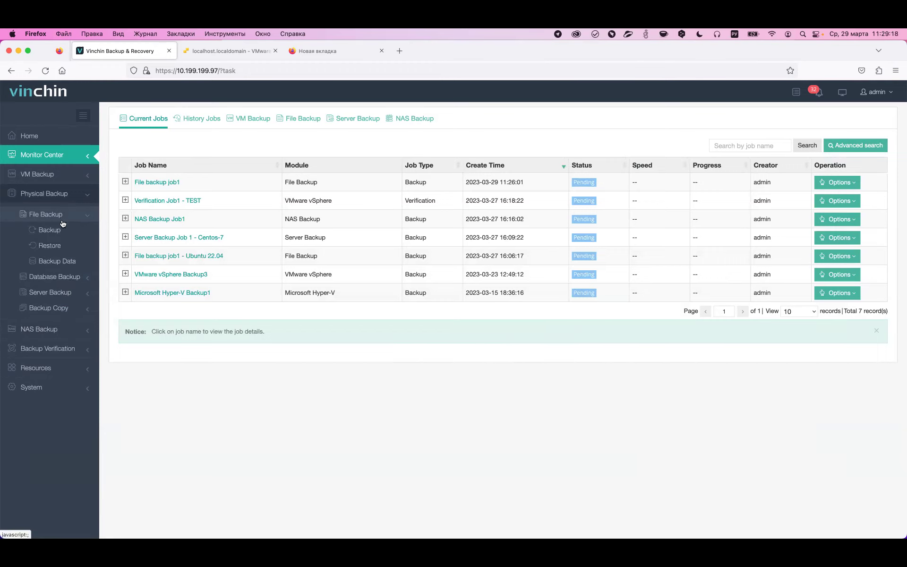
left_click(53, 246)
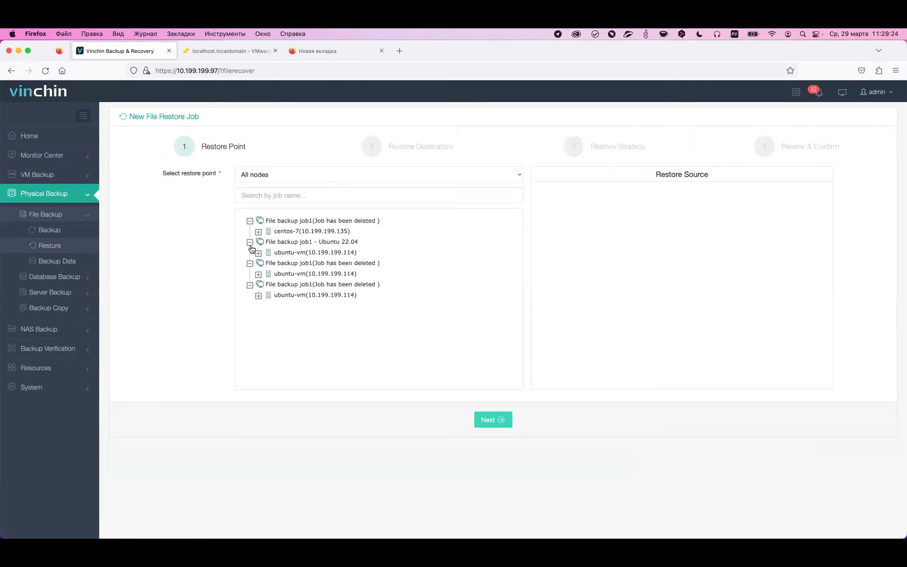
left_click(380, 174)
left_click(366, 182)
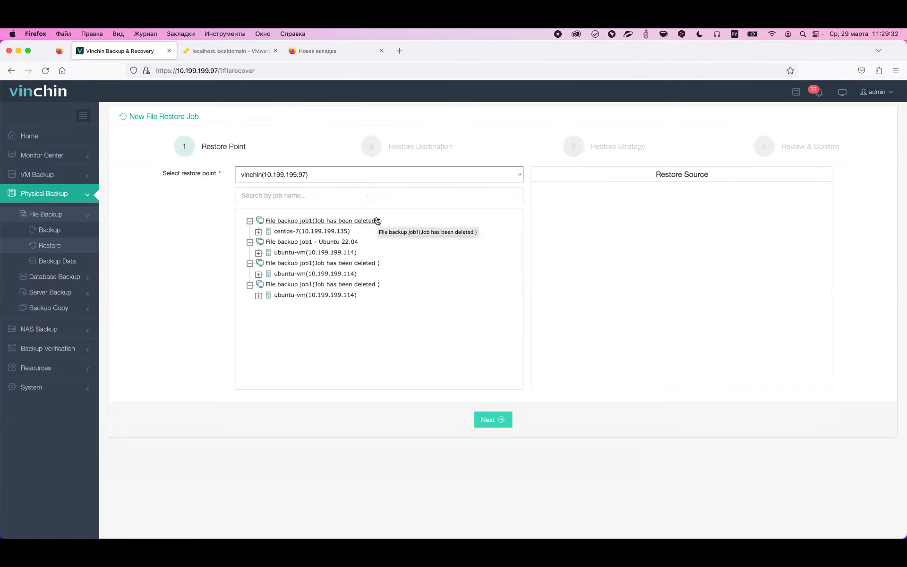
left_click(258, 295)
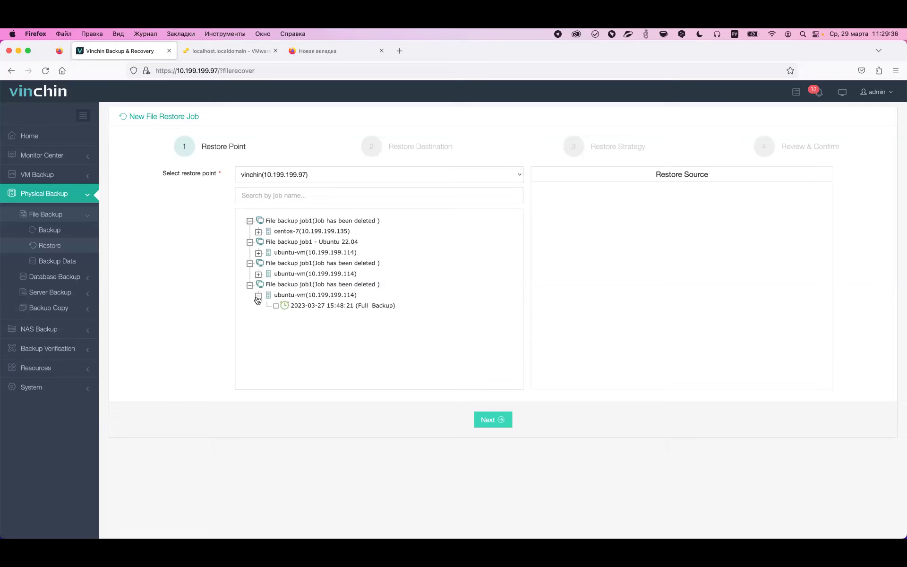
left_click(257, 273)
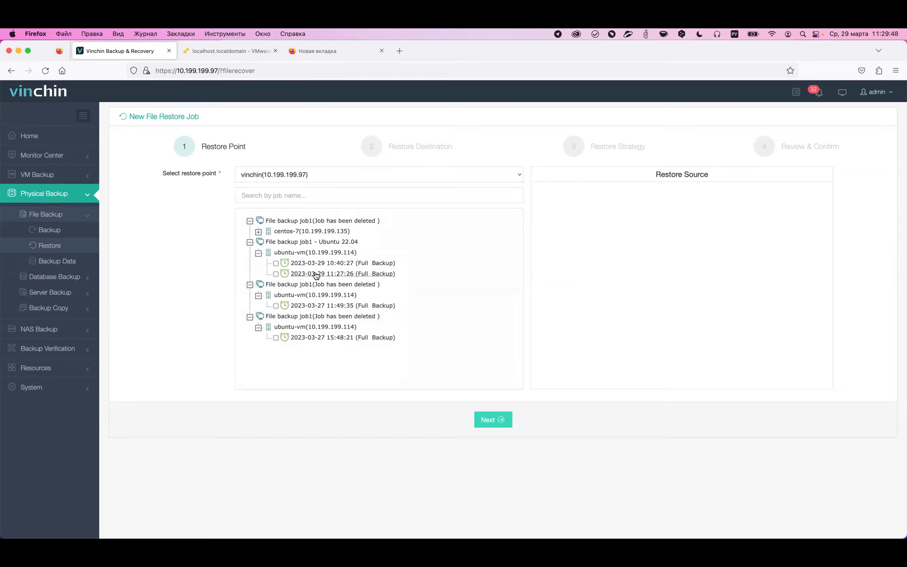
left_click(276, 274)
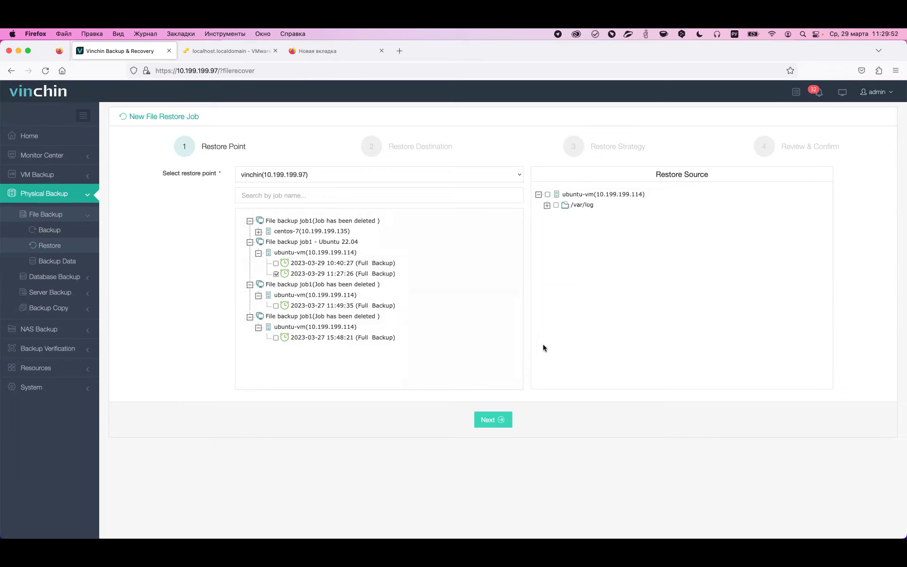
Select auth.log in /var/log as the restore source and continue to the restore destination.
left_click(546, 205)
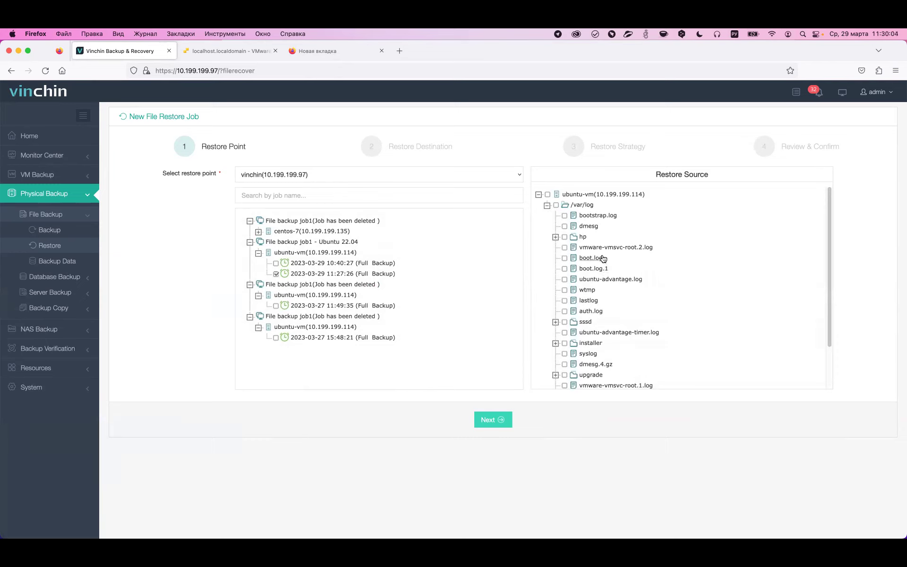
scroll(604, 259, "down", 1)
scroll(604, 259, "up", 1)
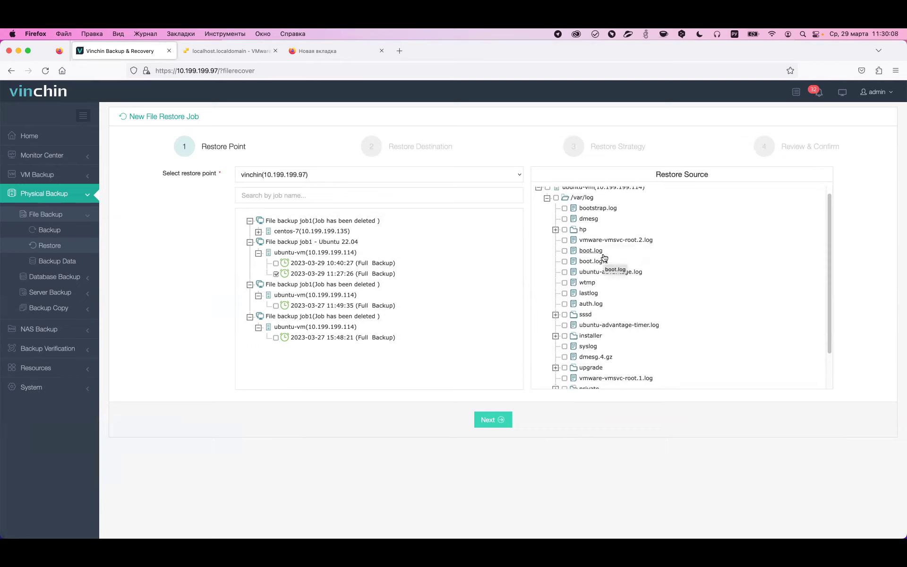
scroll(607, 259, "down", 2)
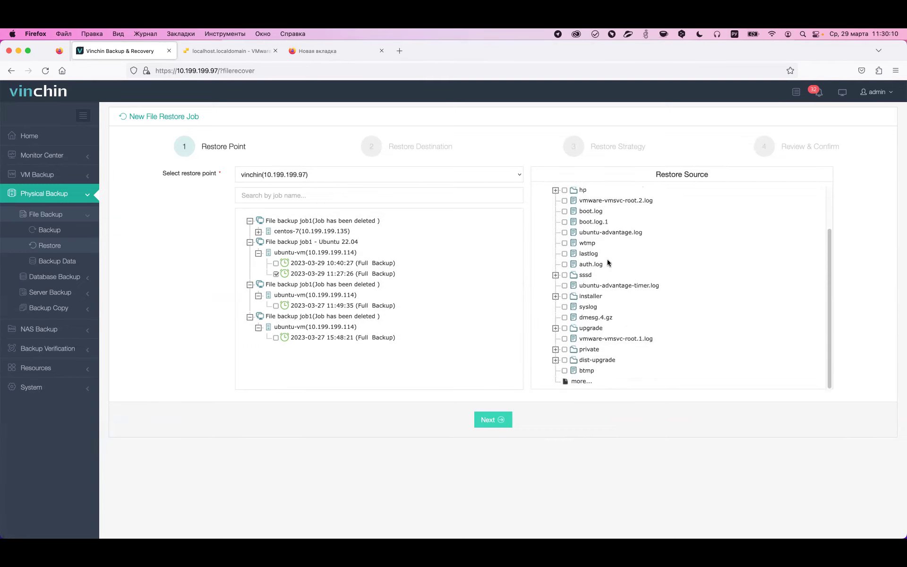
scroll(605, 259, "up", 2)
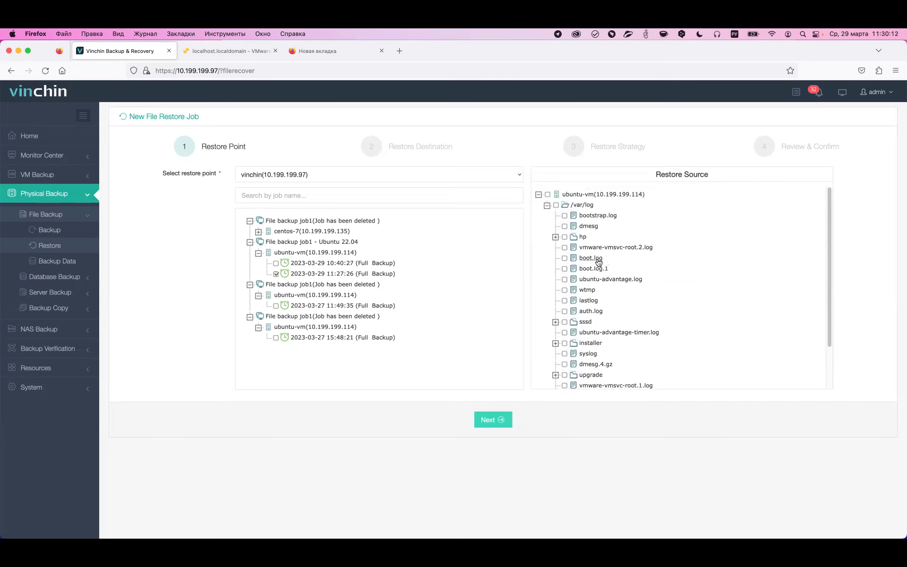
left_click(564, 311)
left_click(486, 420)
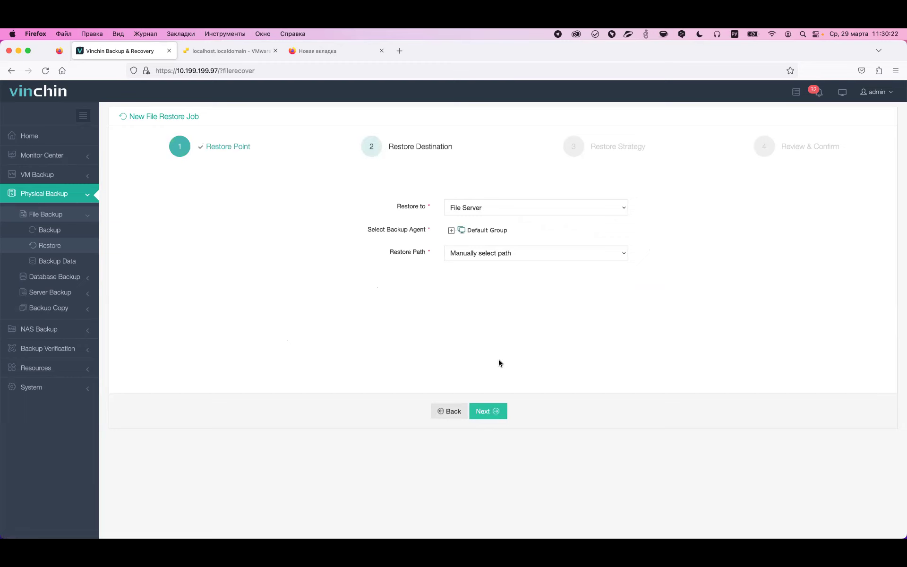
Set the restore destination to File Server and select ubuntu-vm in Default Group as the backup agent.
left_click(536, 207)
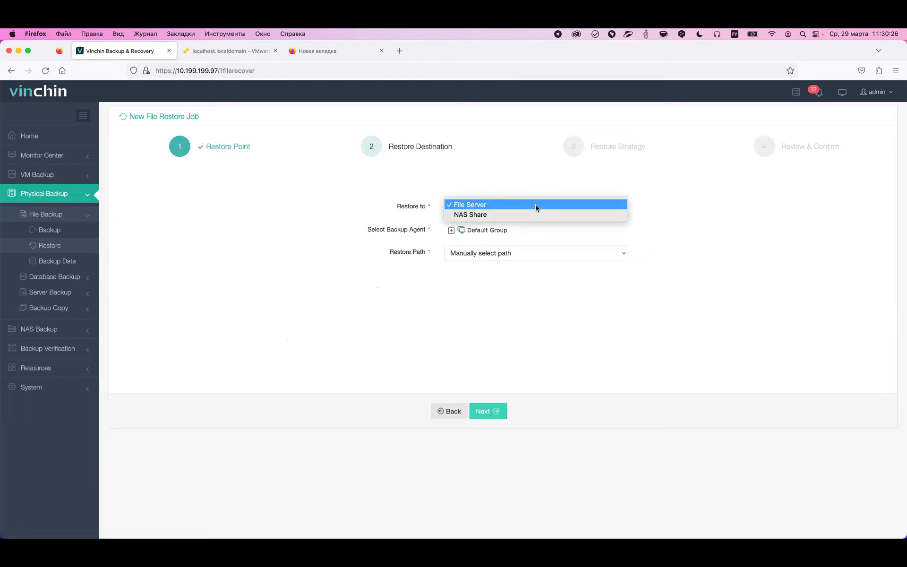
left_click(535, 204)
left_click(452, 230)
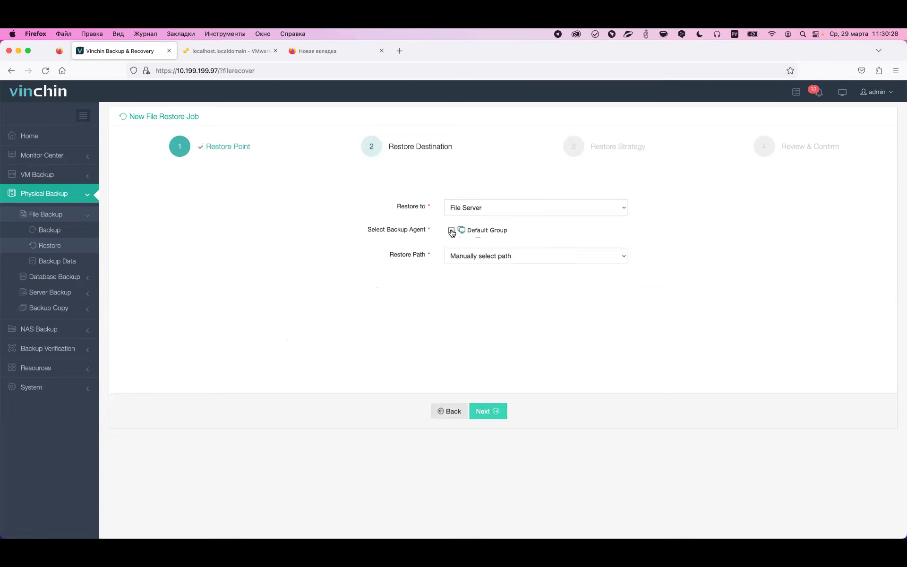
left_click(469, 241)
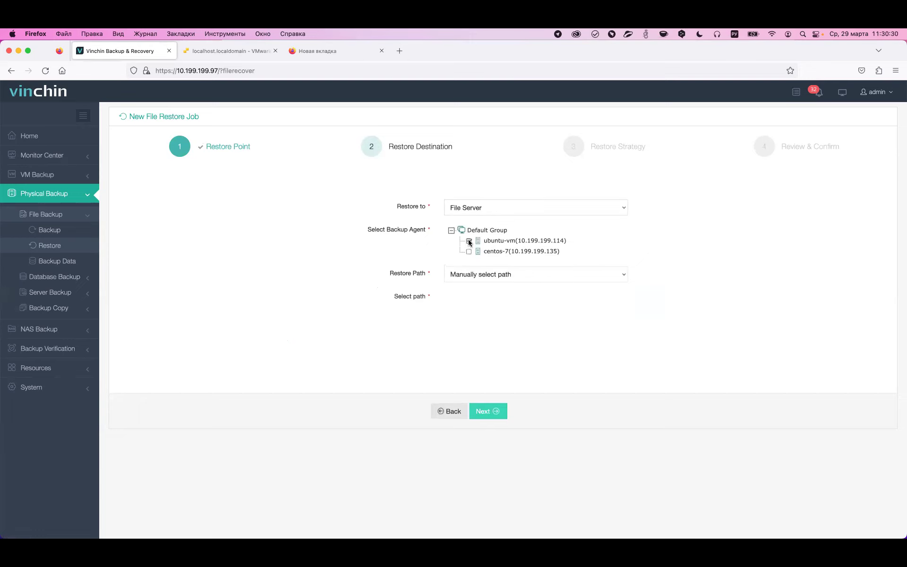
left_click(584, 210)
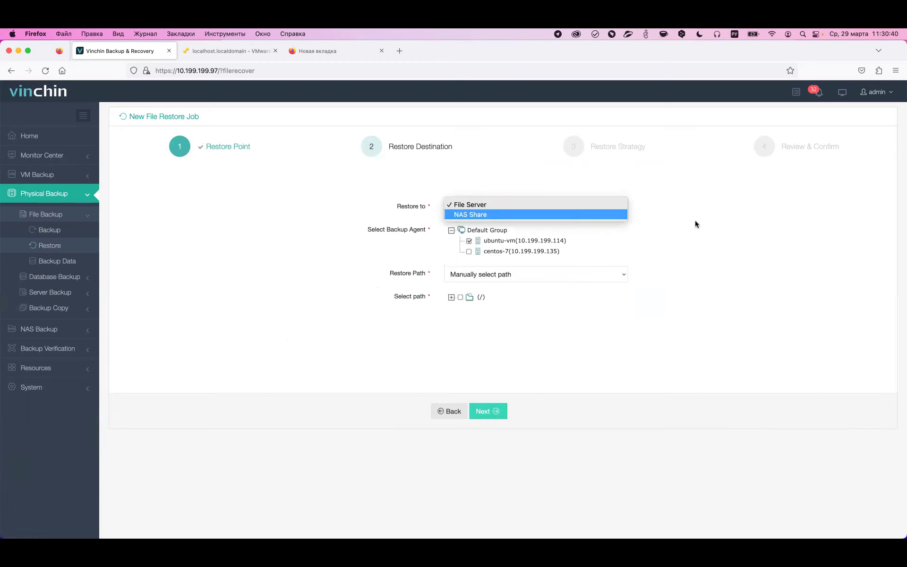
left_click(700, 264)
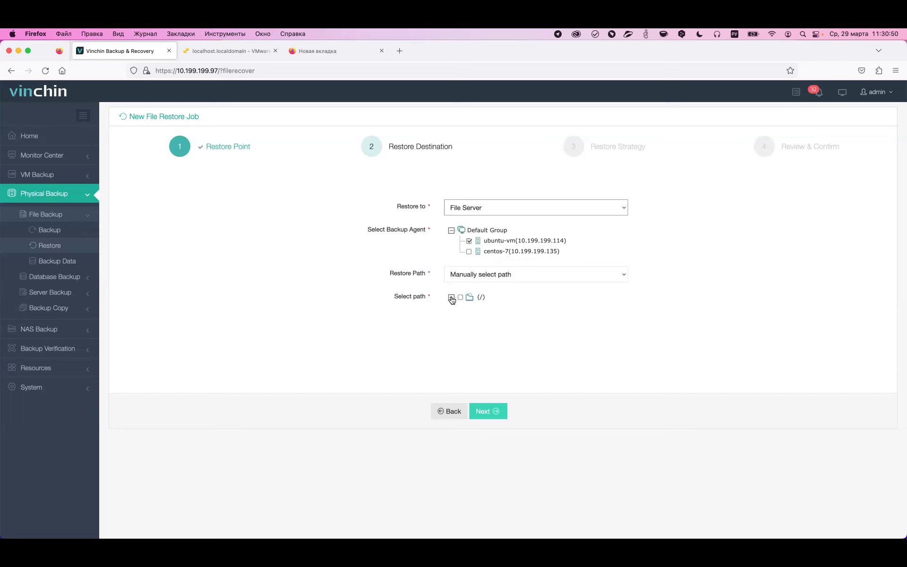
Select the folder /home/ubuntu/Desktop as the restore path and continue to the restore strategy.
left_click(451, 298)
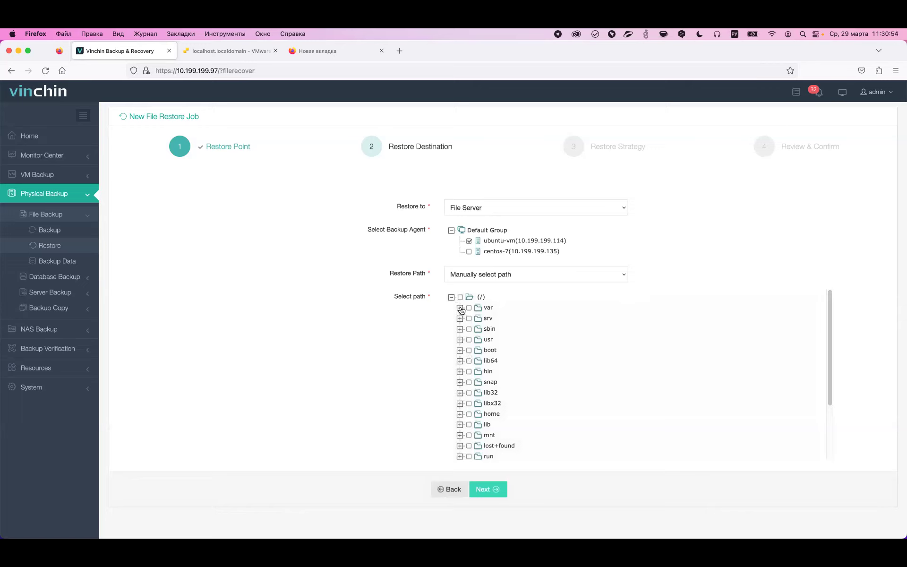
left_click(460, 415)
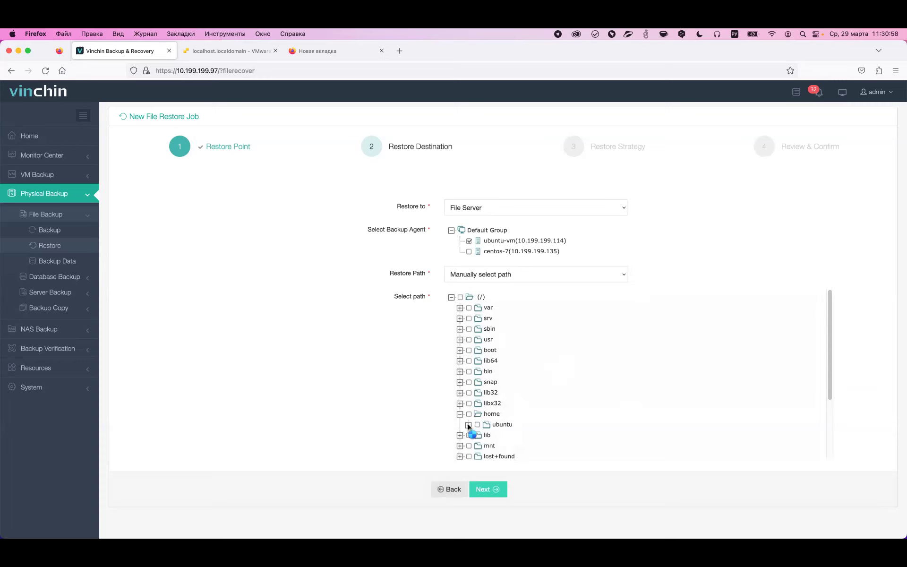
left_click(469, 424)
scroll(564, 408, "down", 5)
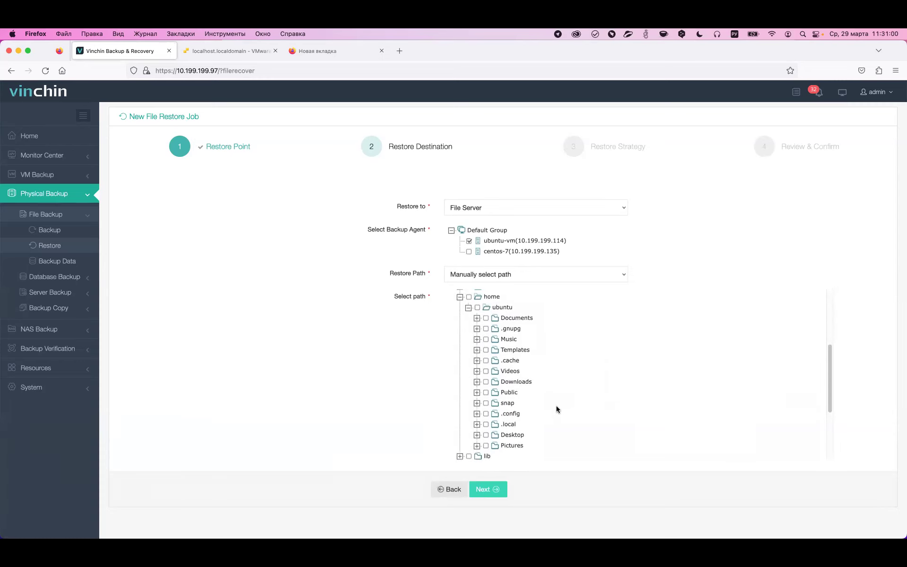
left_click(485, 435)
left_click(490, 490)
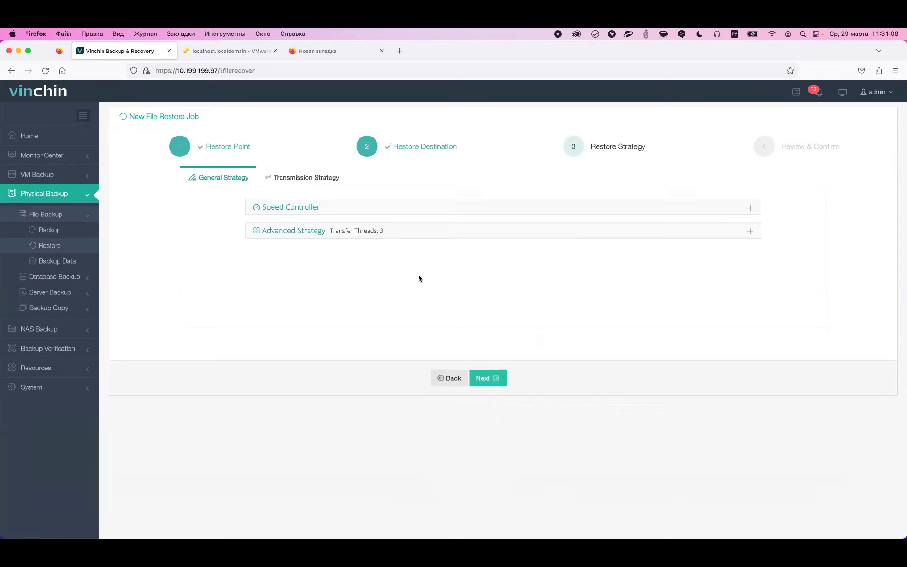
Look at the speed controller, set the restore job's transfer threads to 32 and check the transmission strategy.
left_click(332, 208)
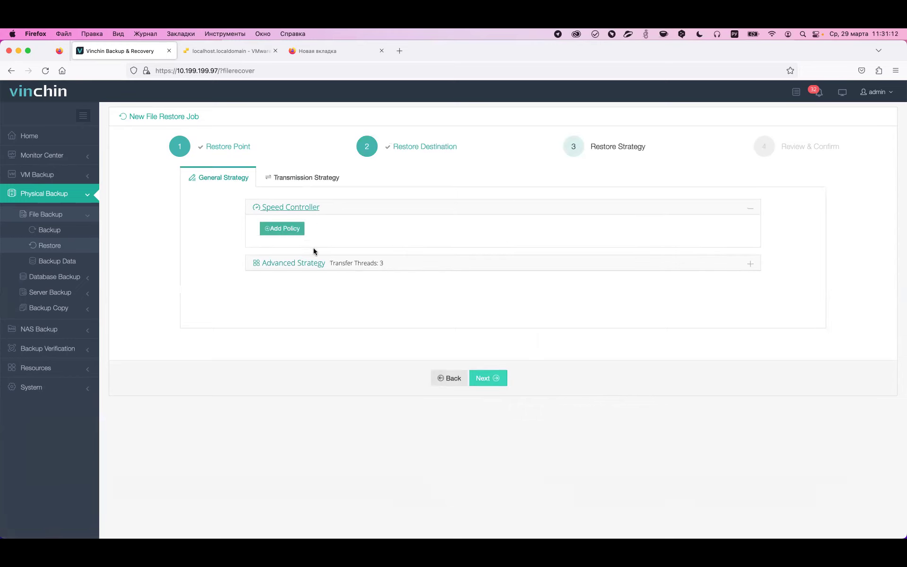
left_click(429, 265)
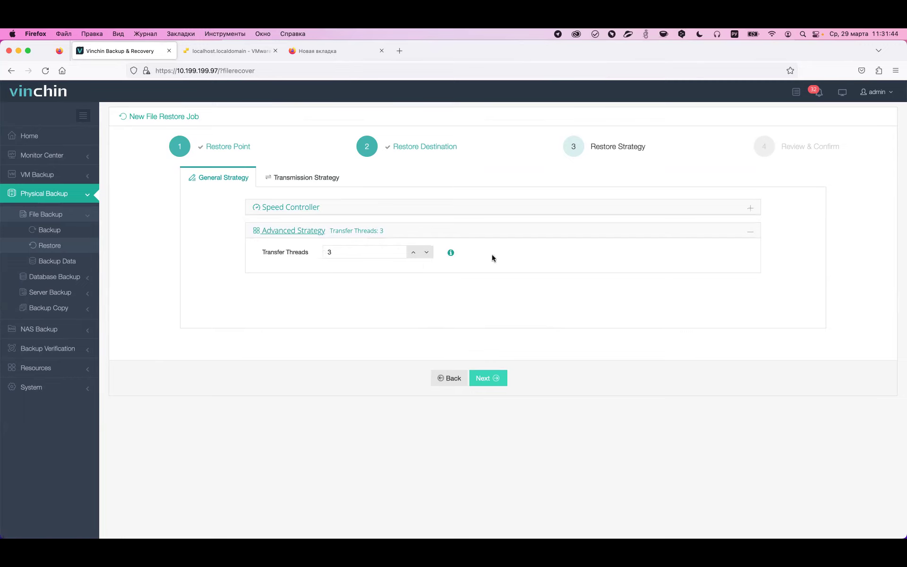
mouse_move(451, 254)
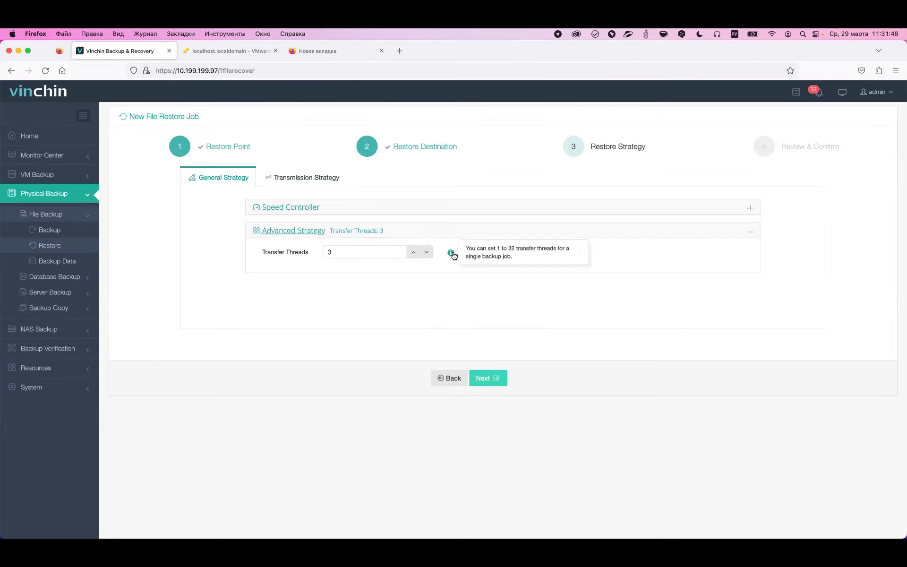
left_click(332, 250)
type("2")
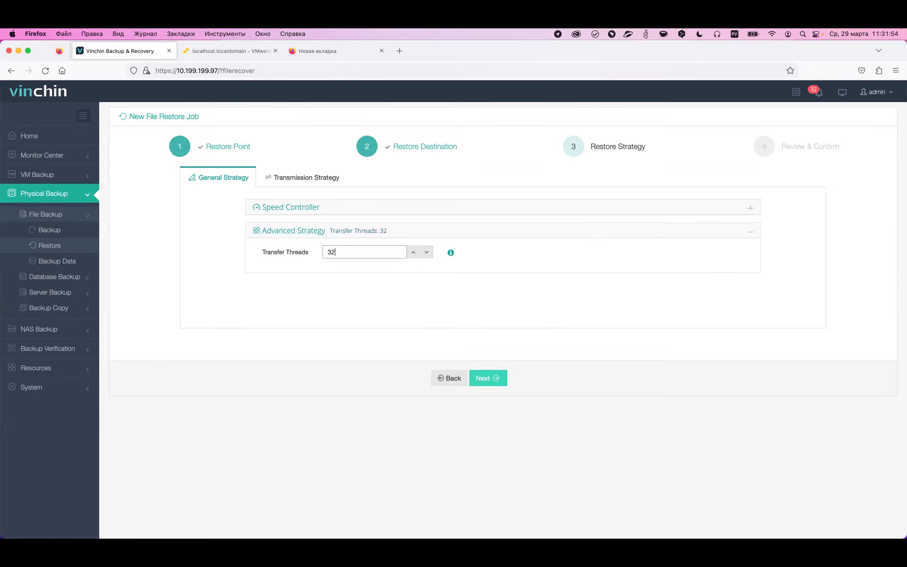
left_click(309, 181)
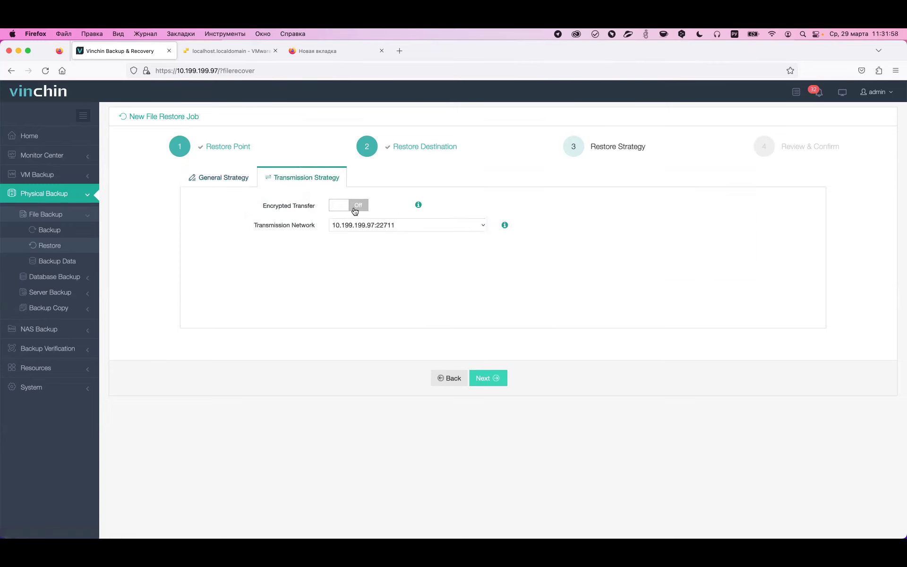
left_click(230, 182)
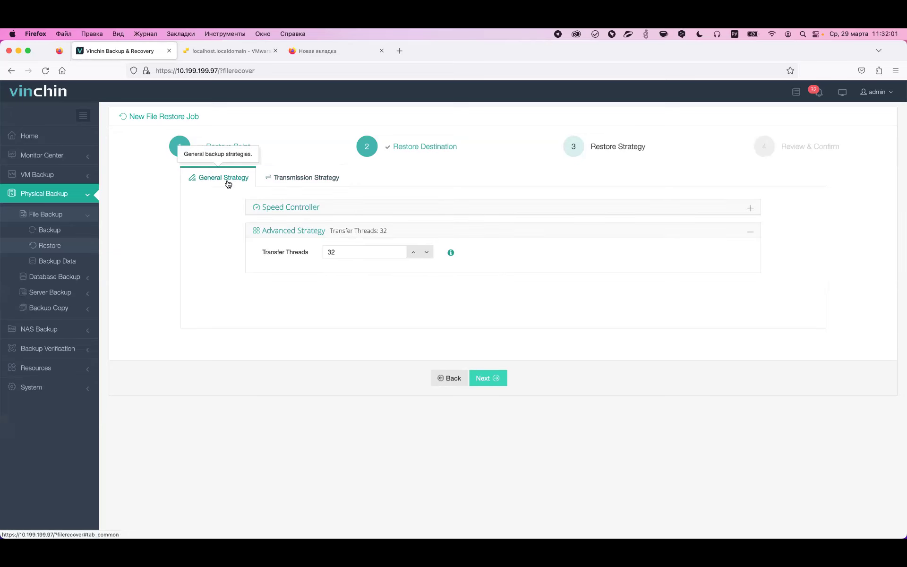
Continue to the review, name the restore job File recovery job1-27.03.2023 and submit it.
left_click(495, 381)
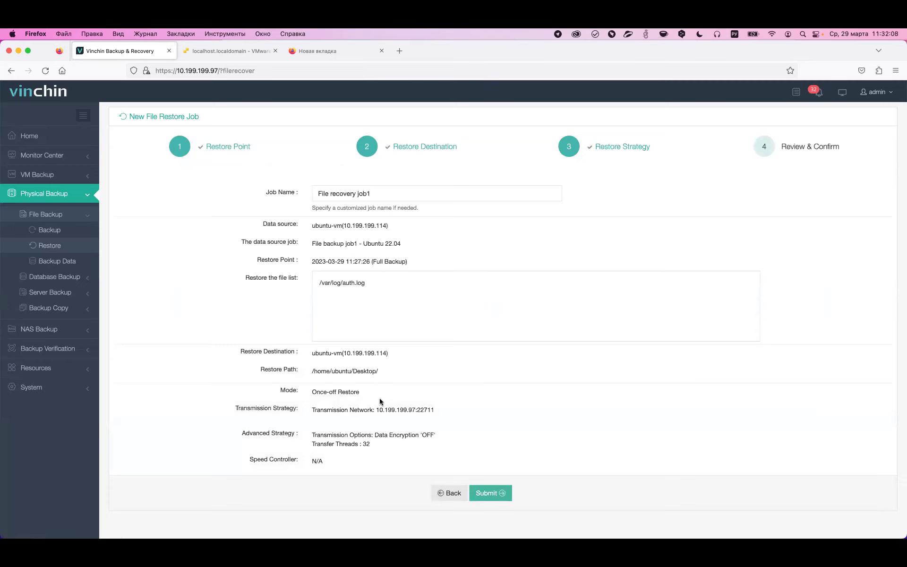
left_click(375, 193)
type("-27")
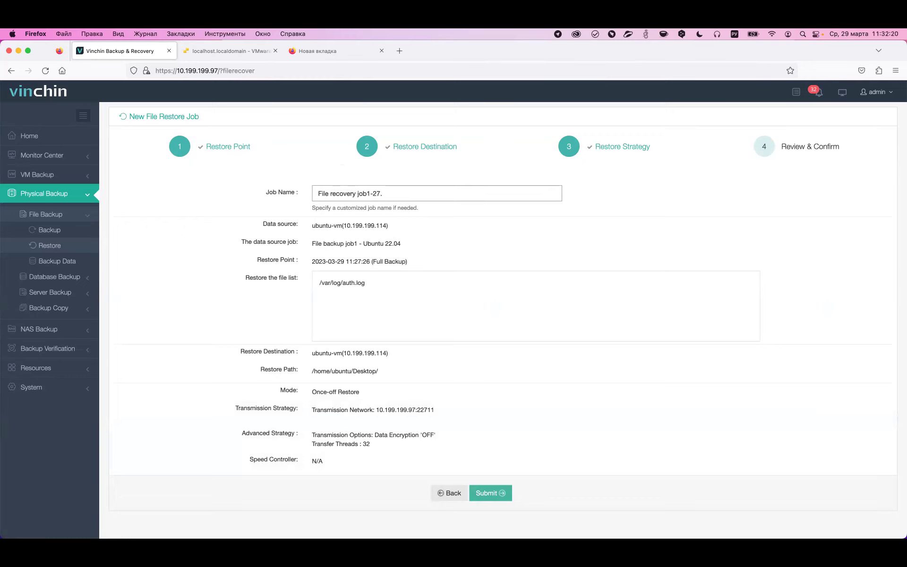
type(".03.2023")
left_click(508, 493)
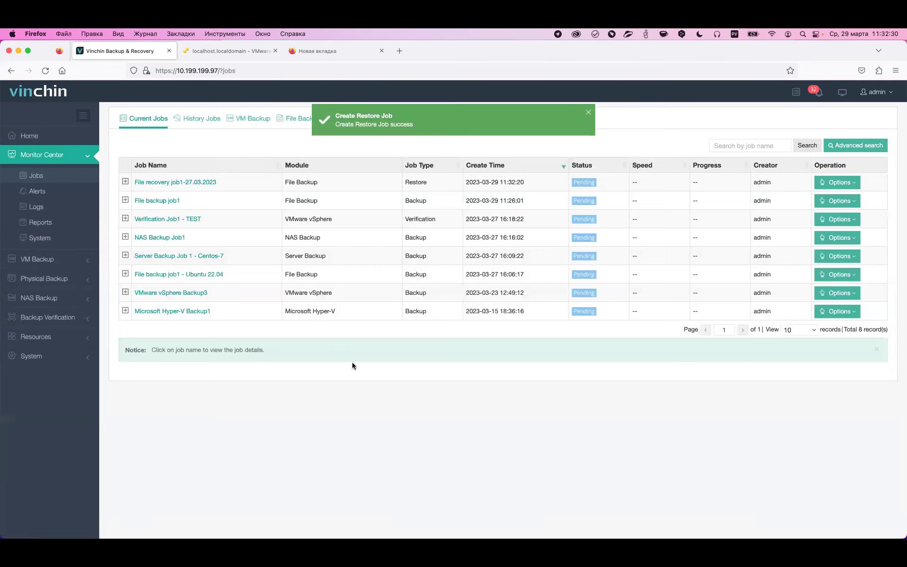
Open the details of File recovery job1-27.03.2023 and review its transfer flow, strategy, advanced settings and summary.
left_click(192, 182)
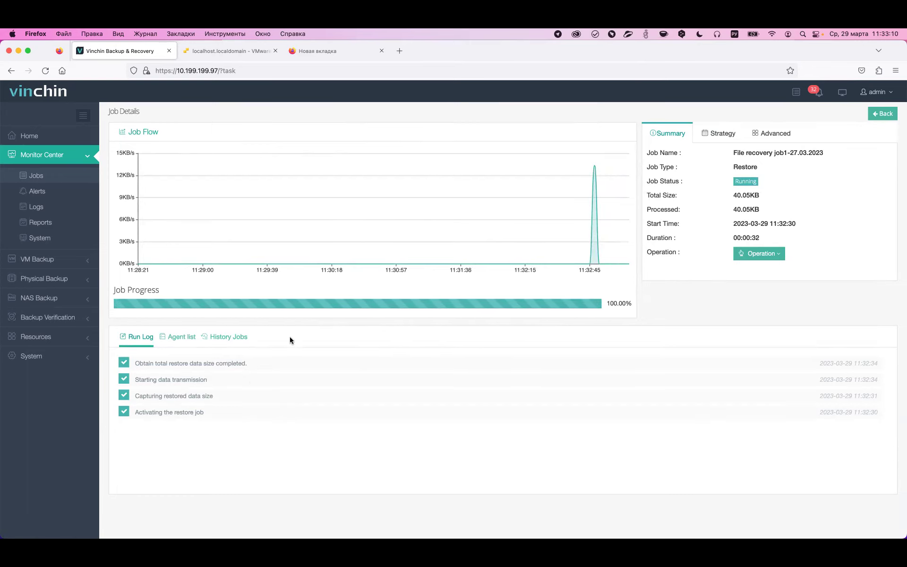
mouse_move(520, 219)
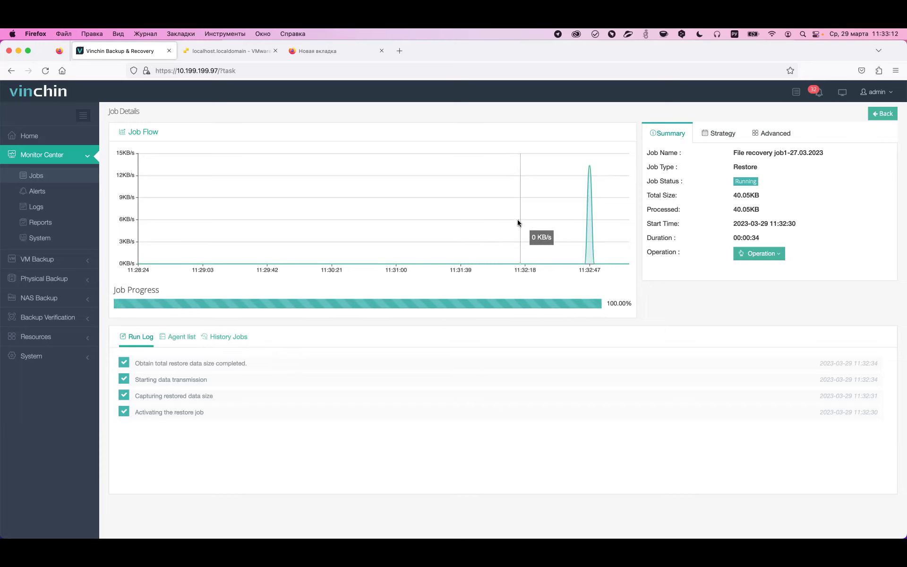
left_click(707, 133)
left_click(745, 137)
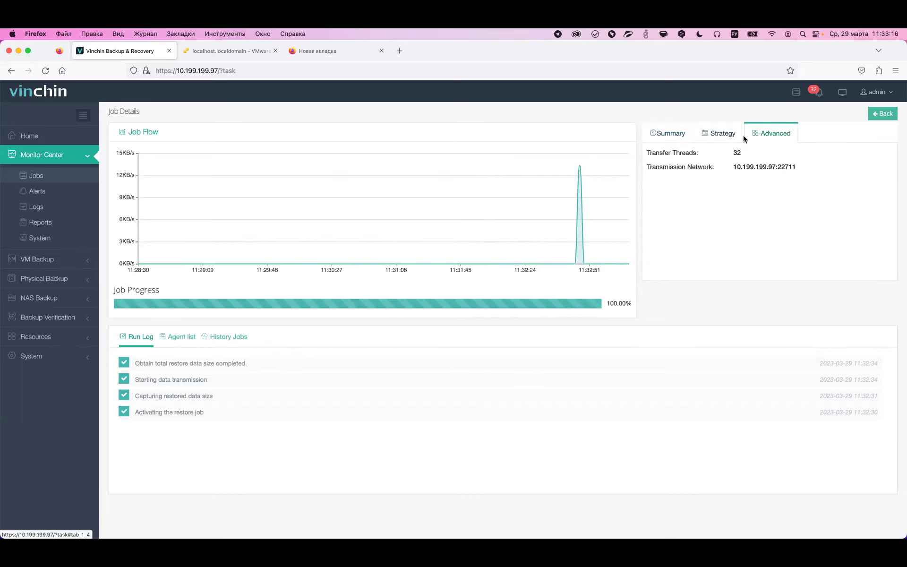
left_click(669, 133)
mouse_move(539, 157)
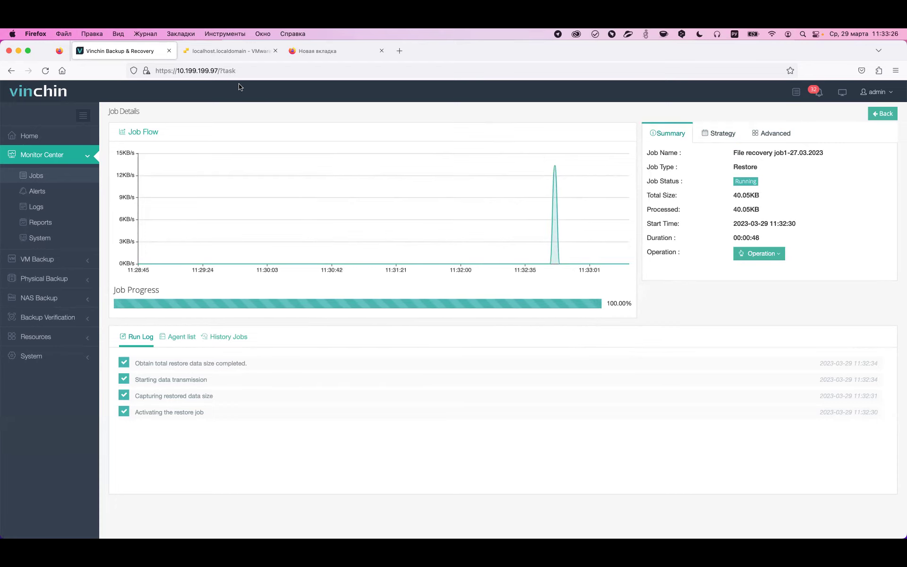
Switch to VMware ESXi and open the console of the Ubuntu-22.04 virtual machine.
left_click(234, 57)
left_click(171, 203)
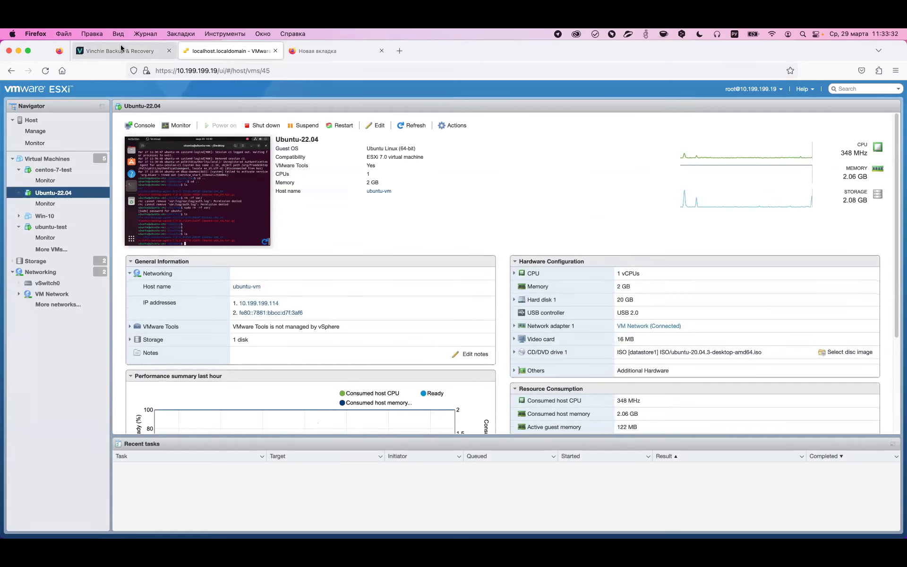
left_click(123, 51)
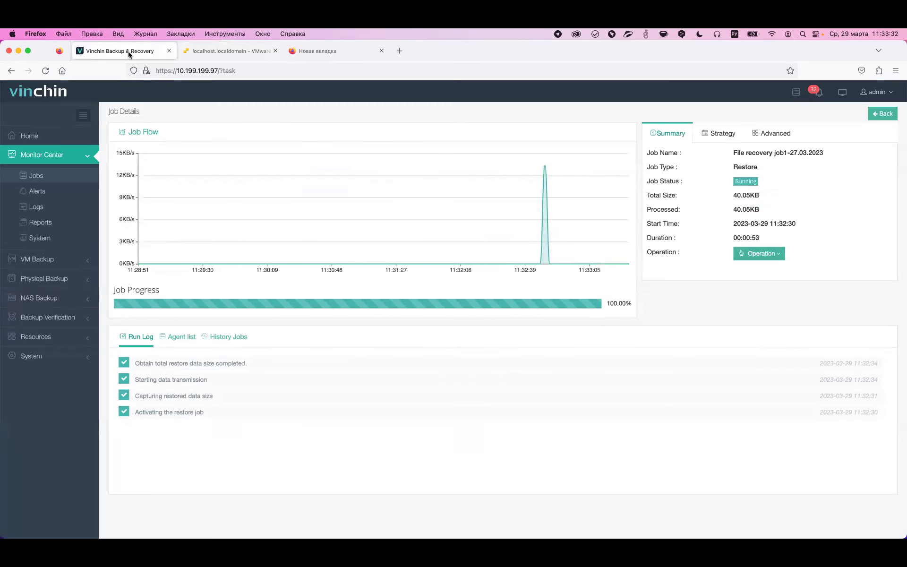
left_click(243, 56)
left_click(218, 204)
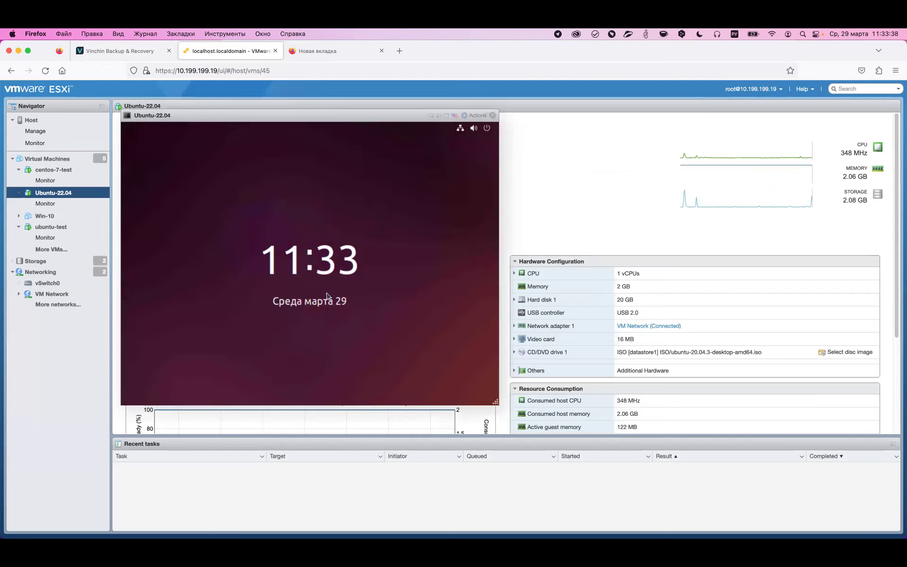
Unlock the ubuntu session in the VM console with the account password.
left_click(318, 311)
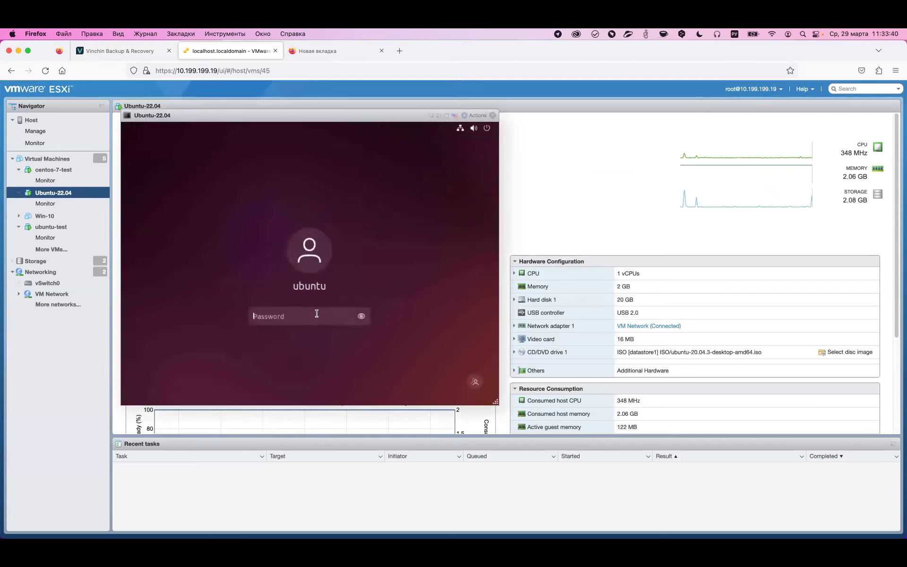
type("••••")
key("BackSpace")
key("BackSpace")
key("BackSpace")
key("BackSpace")
type("••••••")
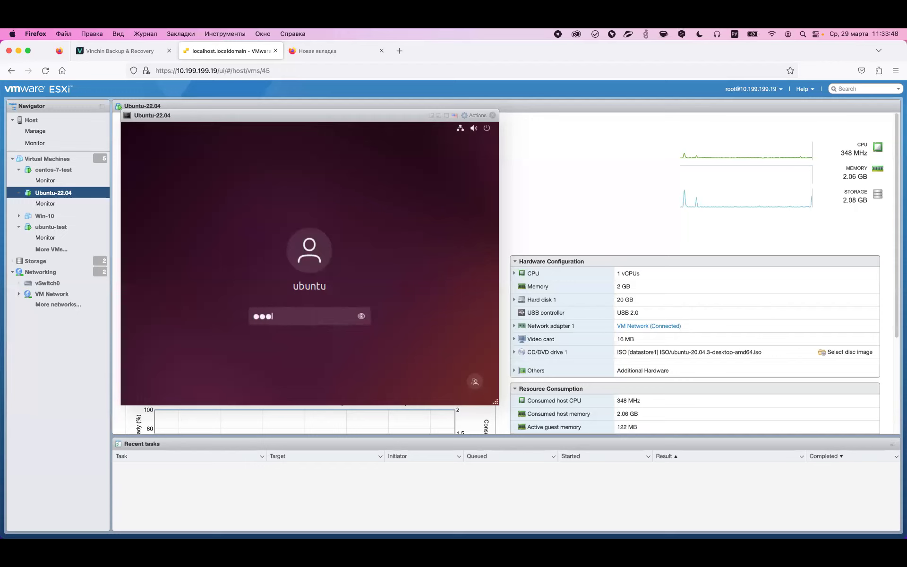
key("Return")
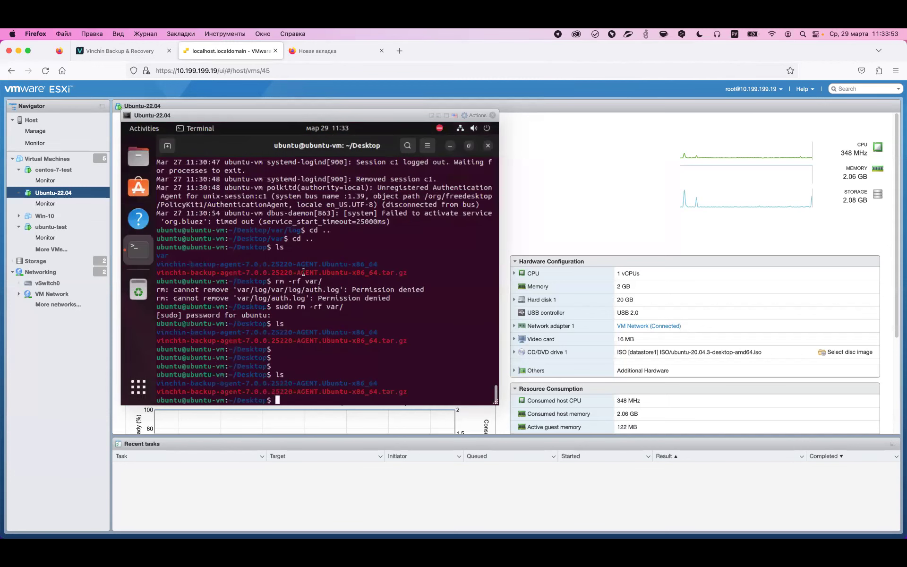
List the contents of the Desktop folder in the terminal with ls to check for the restored data.
key("Return")
key("Return")
key("Return")
type("ls")
key("Return")
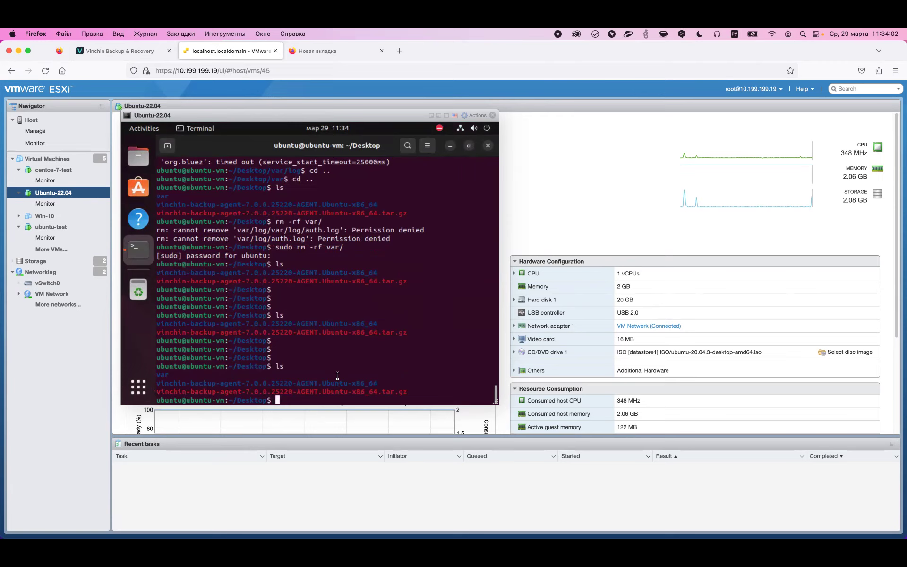
Change to the /var/ directory and list its contents.
type("cd /var/")
key("Return")
type("ls")
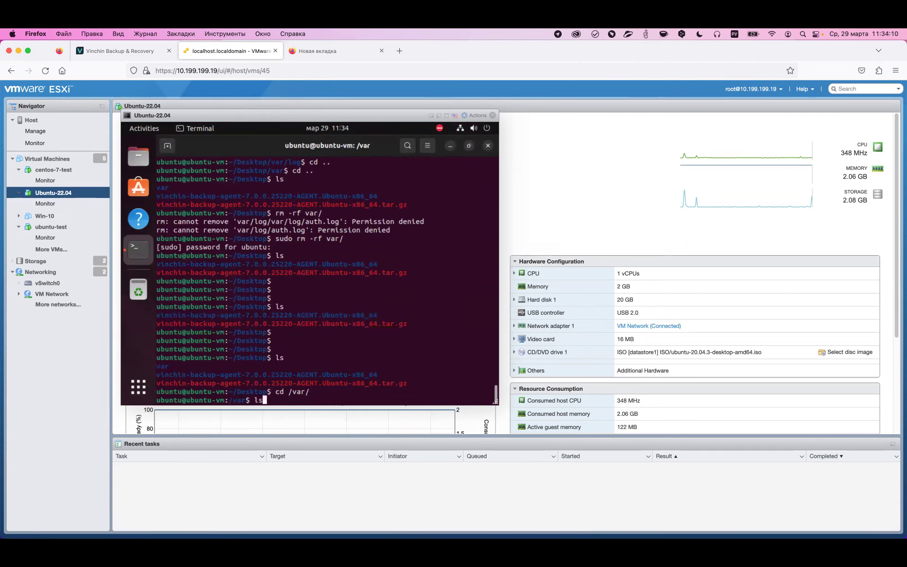
key("Return")
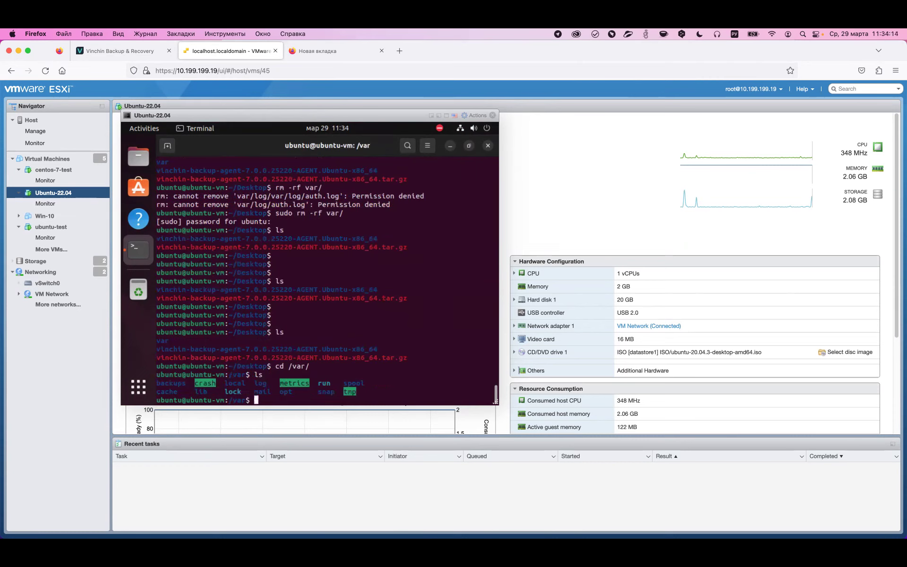
Try to change the terminal's directory to /log.
type("cd ")
type("lo")
key("BackSpace")
key("BackSpace")
type("/lo")
key("Tab")
key("BackSpace")
key("BackSpace")
key("BackSpace")
key("BackSpace")
key("BackSpace")
key("BackSpace")
key("BackSpace")
key("BackSpace")
key("BackSpace")
key("BackSpace")
key("BackSpace")
key("BackSpace")
key("BackSpace")
key("BackSpace")
key("BackSpace")
type("cd /log")
key("Return")
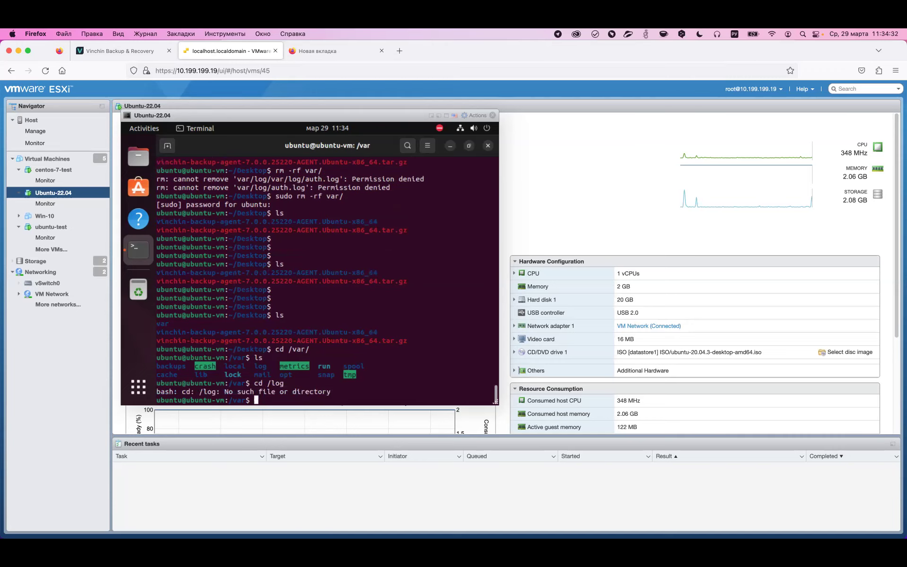
key("Return")
key("Return")
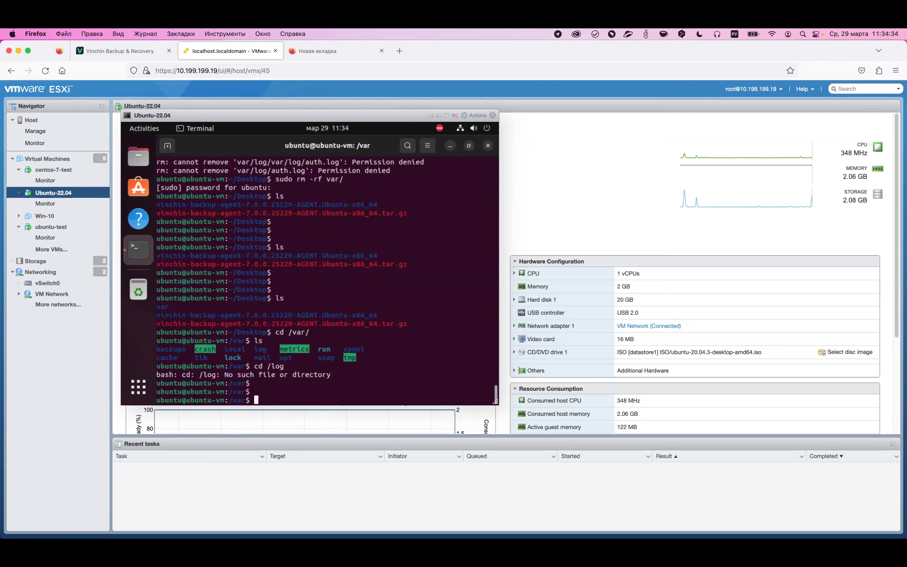
Change into the log directory inside /var and list its files.
type("cd lo")
key("Tab")
key("Tab")
type("g")
key("Return")
type("ls")
key("Return")
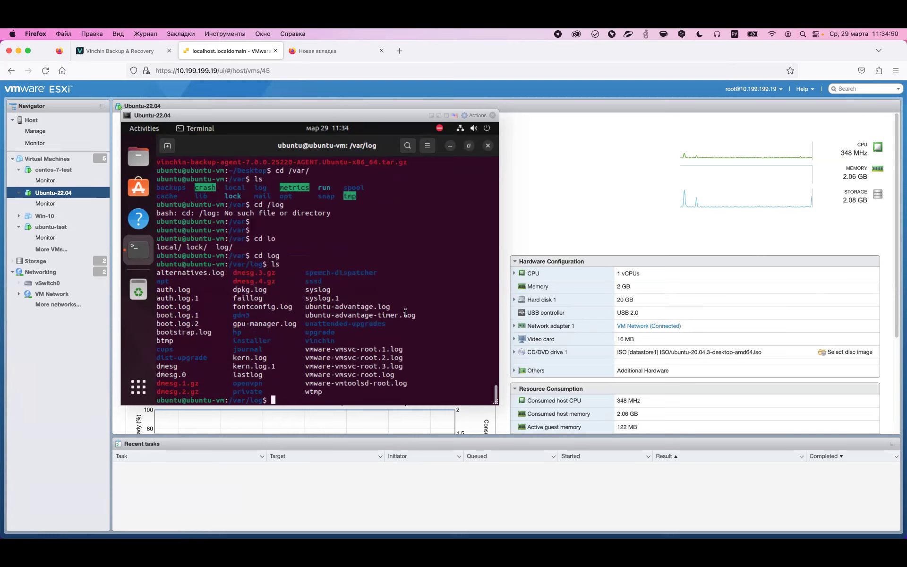
Print auth.log with cat, look through its entries and close the VM console.
type("cat auth")
key("Tab")
key("Return")
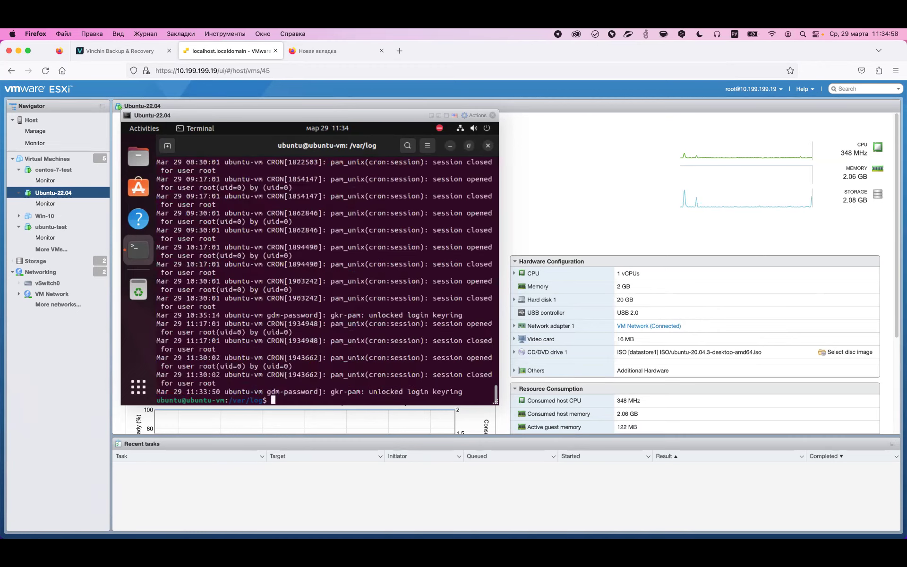
scroll(333, 292, "up", 2)
scroll(340, 289, "down", 3)
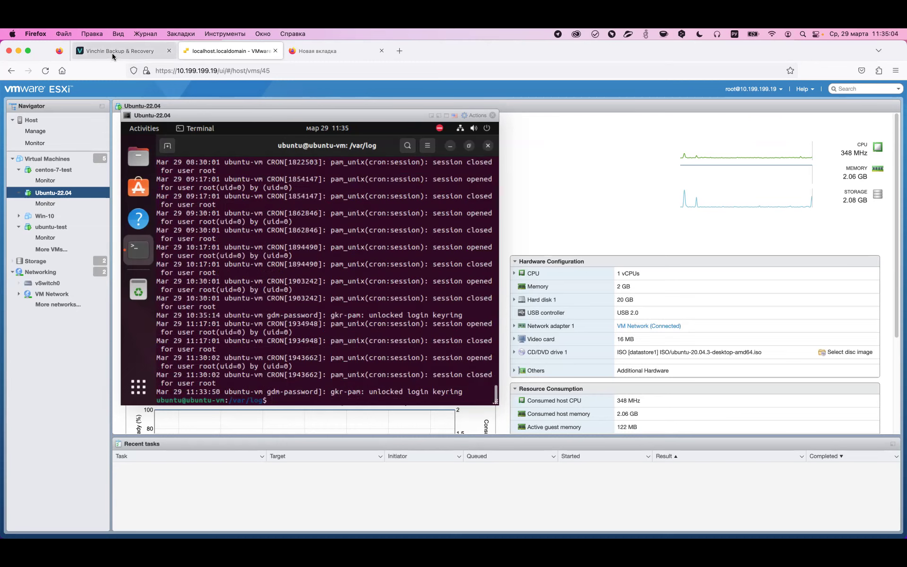
left_click(492, 116)
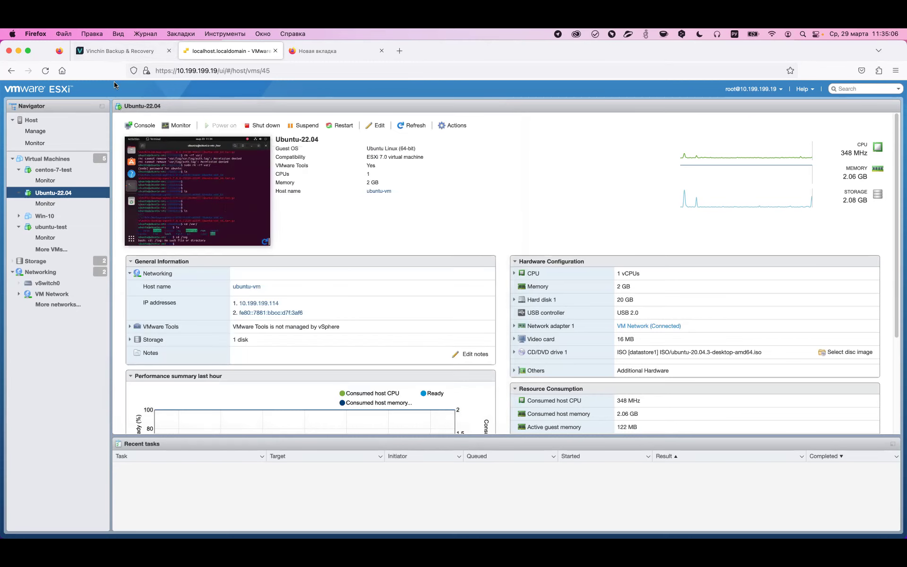
Switch back to Vinchin Backup & Recovery and start a new NAS backup job.
left_click(116, 52)
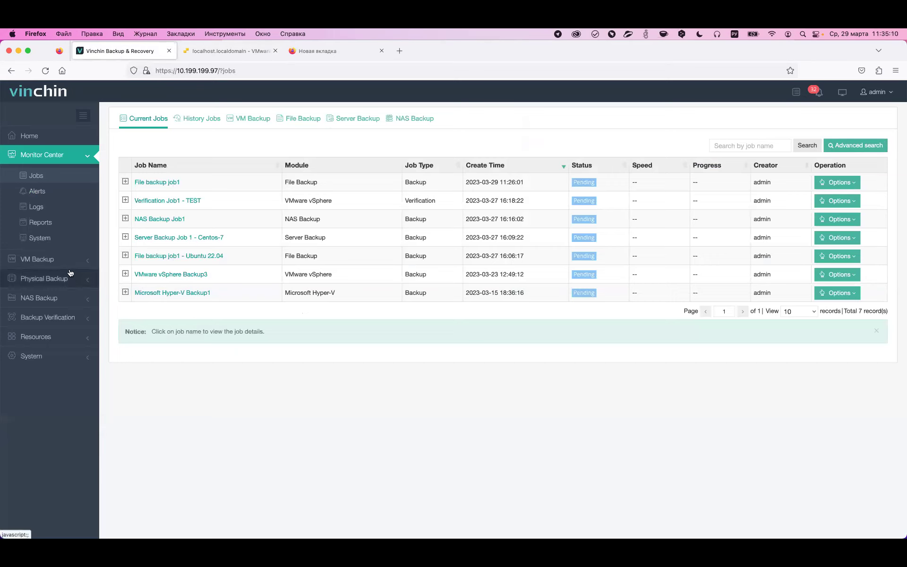
left_click(74, 297)
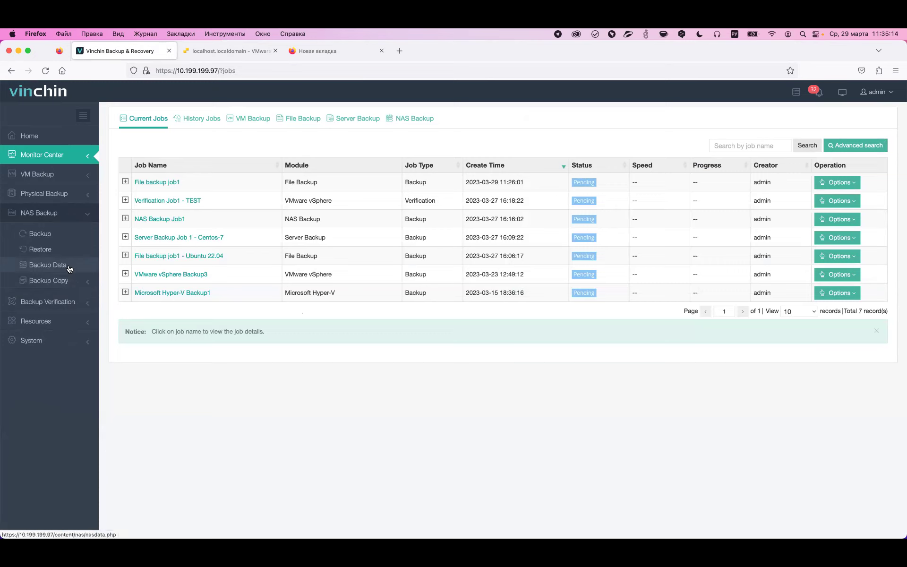
left_click(48, 235)
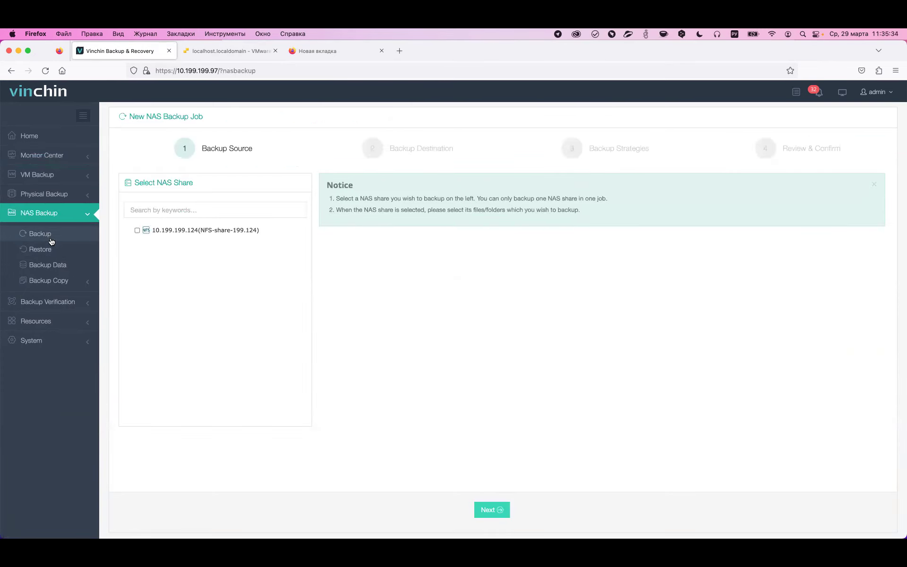
Select the test folder in test-dir on NFS-share-199.124, check the wildcard filter options and continue to the backup destination.
left_click(137, 231)
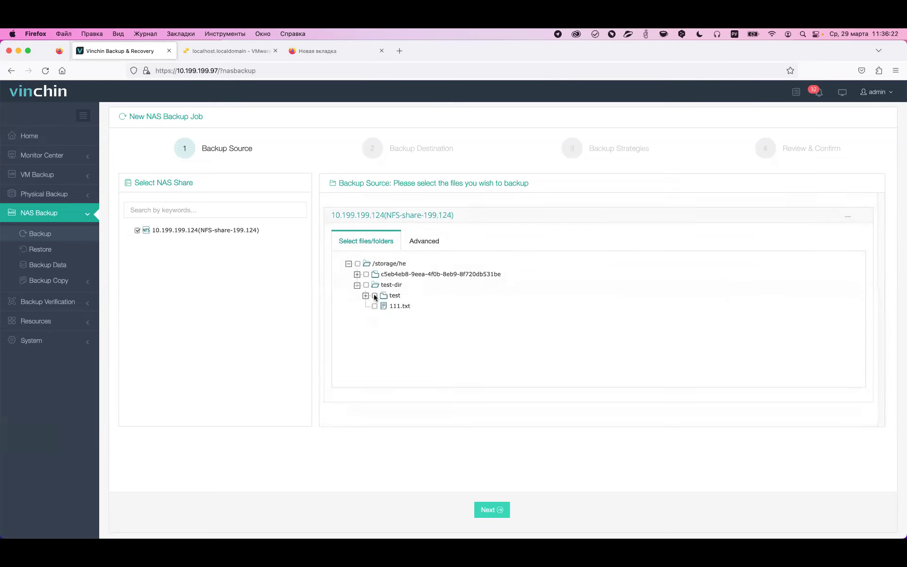
left_click(374, 295)
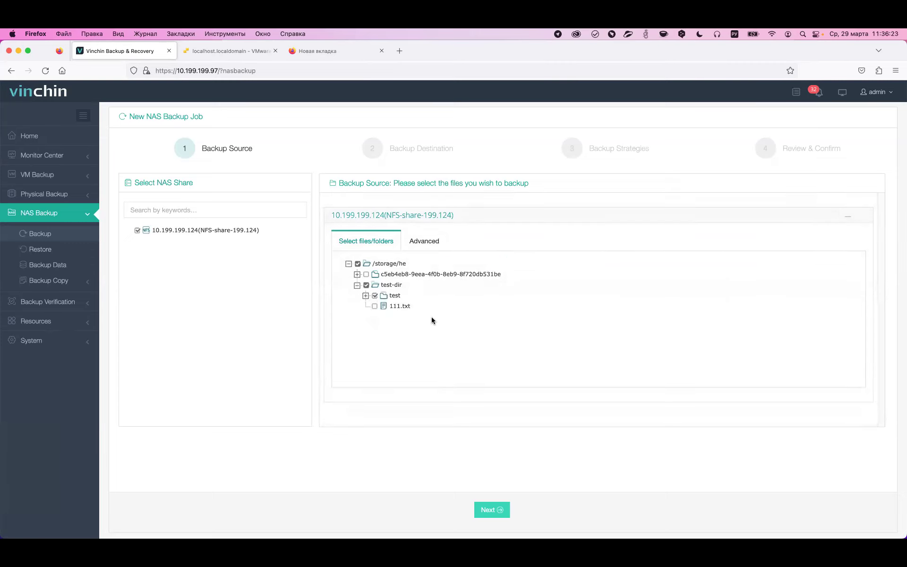
left_click(431, 242)
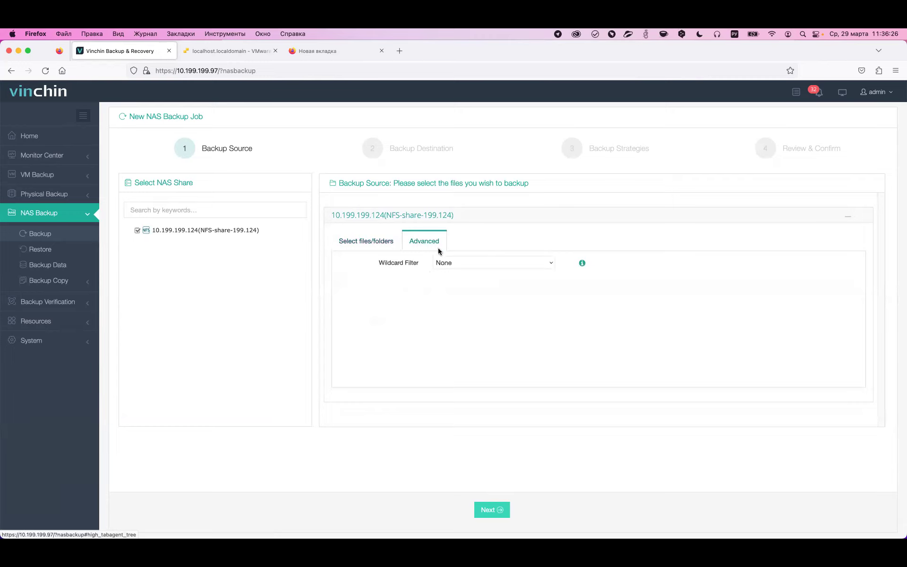
left_click(545, 265)
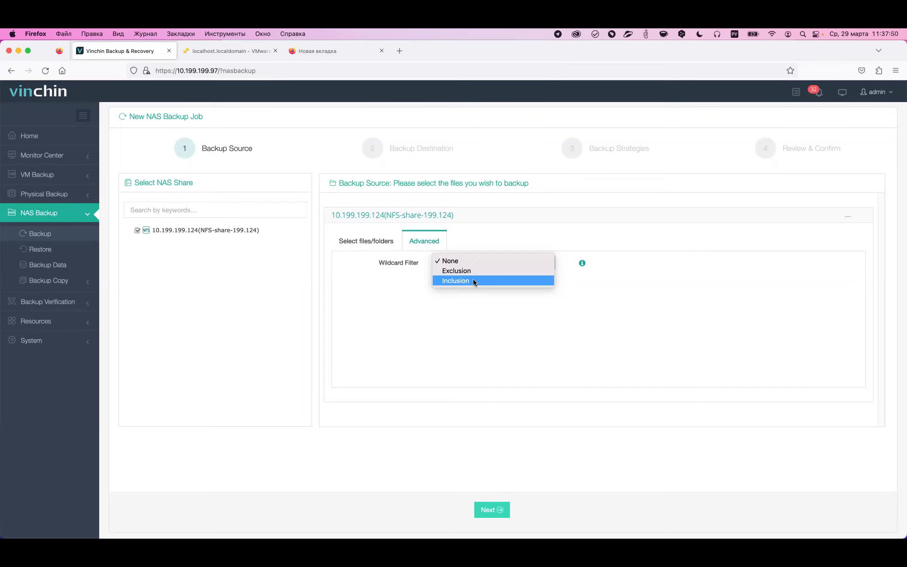
left_click(374, 242)
left_click(374, 242)
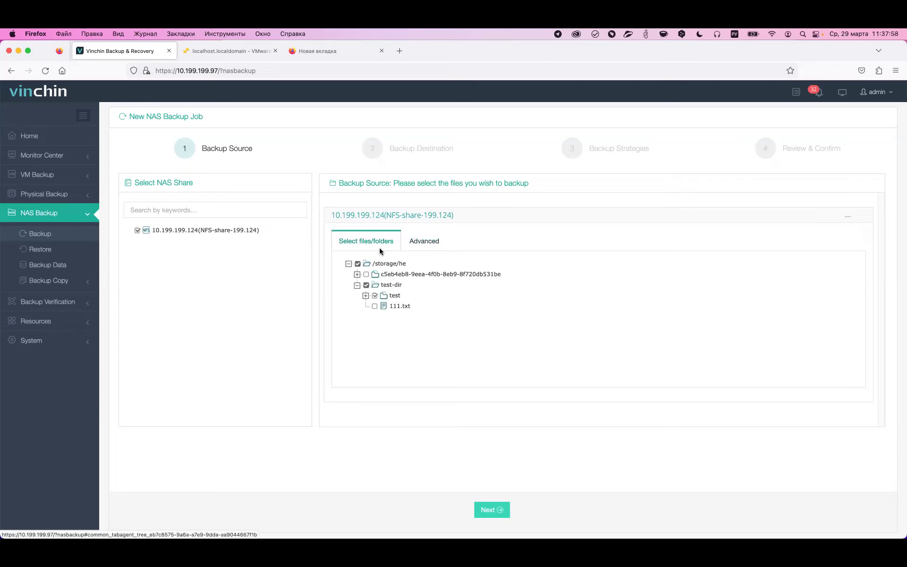
left_click(491, 510)
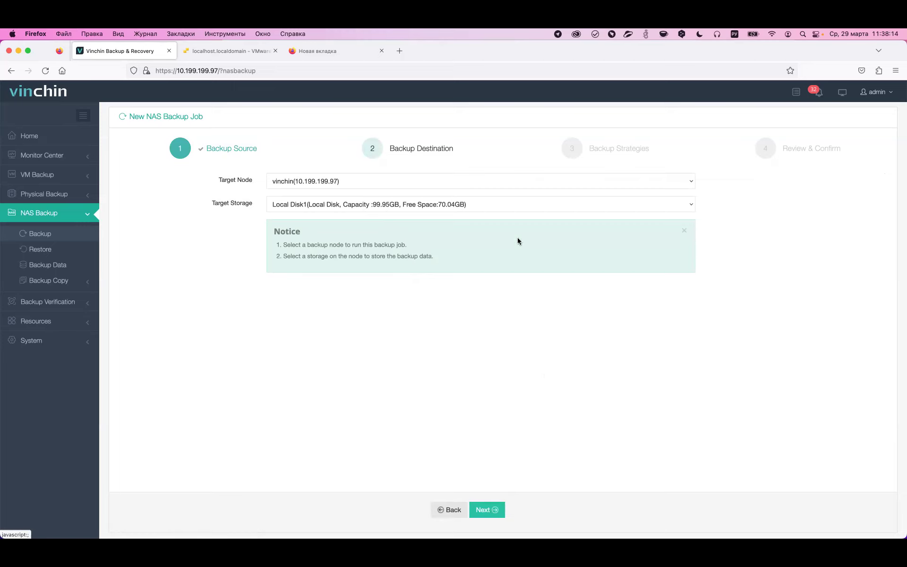
Check the available target nodes and storages, keep vinchin and Local Disk1, and continue to the backup strategies.
left_click(511, 186)
left_click(511, 183)
left_click(518, 204)
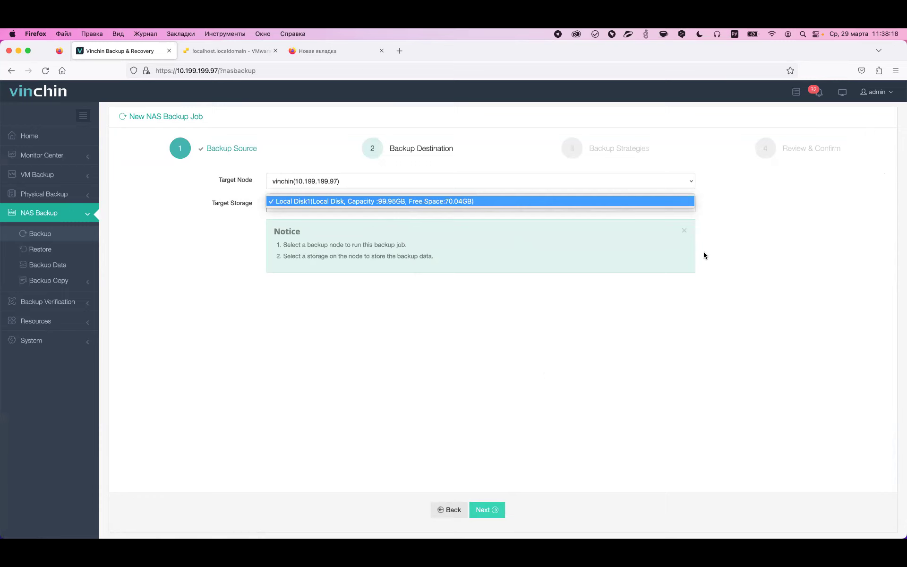
left_click(853, 291)
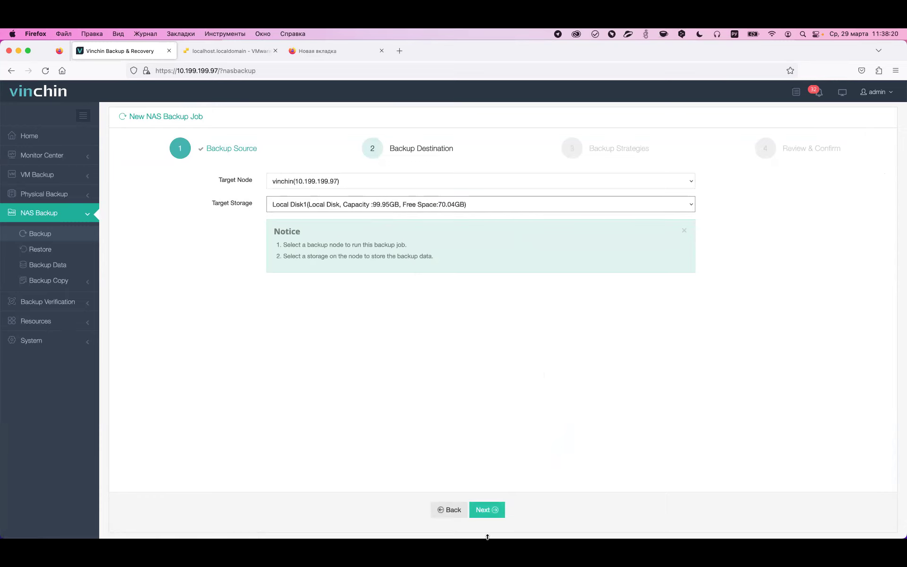
left_click(490, 509)
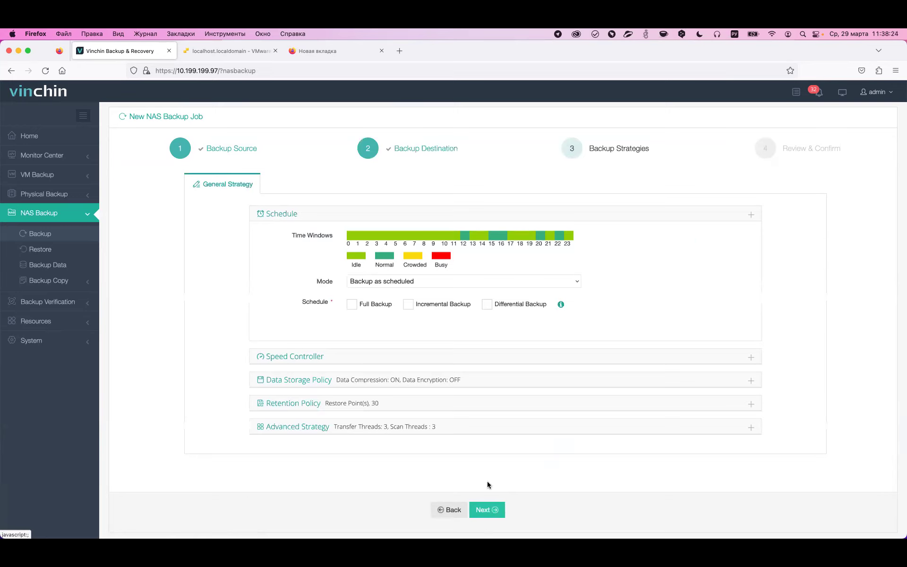
Set the NAS job's schedule to a once-off backup starting on 29 March 2023 at 11:45.
mouse_move(484, 239)
left_click(509, 282)
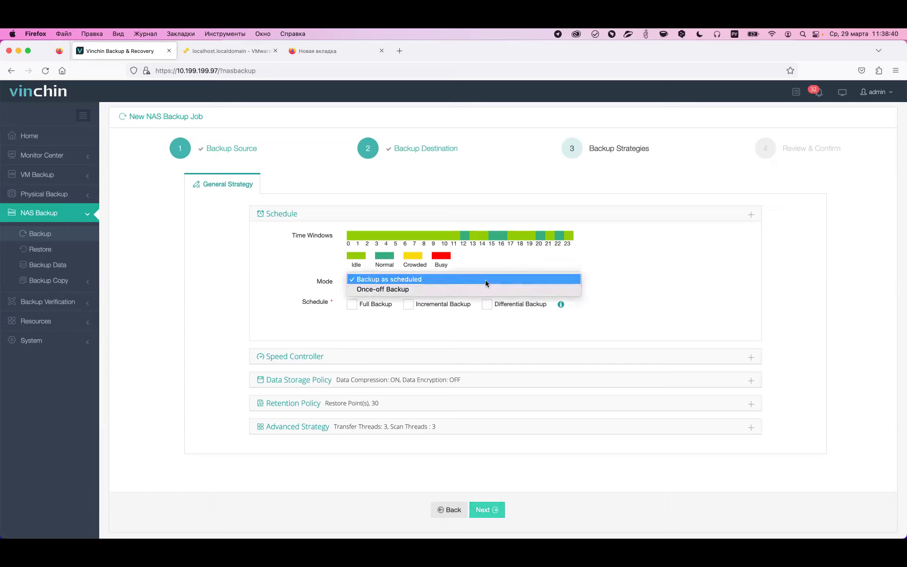
left_click(424, 289)
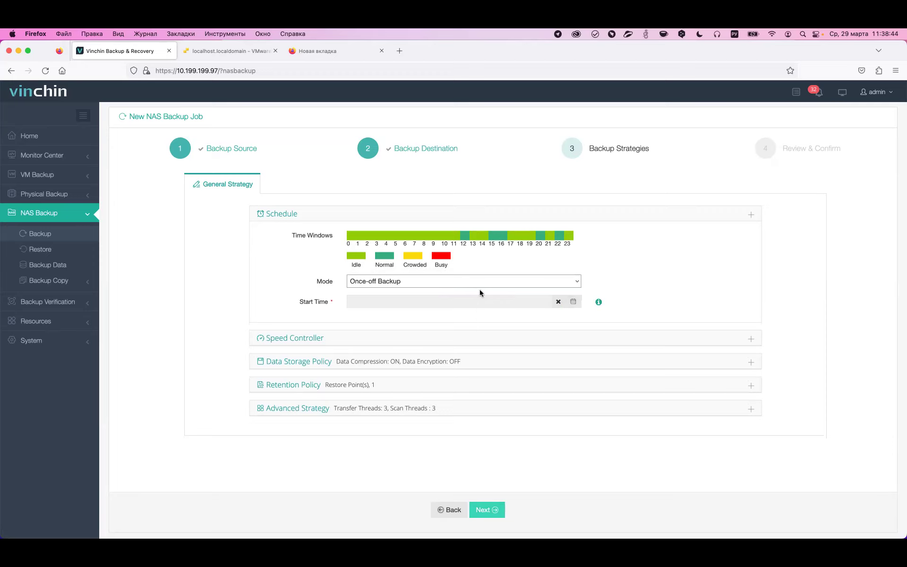
left_click(437, 303)
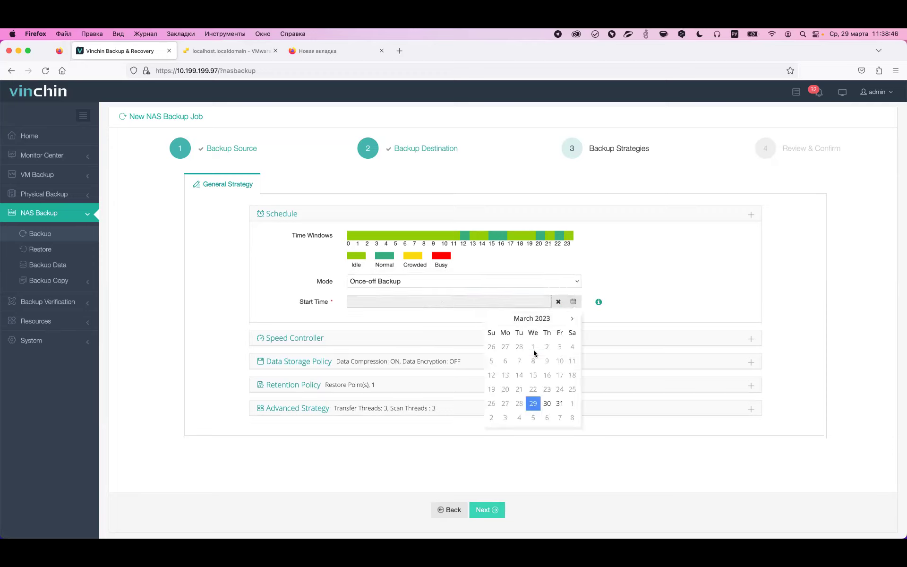
left_click(533, 405)
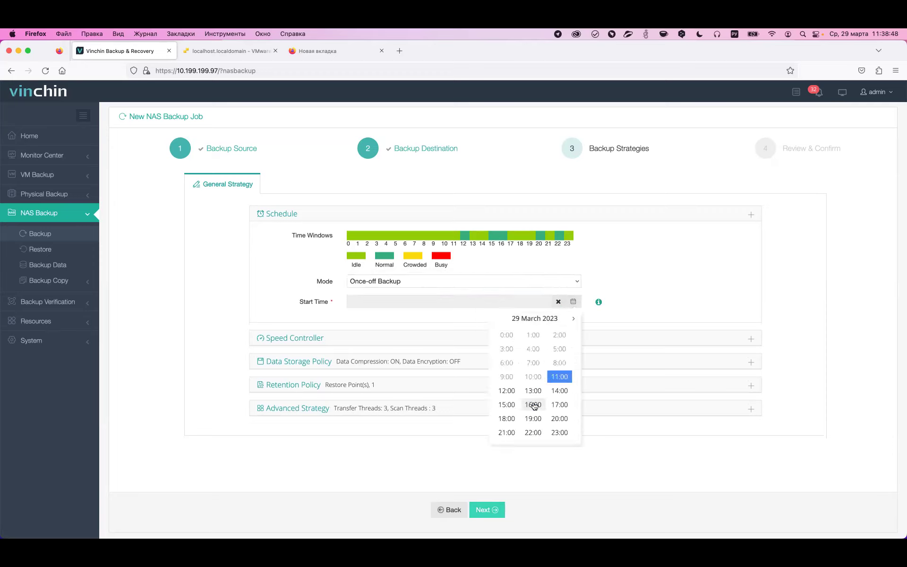
left_click(559, 378)
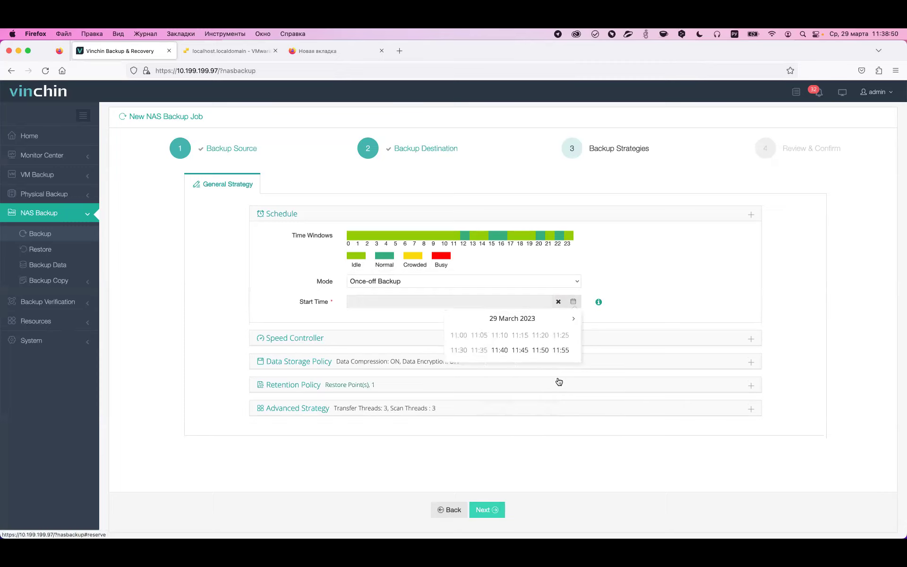
left_click(520, 351)
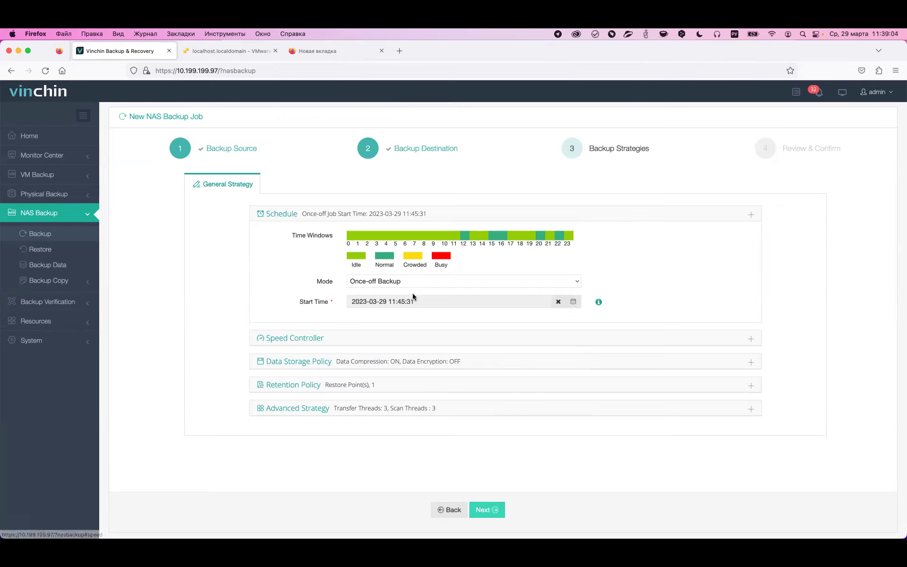
Review the speed controller, data storage and retention policies, trying data encryption and switching it back off.
left_click(359, 336)
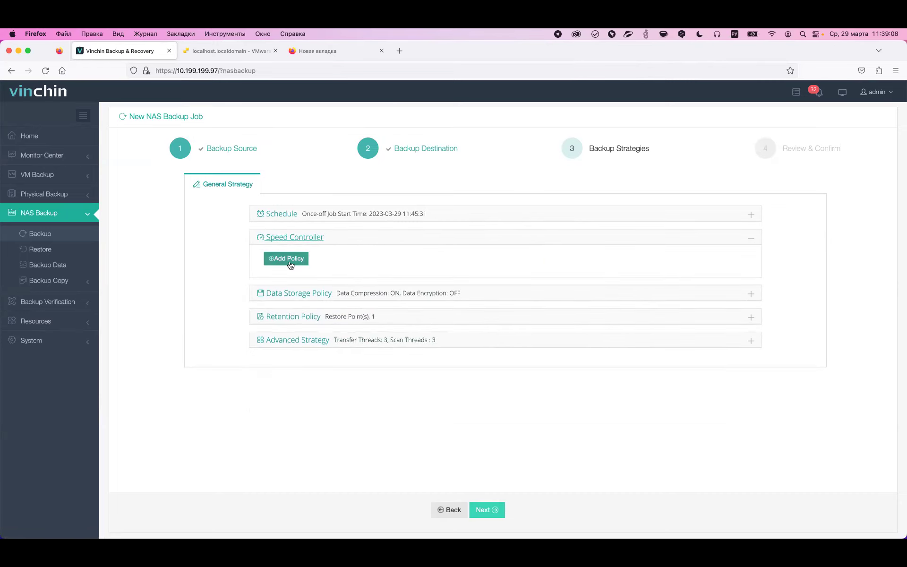
left_click(367, 297)
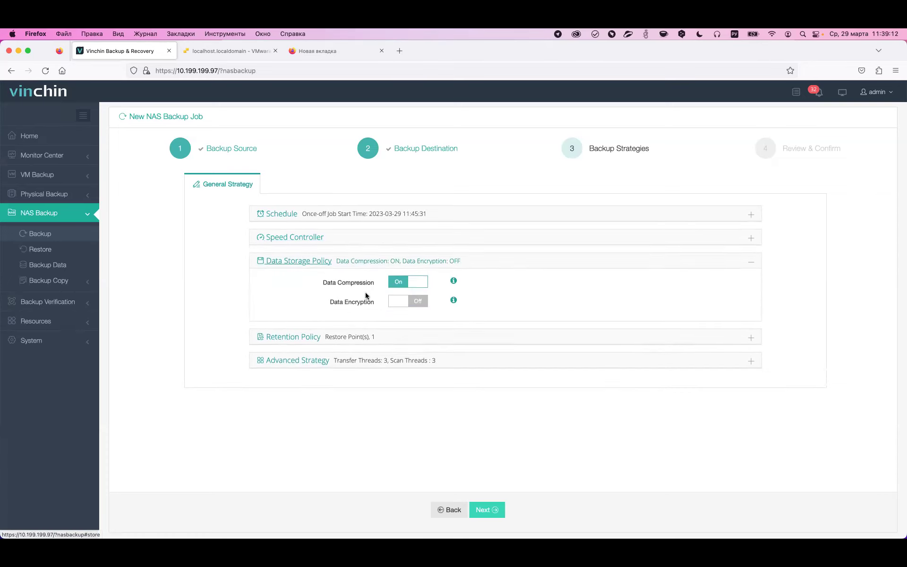
left_click(411, 302)
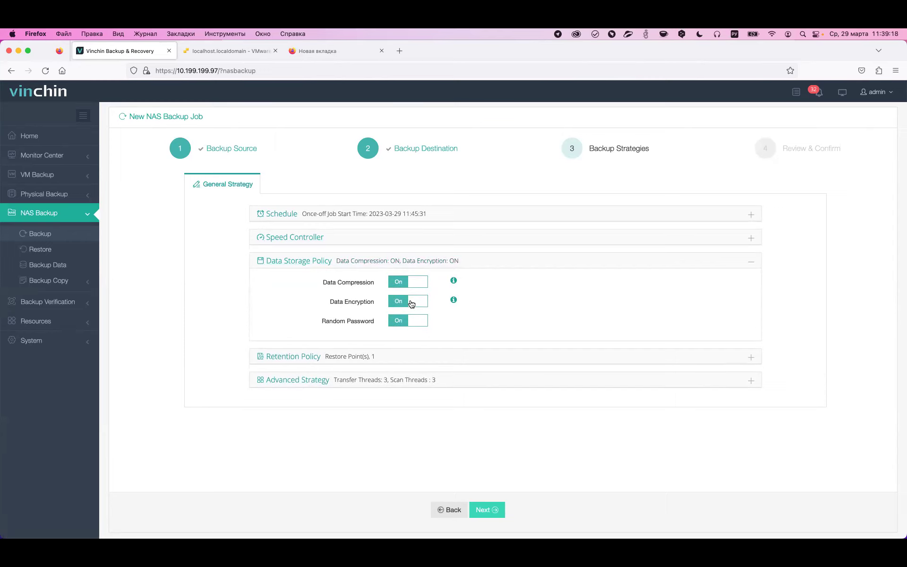
left_click(411, 303)
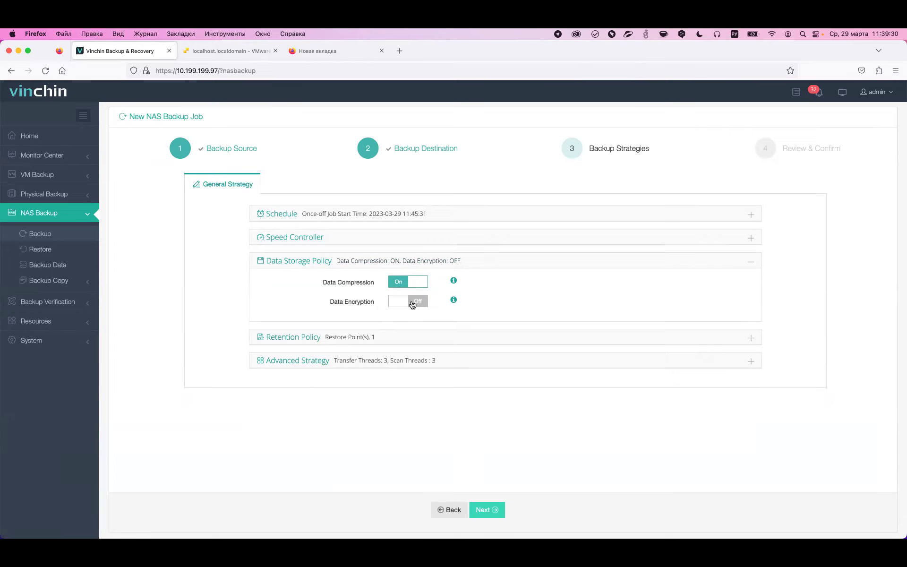
left_click(412, 304)
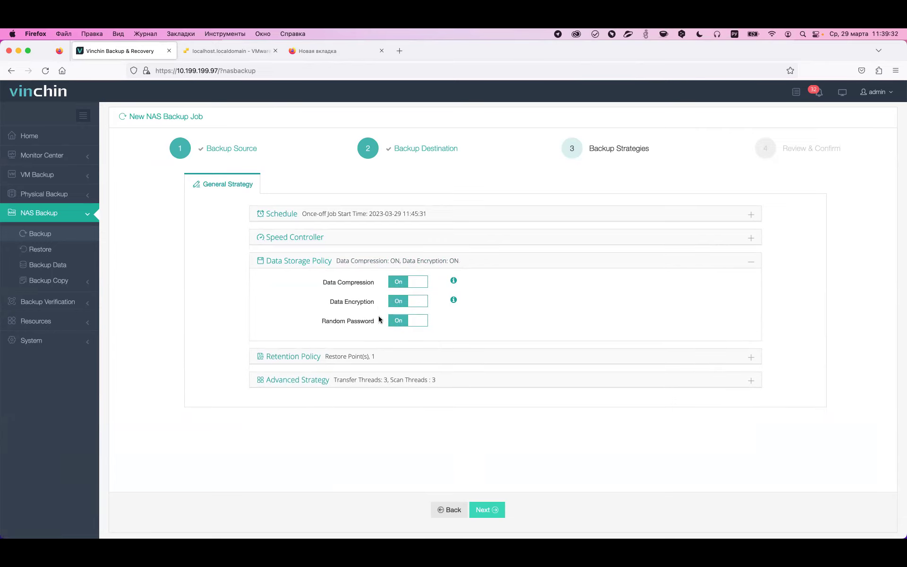
left_click(402, 302)
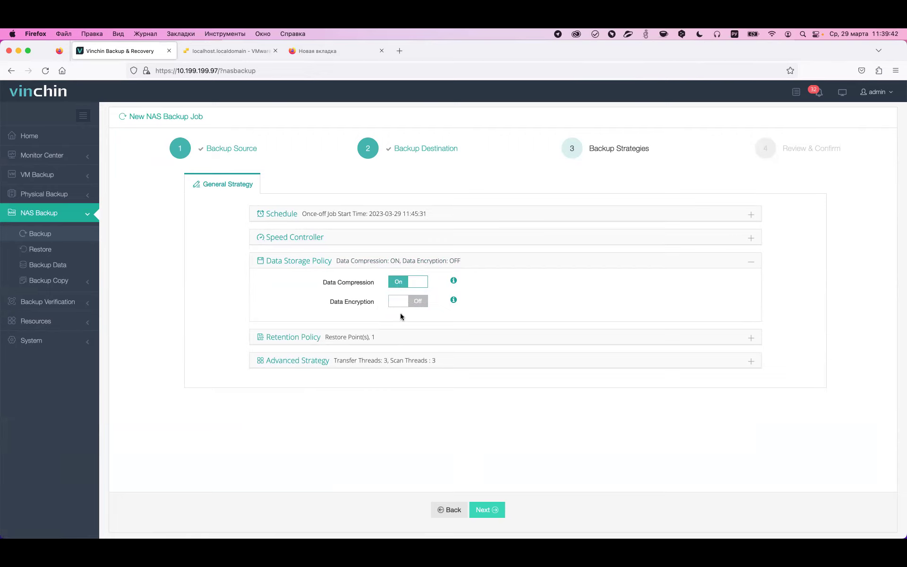
left_click(392, 338)
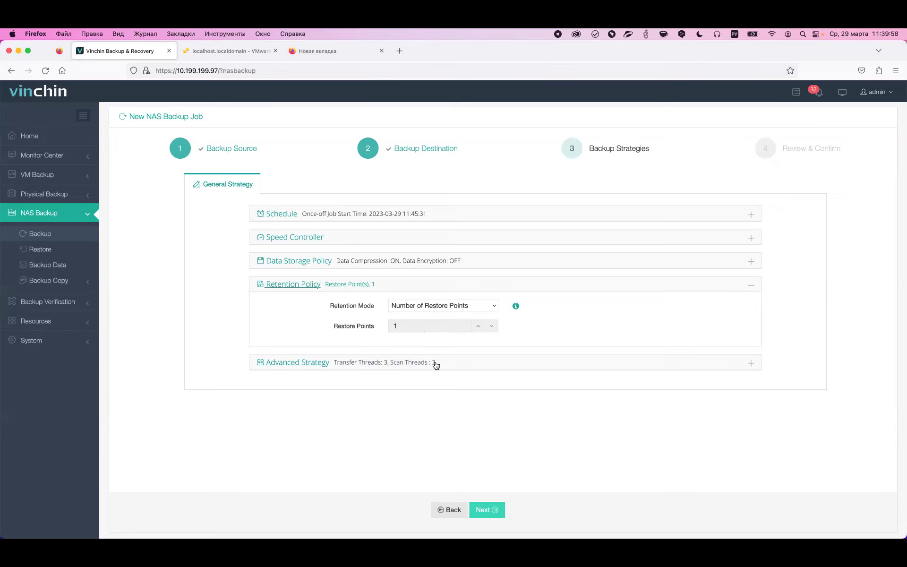
Set both the transfer threads and scan threads to 32 in the advanced strategy and continue to the job review.
left_click(469, 364)
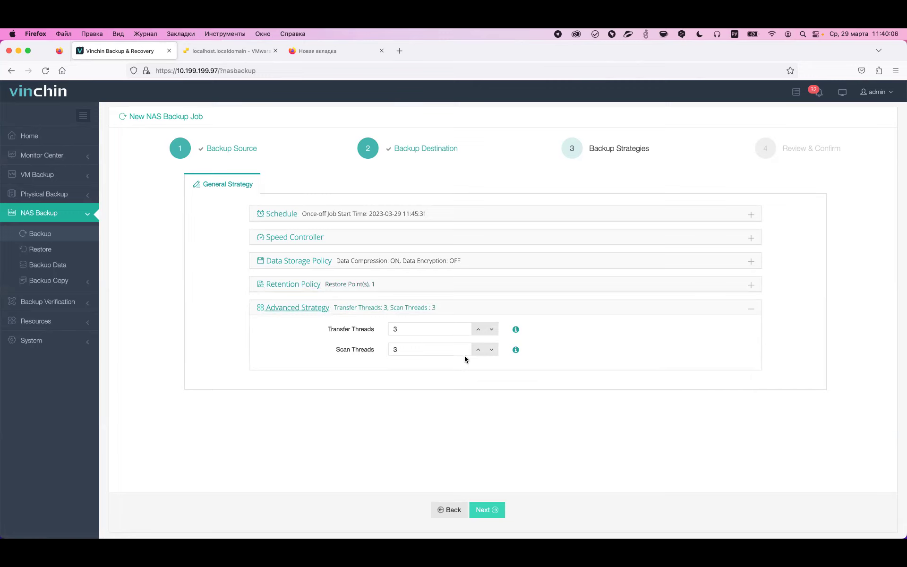
mouse_move(516, 329)
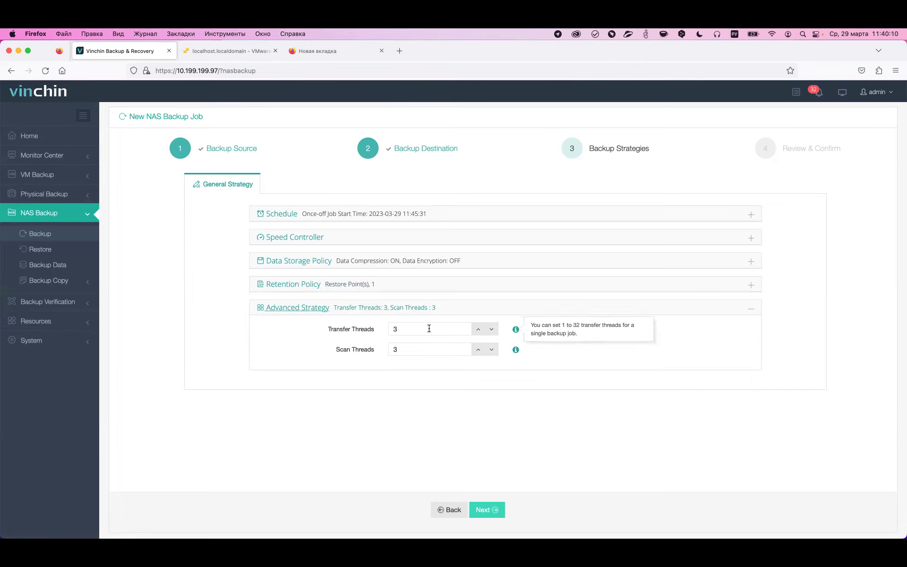
left_click(407, 328)
type("2")
left_click(409, 349)
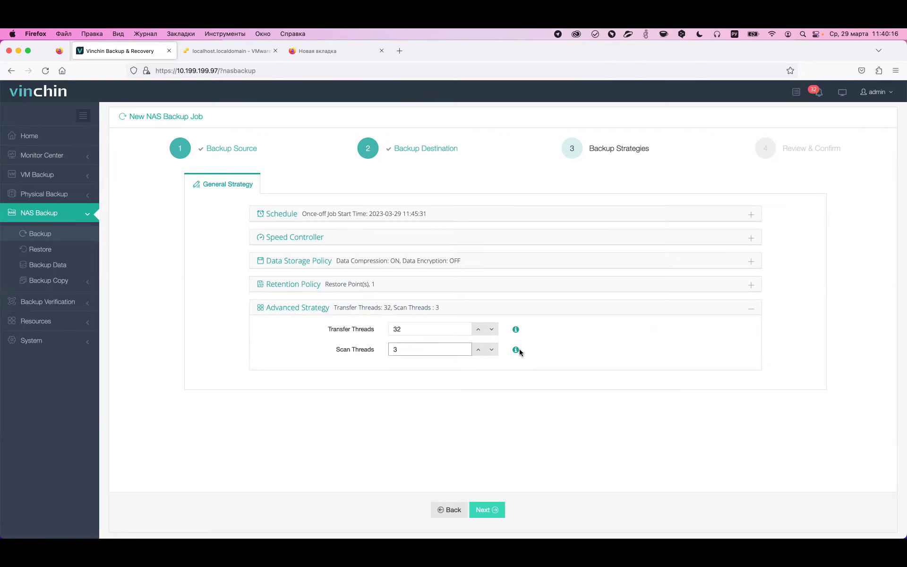
type("2")
left_click(490, 511)
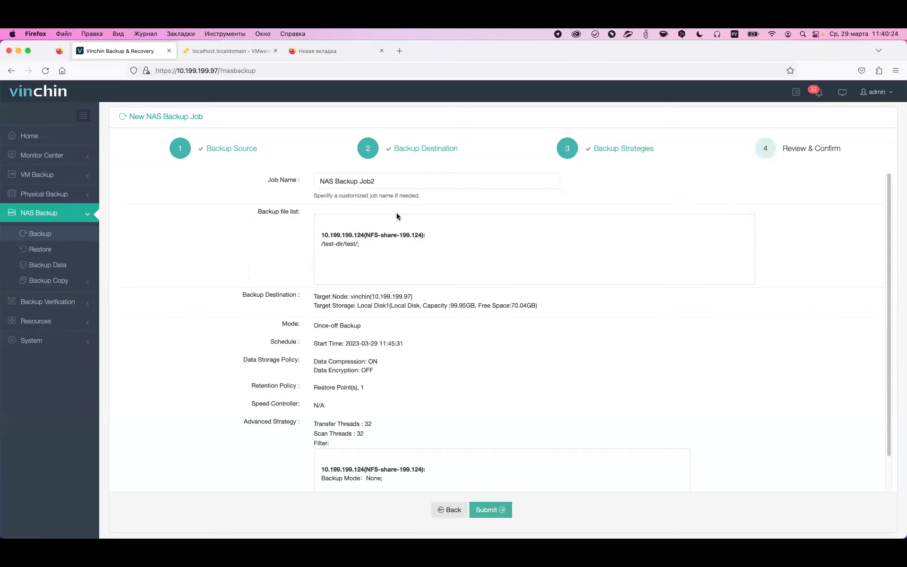
Review the job summary, name the job "NAS Backup Job2 - 29.03.2023" and submit it.
scroll(407, 339, "down", 2)
scroll(407, 339, "up", 2)
left_click(399, 188)
type("- ")
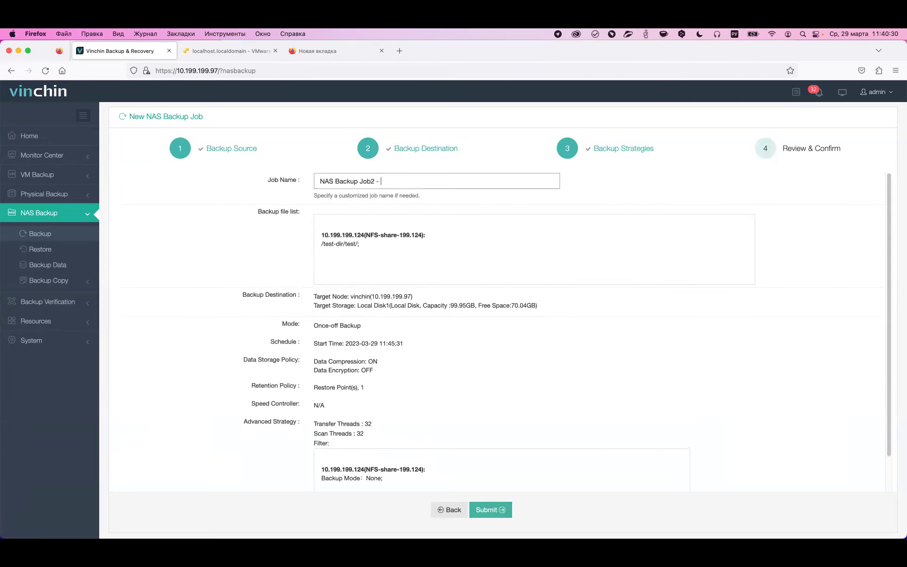
type("29.03.2023")
left_click(494, 509)
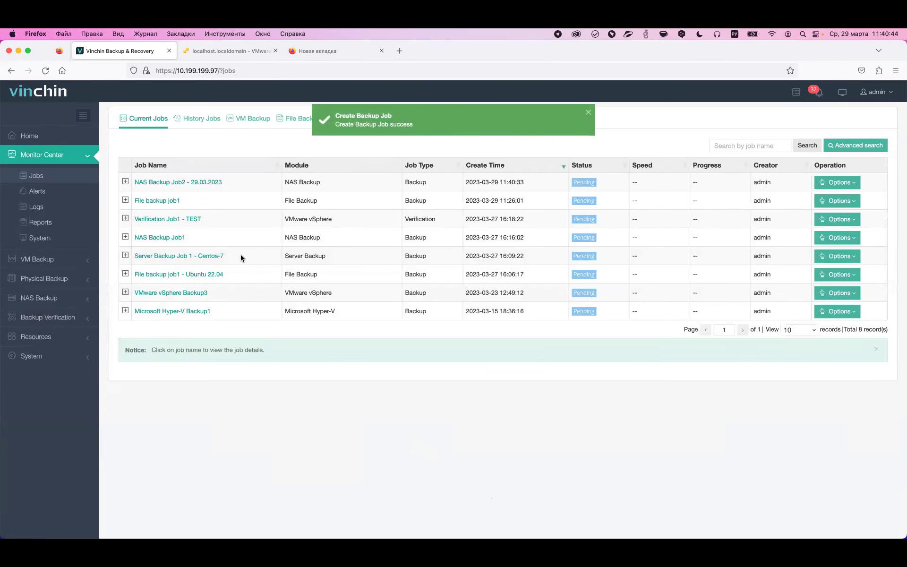
Open the details of NAS Backup Job2 - 29.03.2023 and start a full backup.
left_click(201, 183)
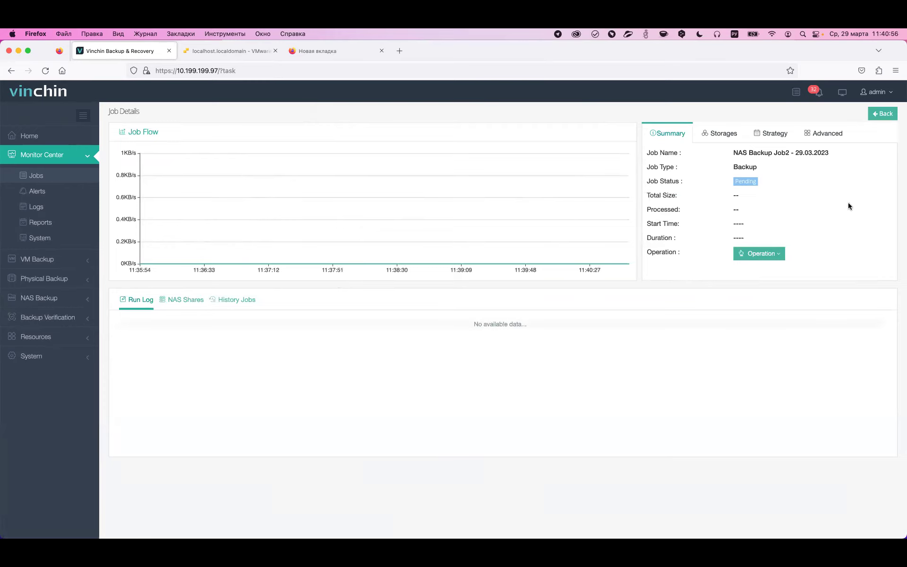
left_click(783, 253)
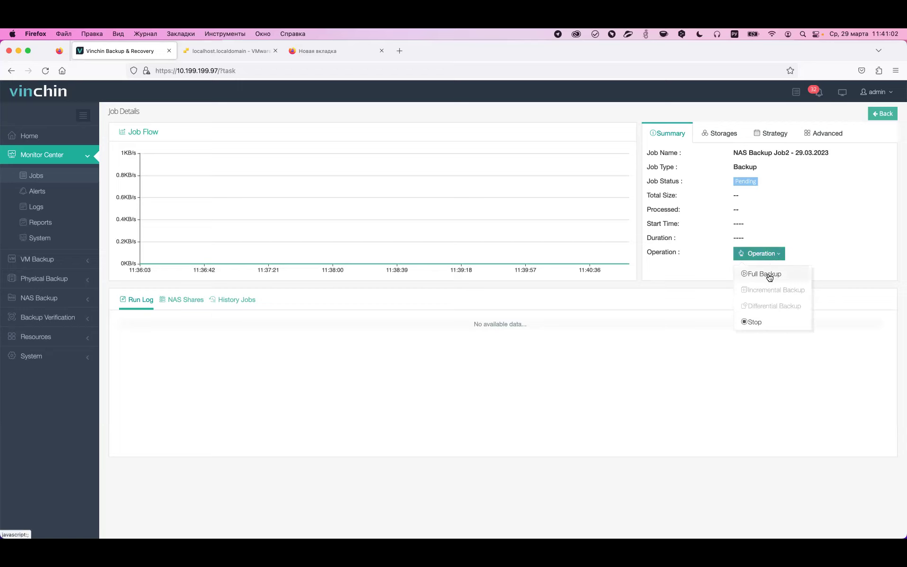
left_click(767, 274)
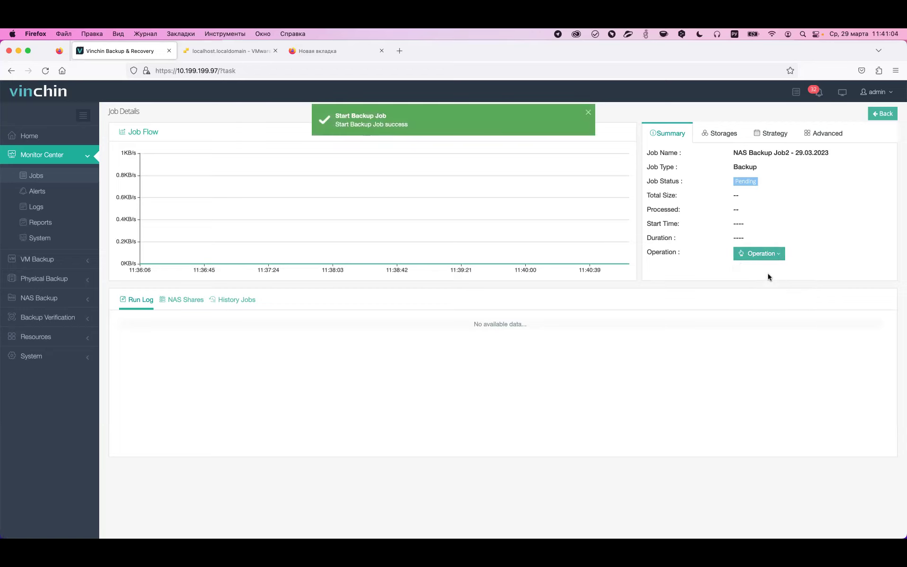
left_click(765, 259)
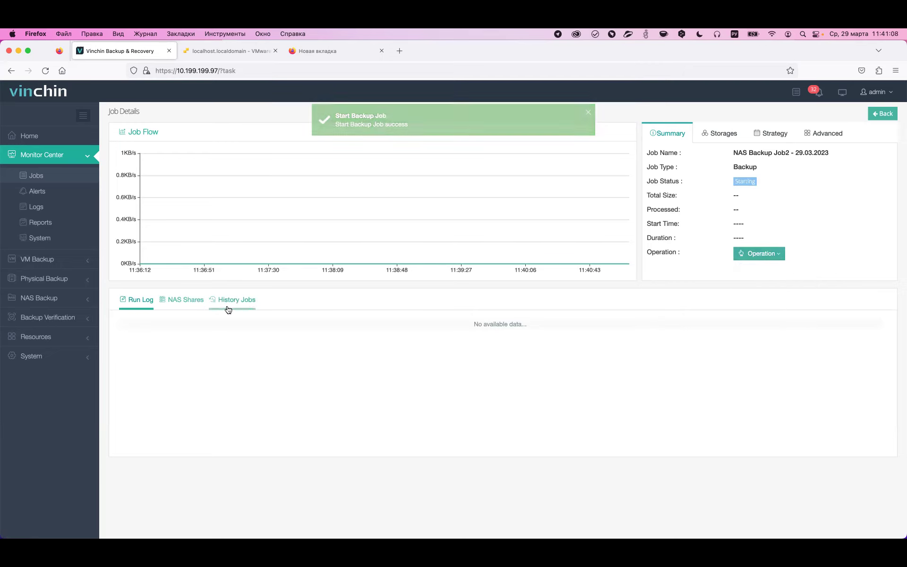
Examine the running job's NAS share details, including its backup path and file counts, and its job history.
left_click(187, 304)
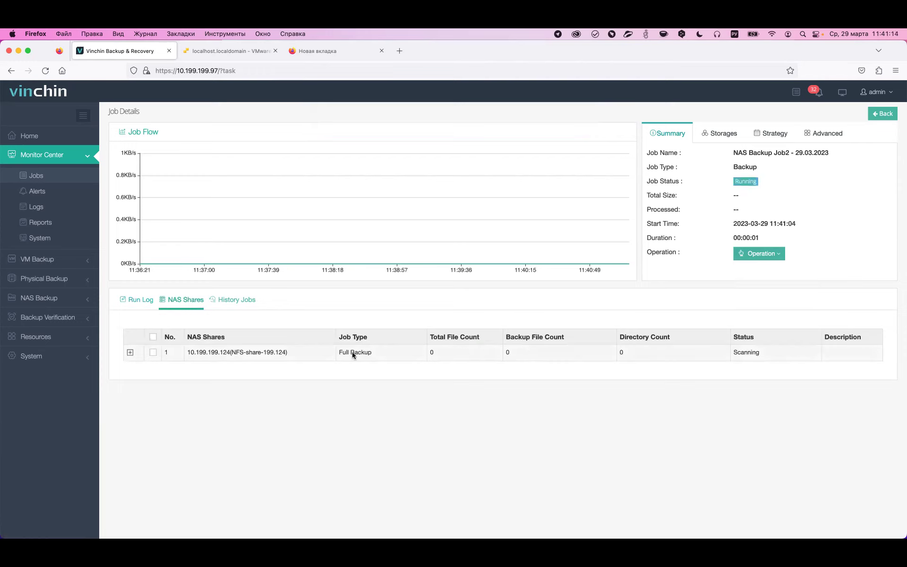
left_click(130, 353)
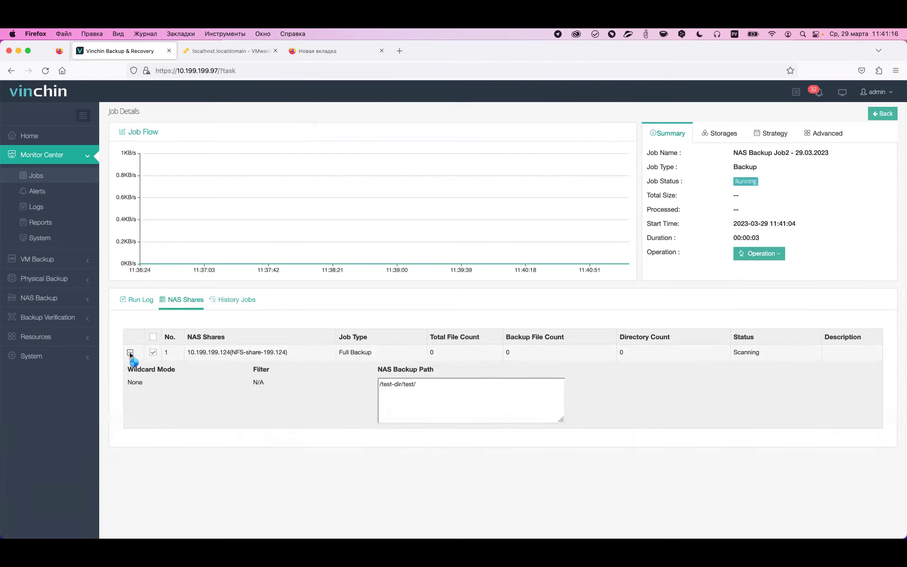
left_click(130, 353)
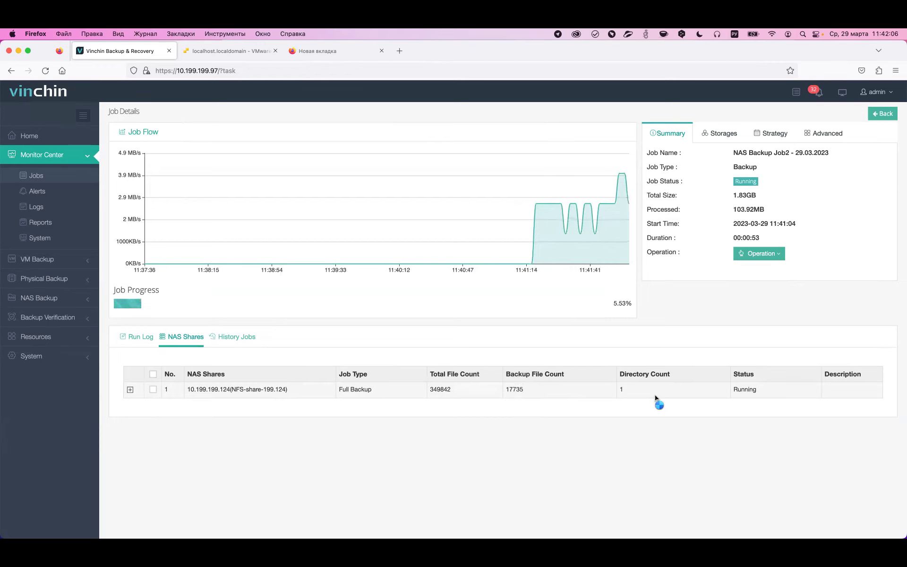
left_click(242, 336)
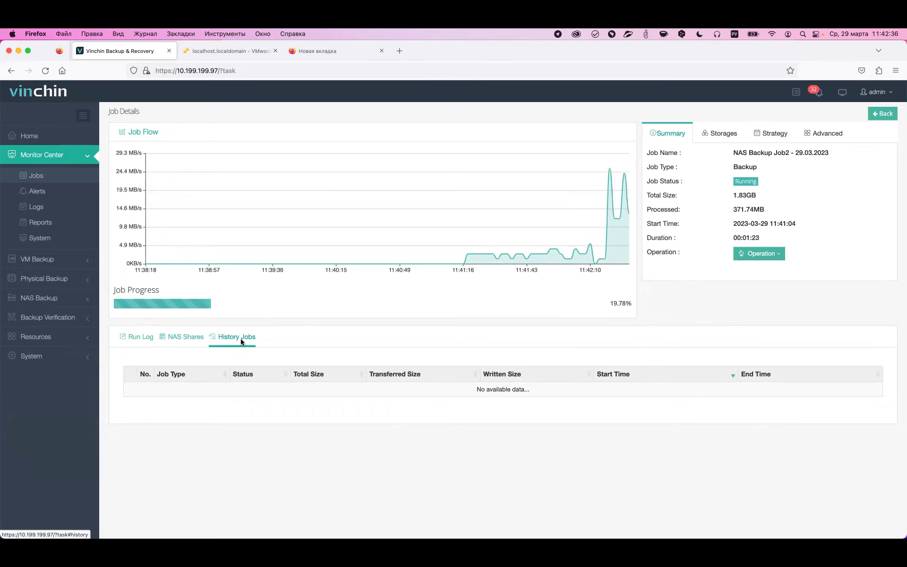
Check the job's storage, strategy, advanced settings, summary and run log while the backup runs.
left_click(726, 134)
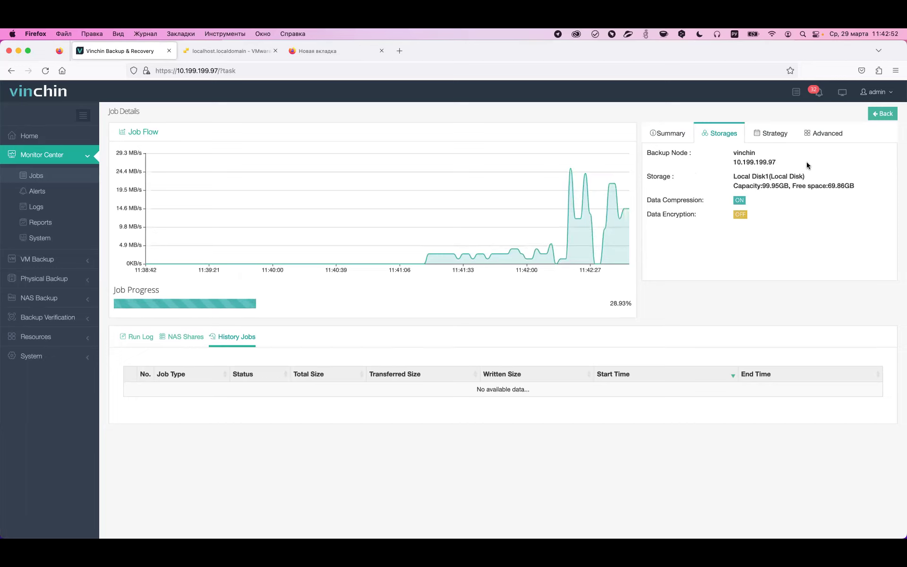
left_click(770, 134)
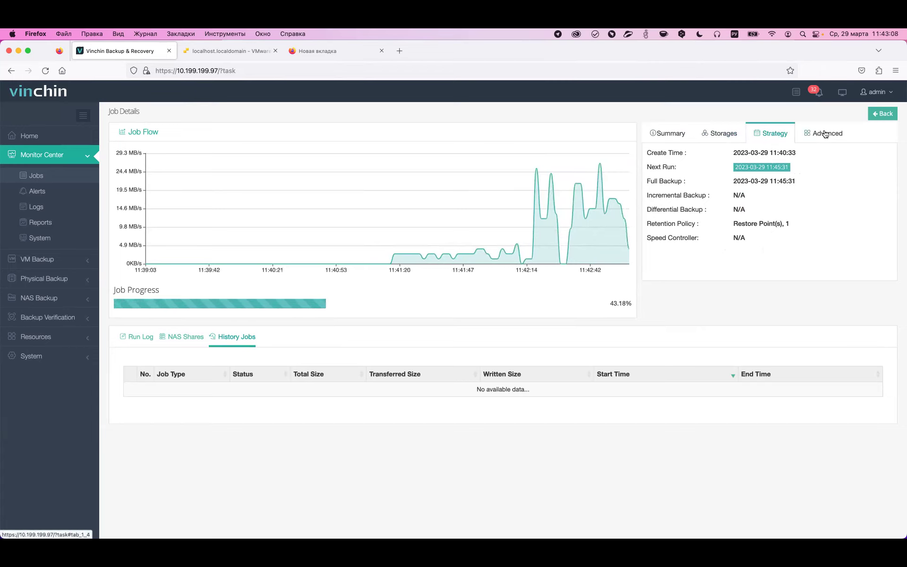
left_click(826, 134)
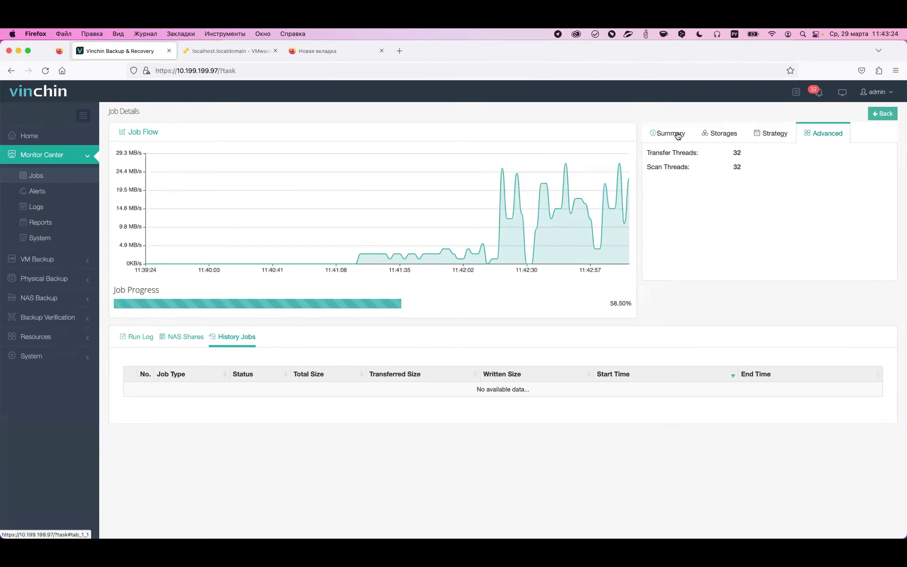
left_click(716, 135)
left_click(679, 134)
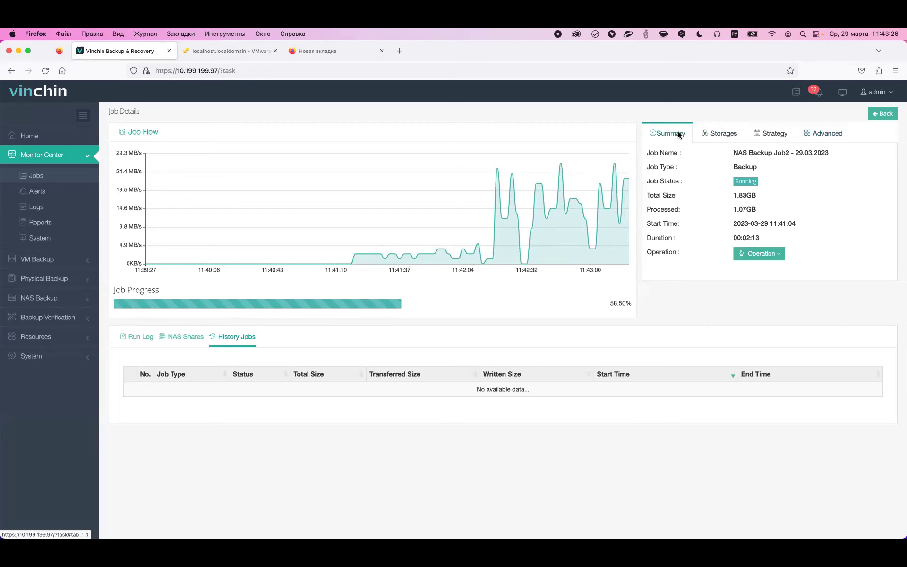
left_click(137, 339)
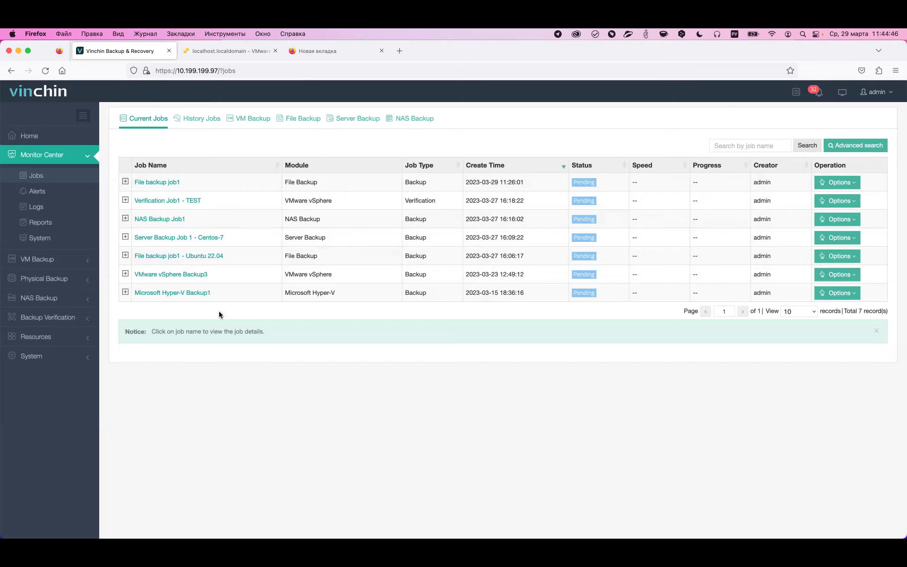
View the NAS backup data and expand the restore points of NFS-share-199.124 under the existing NAS Backup Job1.
left_click(71, 301)
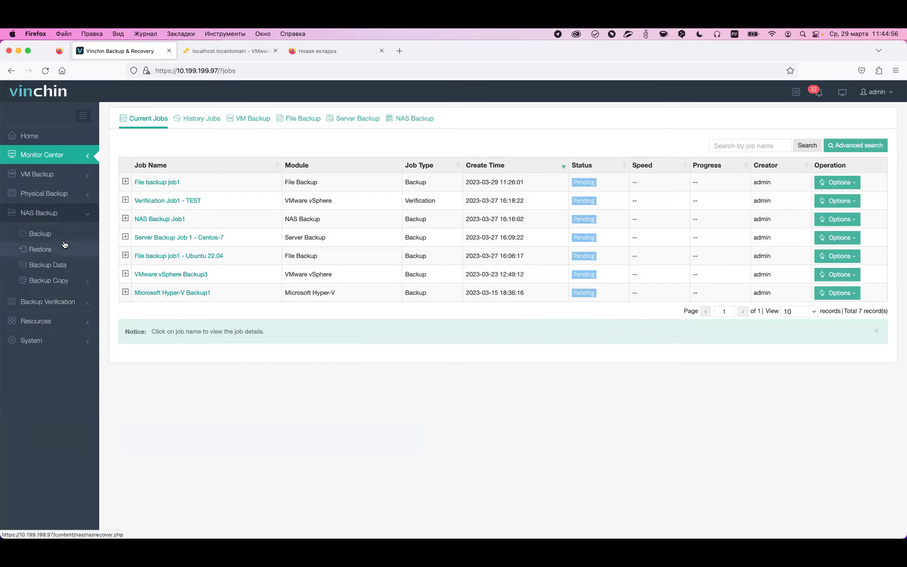
left_click(60, 268)
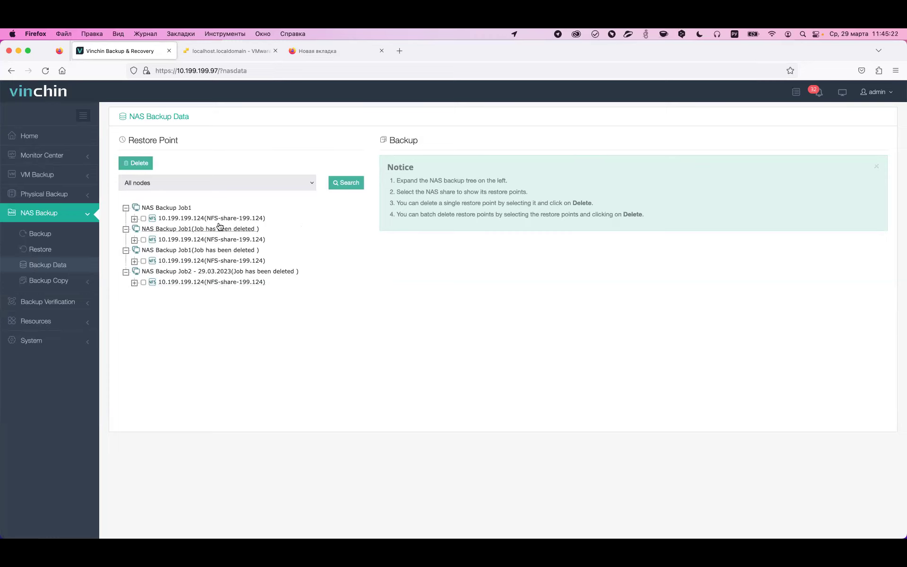
left_click(134, 219)
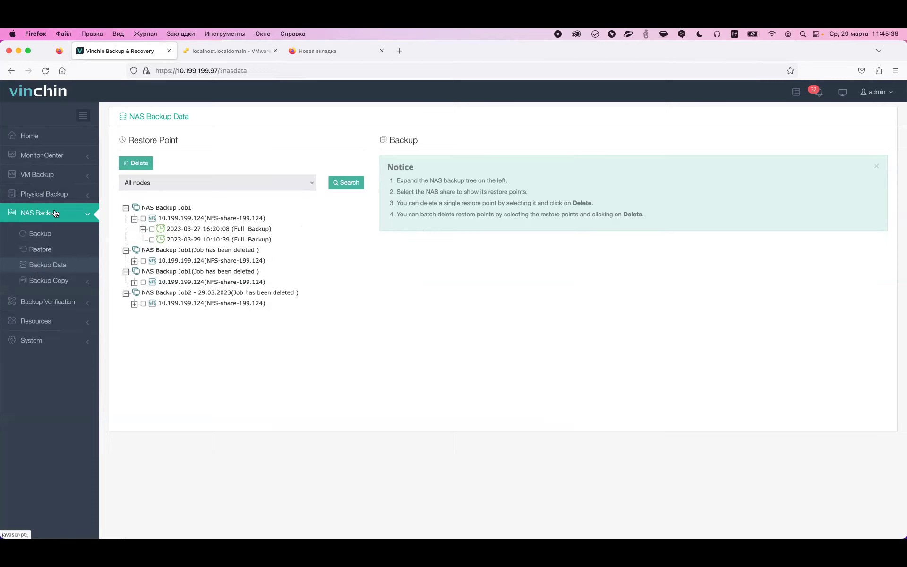
View the backup verification lab list and expand the details of Verification Lab1, including its gateway proxy and networks.
left_click(88, 215)
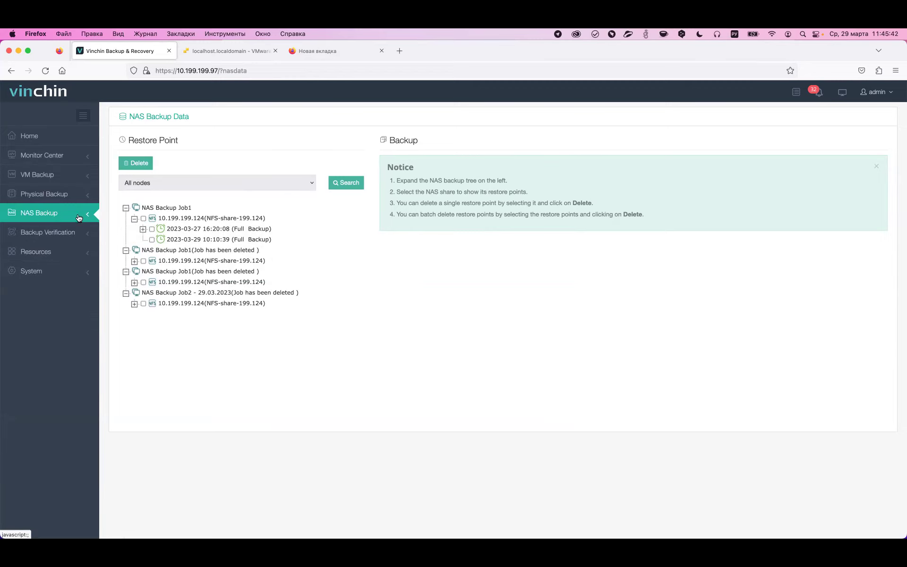
left_click(74, 233)
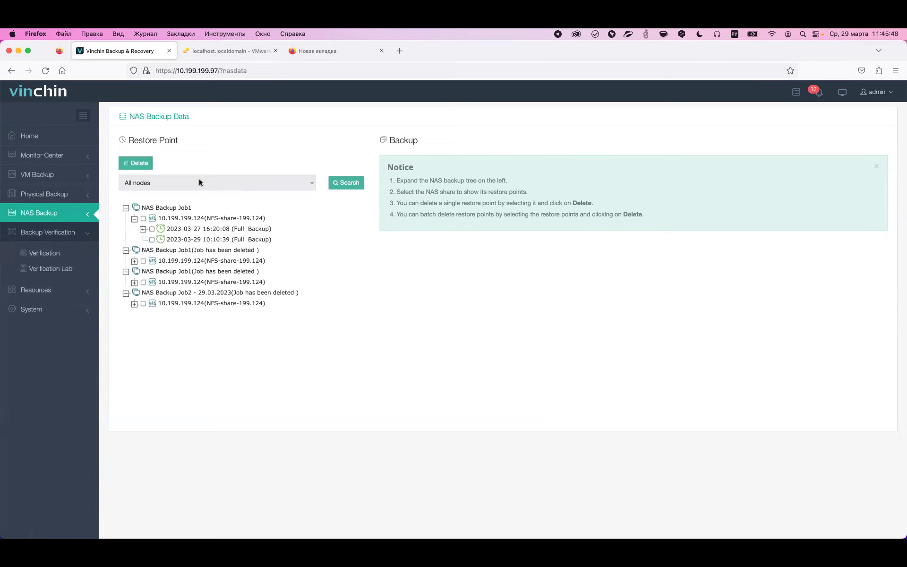
left_click(49, 269)
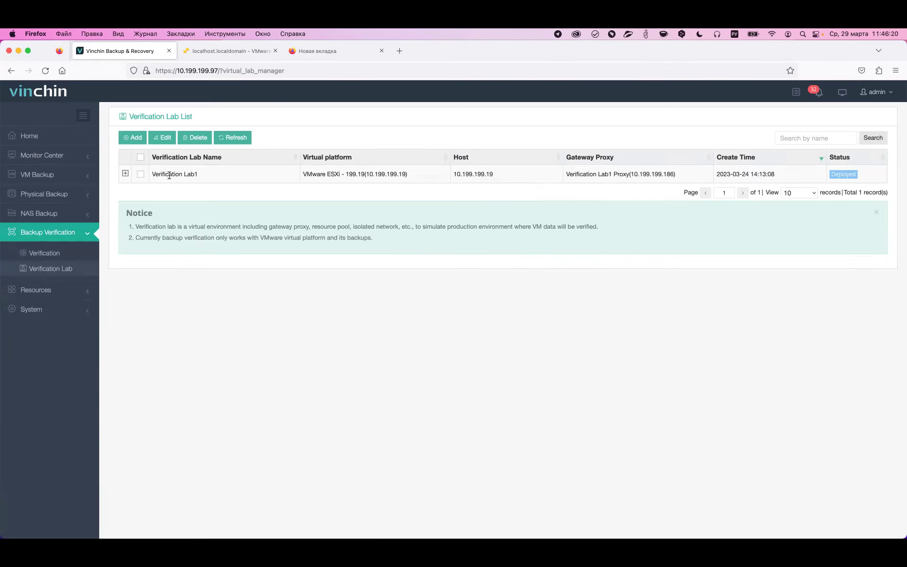
left_click(125, 174)
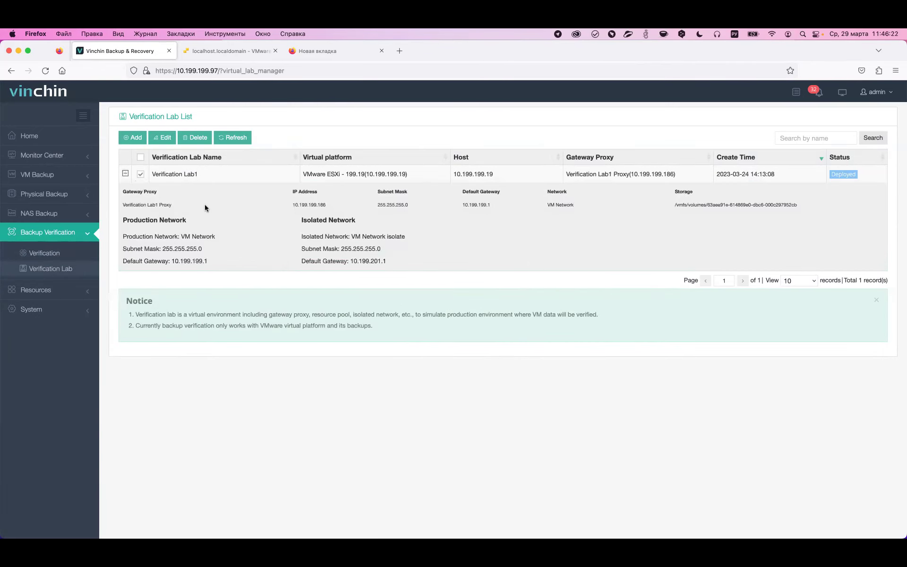
Switch to VMware ESXi and examine the Verification Lab1 Proxy virtual machine in the full VM list.
left_click(204, 56)
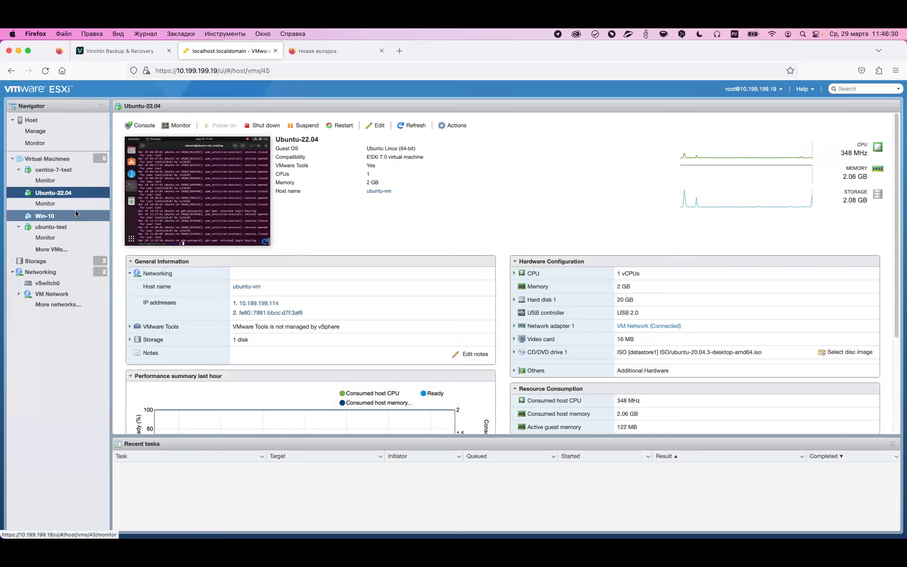
left_click(54, 254)
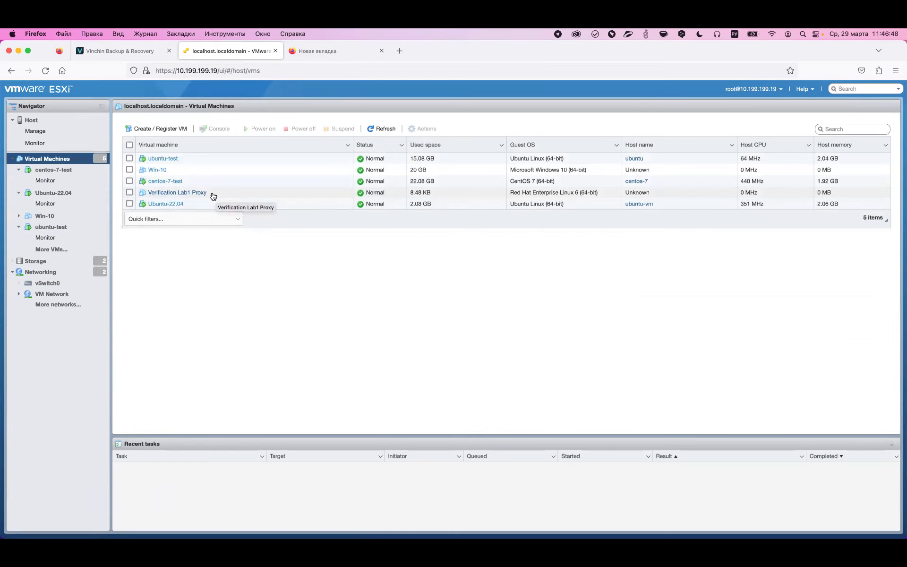
left_click(186, 192)
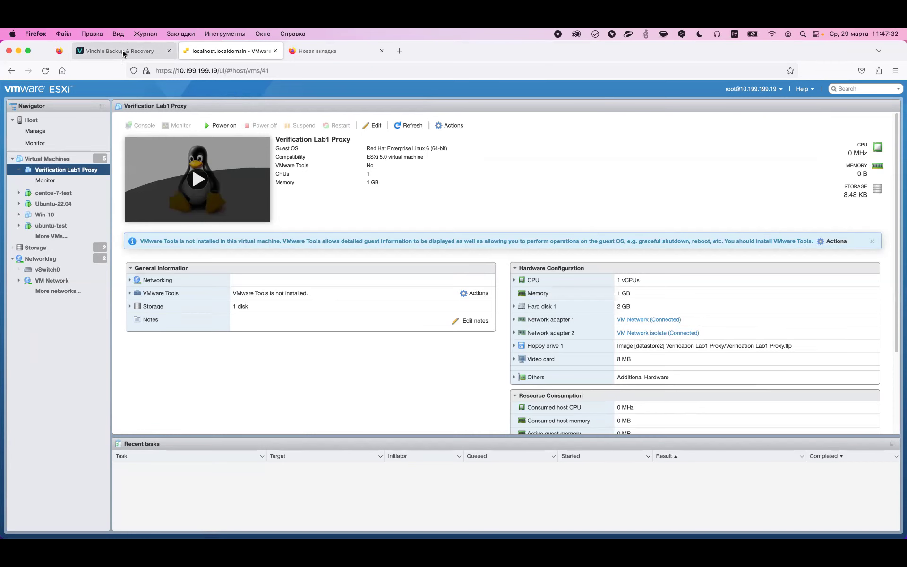
Switch back to Vinchin Backup & Recovery, start a new verification job and check the available verification methods, keeping Automatic Verification.
left_click(140, 56)
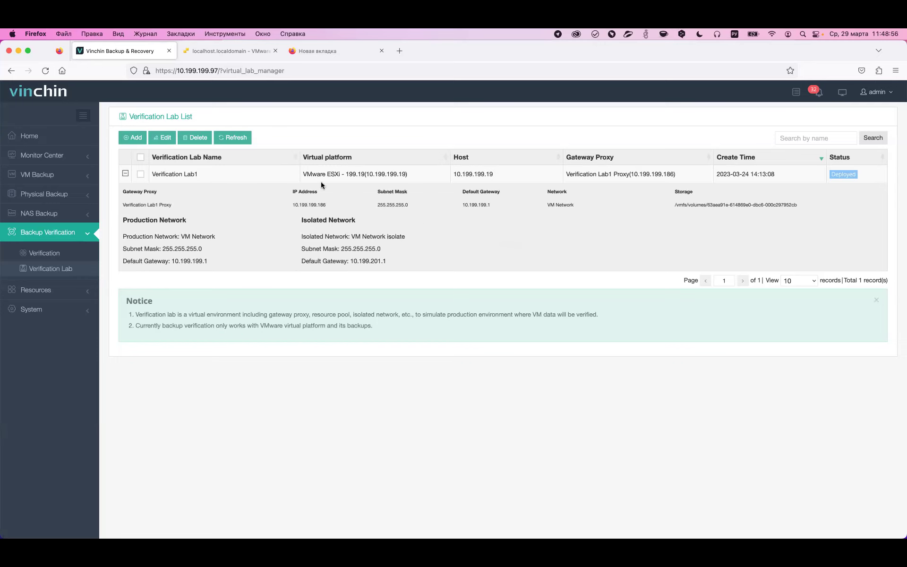
left_click(55, 255)
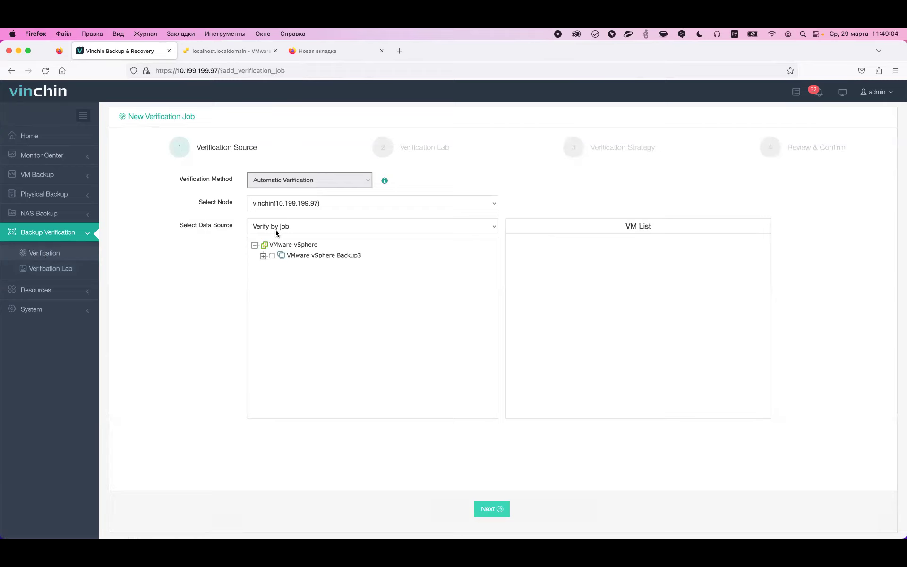
left_click(368, 183)
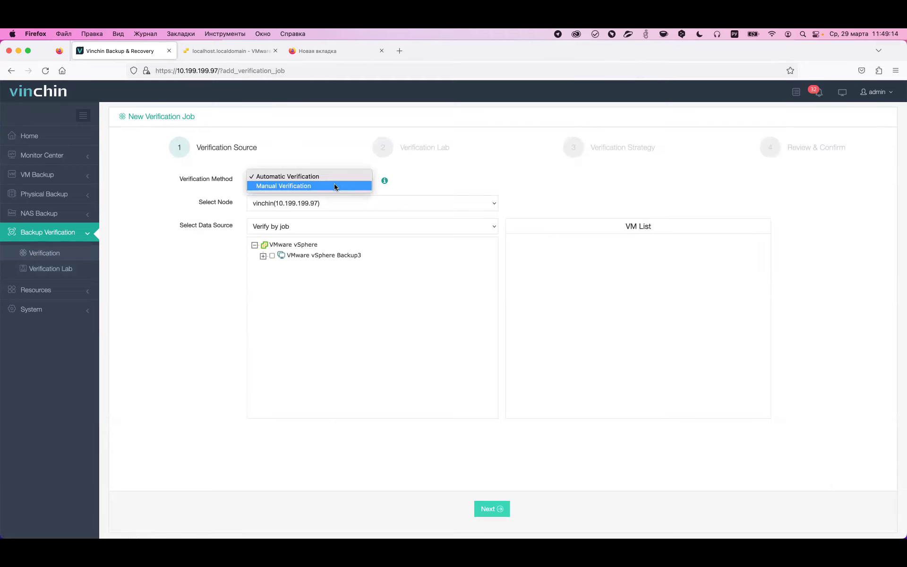
left_click(485, 179)
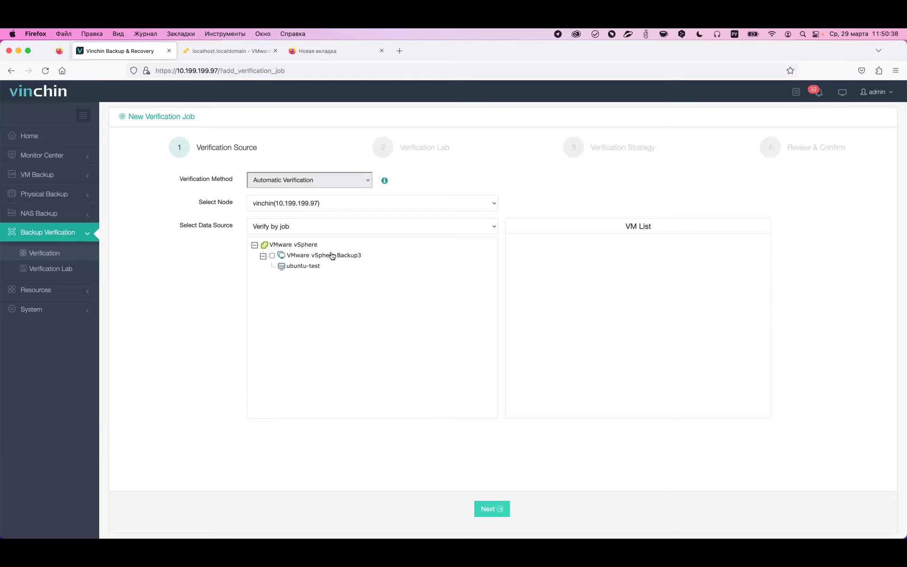
Select VMware vSphere Backup3 as the data source and review the general and advanced verification settings of ubuntu-test.
left_click(315, 268)
left_click(272, 256)
left_click(605, 251)
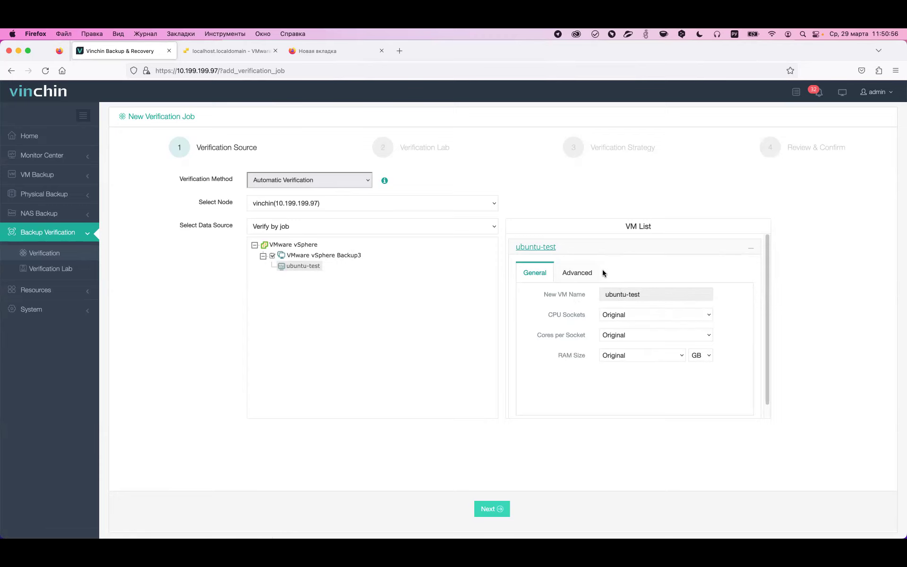
left_click(584, 272)
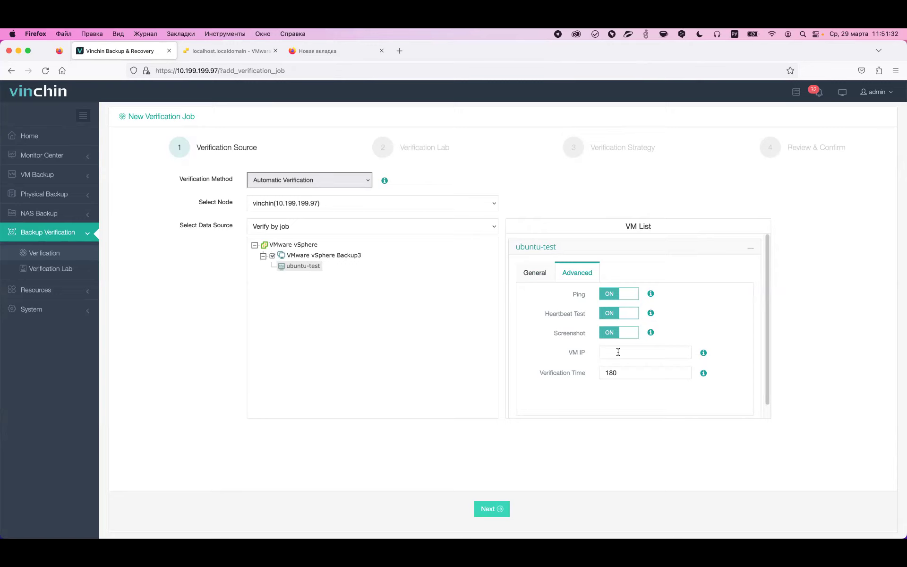
left_click(639, 354)
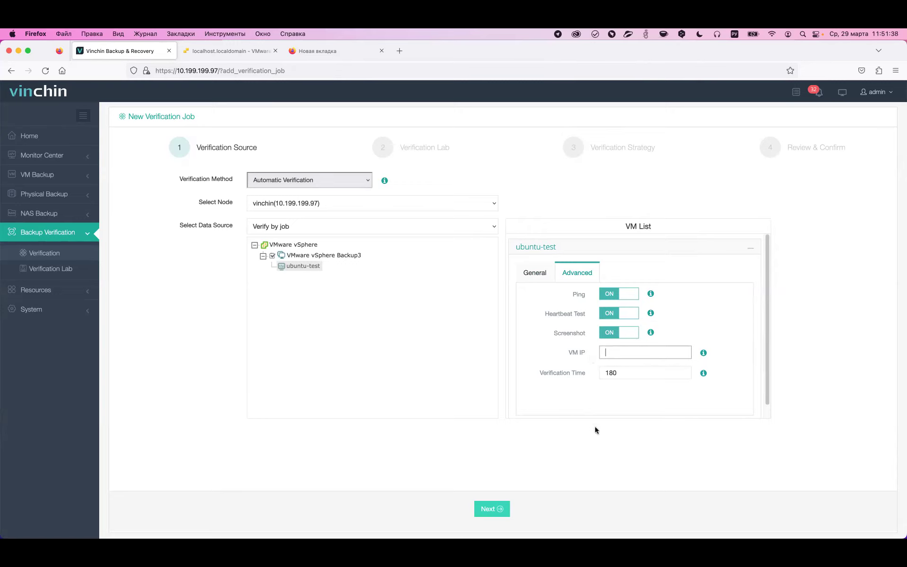
left_click(615, 372)
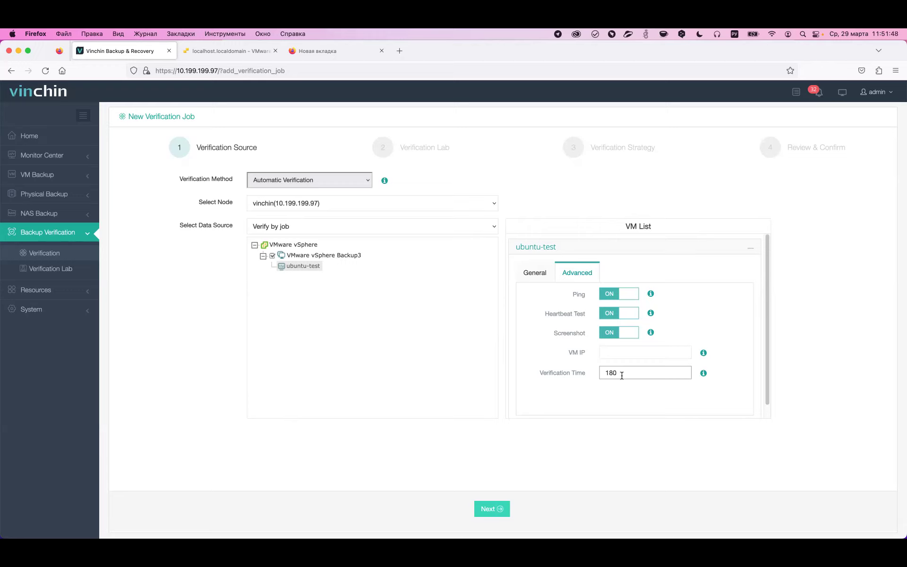
Proceed to the verification lab stage and select Verification Lab1 for the new job.
left_click(499, 511)
left_click(466, 183)
left_click(468, 187)
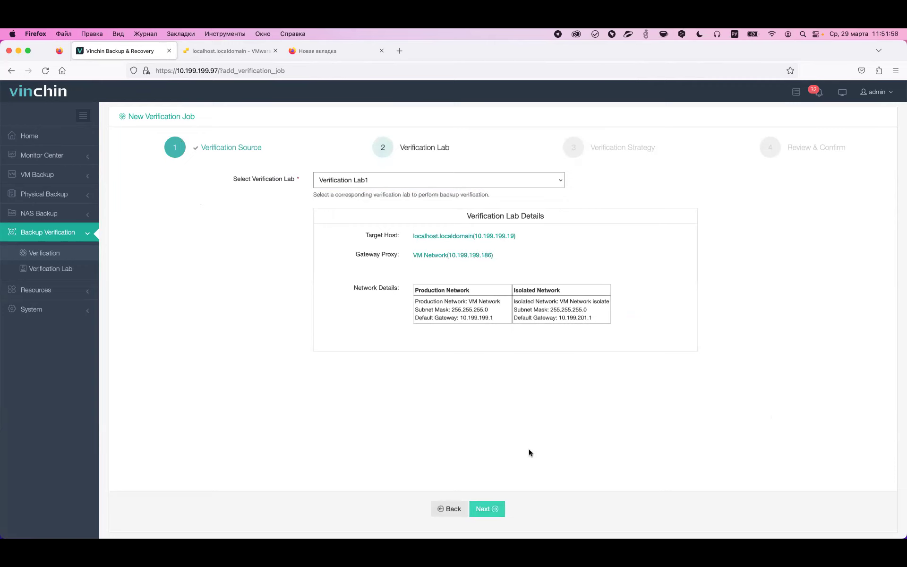
Review the new verification job's schedule, advanced strategy and final summary, and abandon the job without submitting it.
left_click(491, 509)
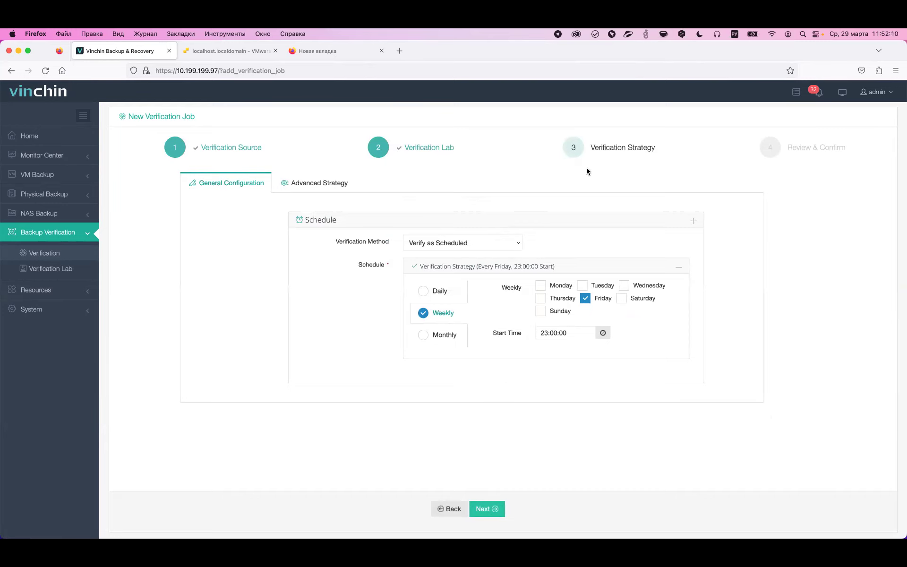
left_click(324, 185)
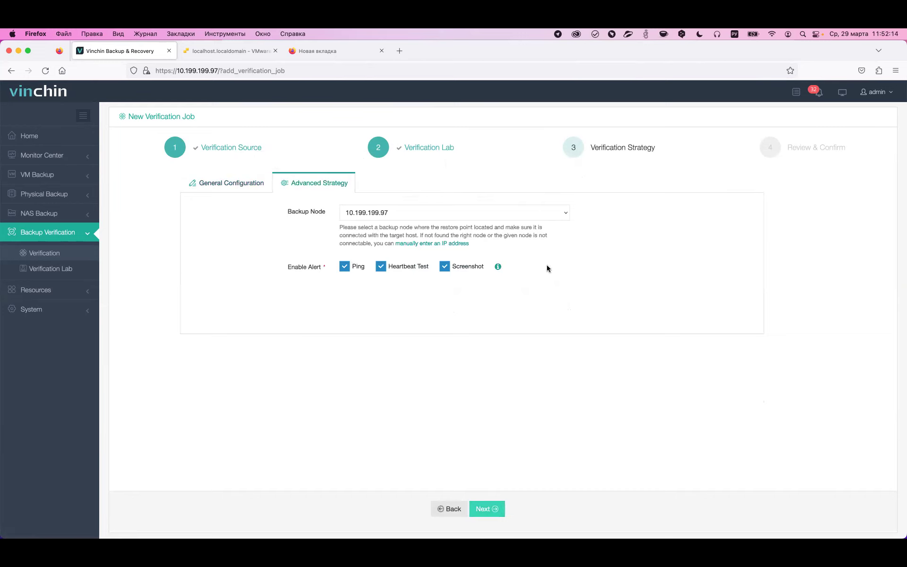
left_click(250, 183)
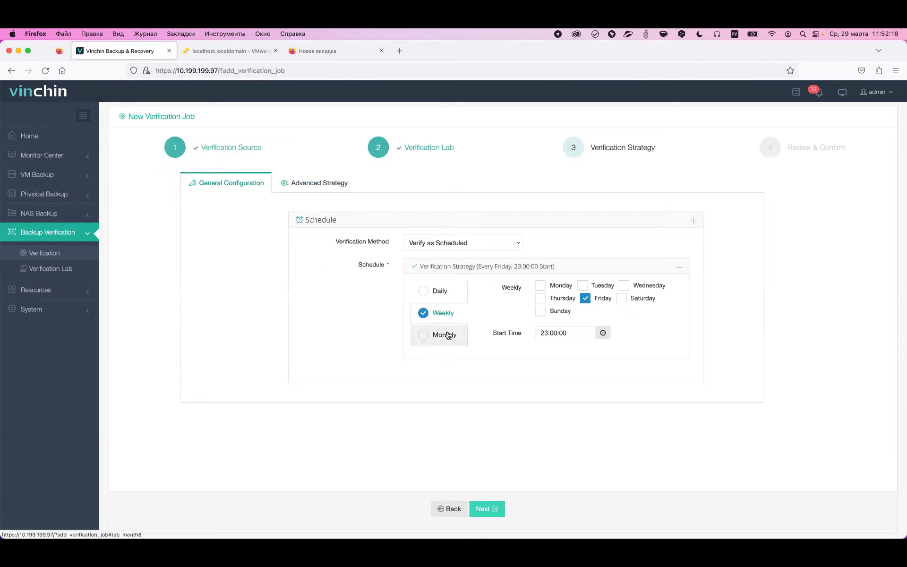
left_click(298, 186)
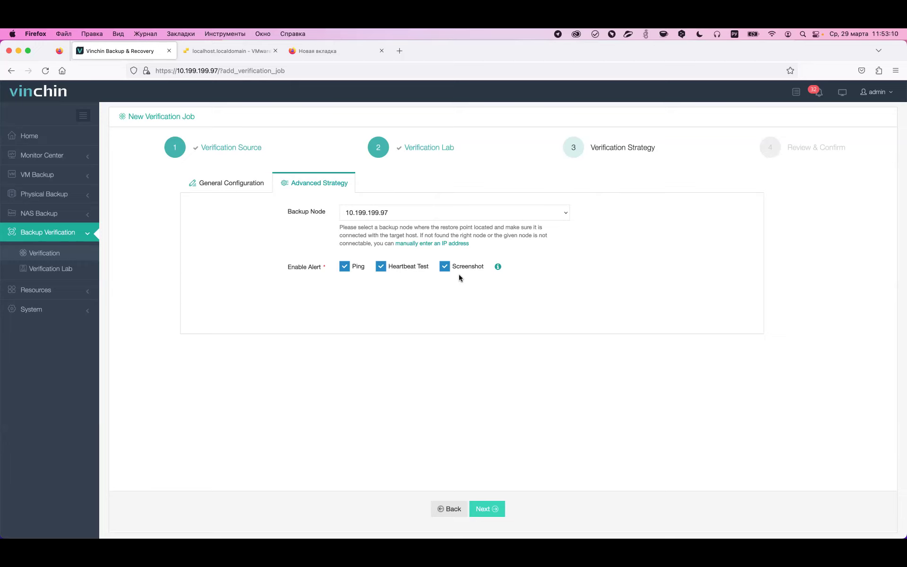
left_click(485, 503)
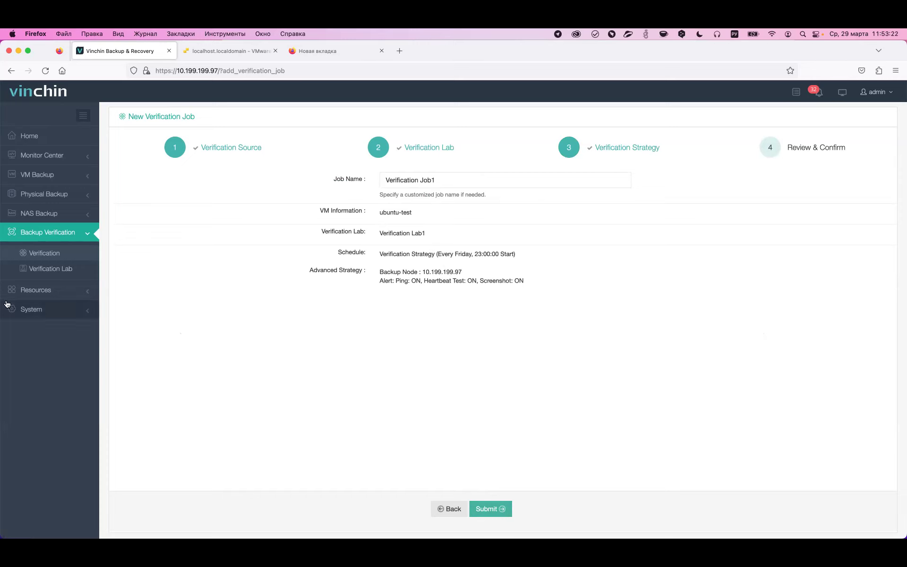
left_click(42, 257)
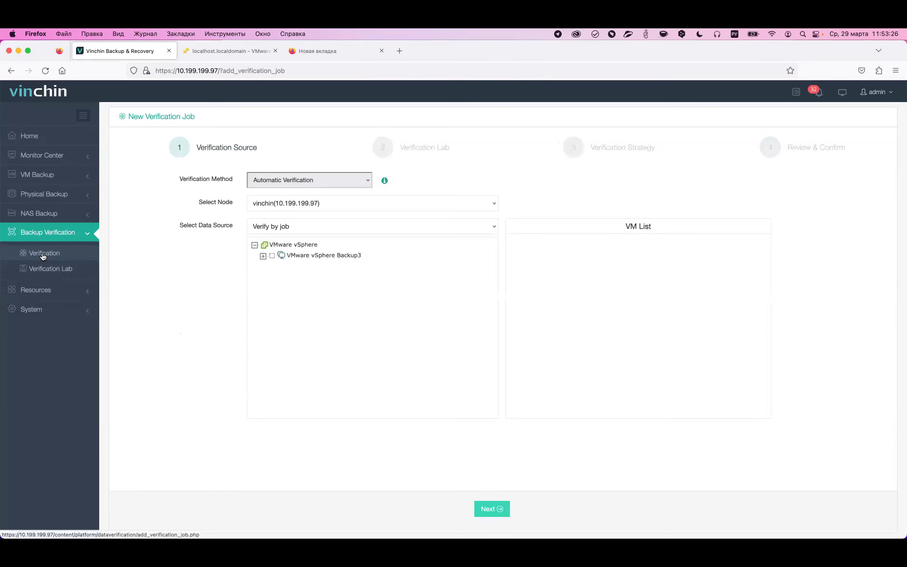
Open the current jobs list, expand the schedule of Verification Job1 - TEST and start that job.
left_click(49, 157)
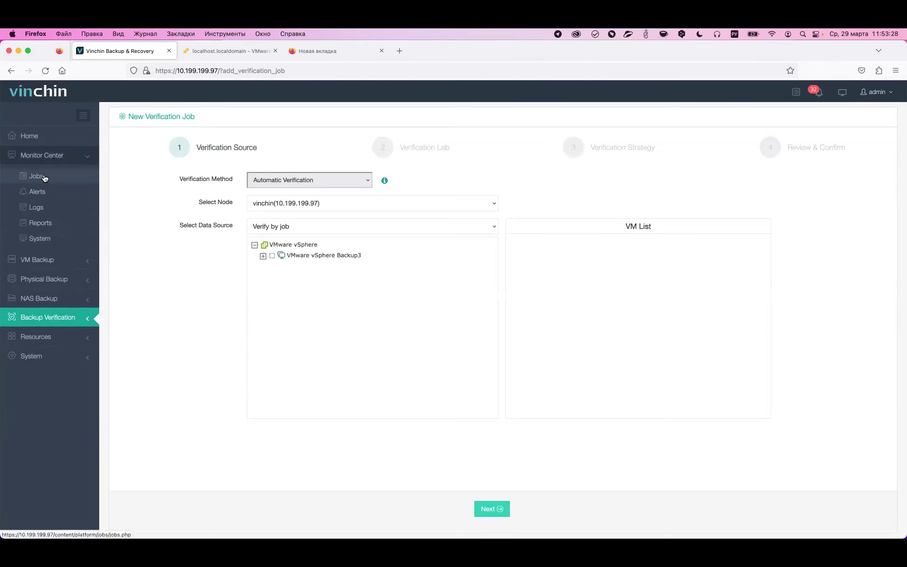
left_click(44, 178)
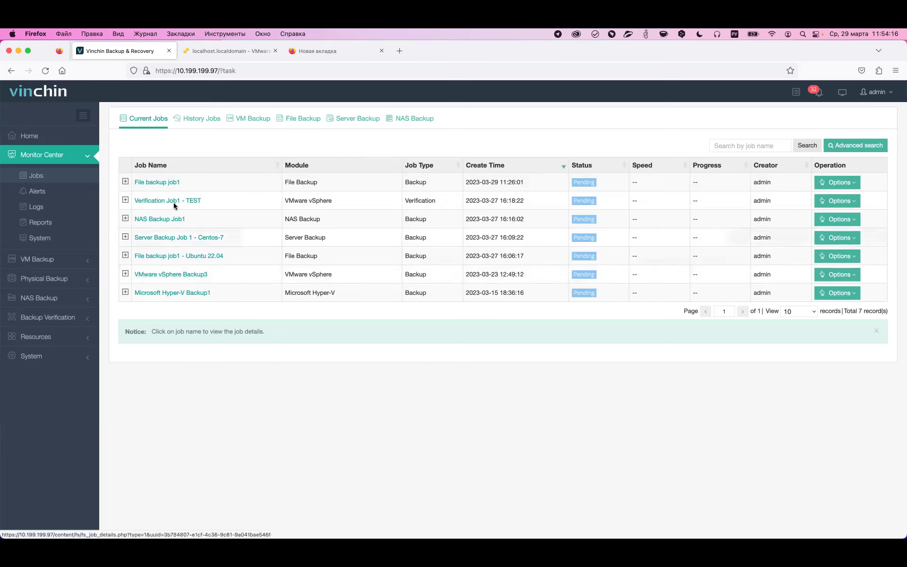
left_click(125, 201)
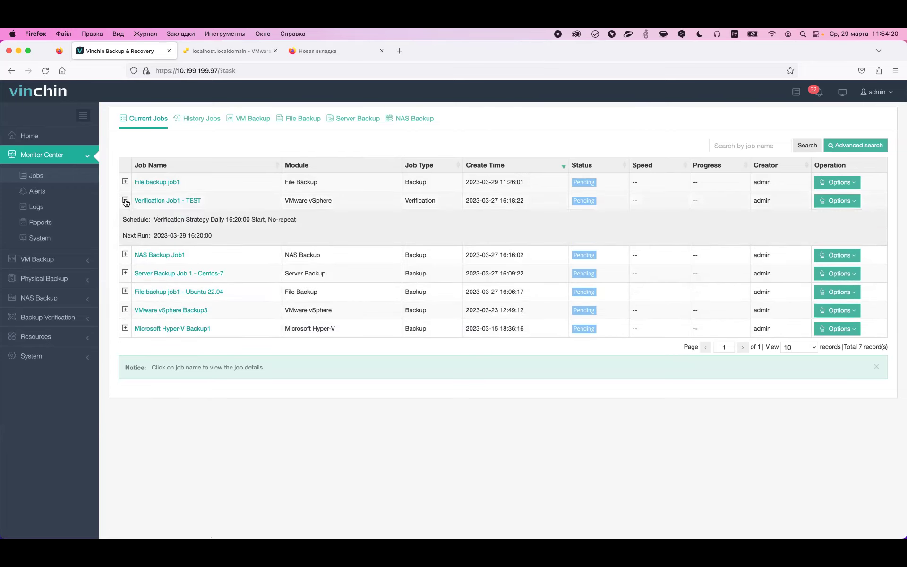
left_click(835, 203)
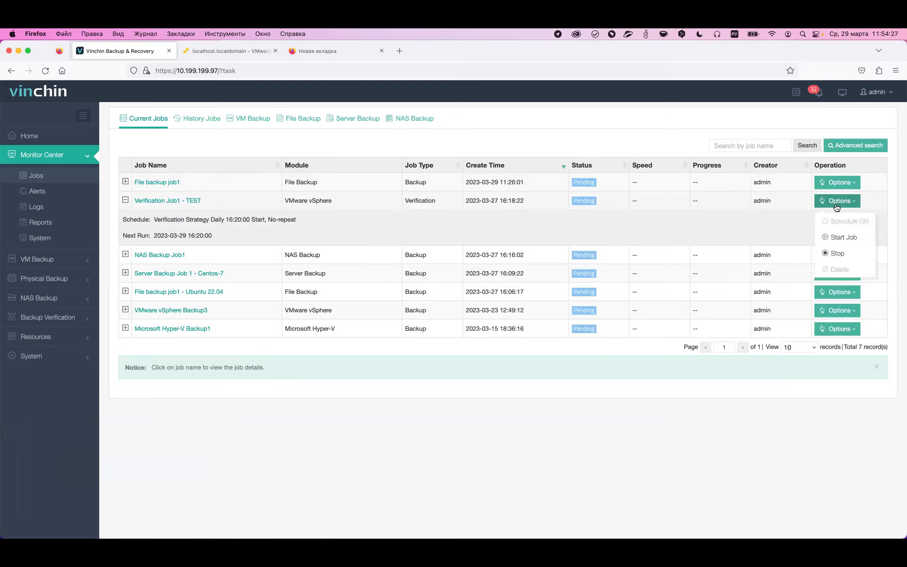
left_click(840, 238)
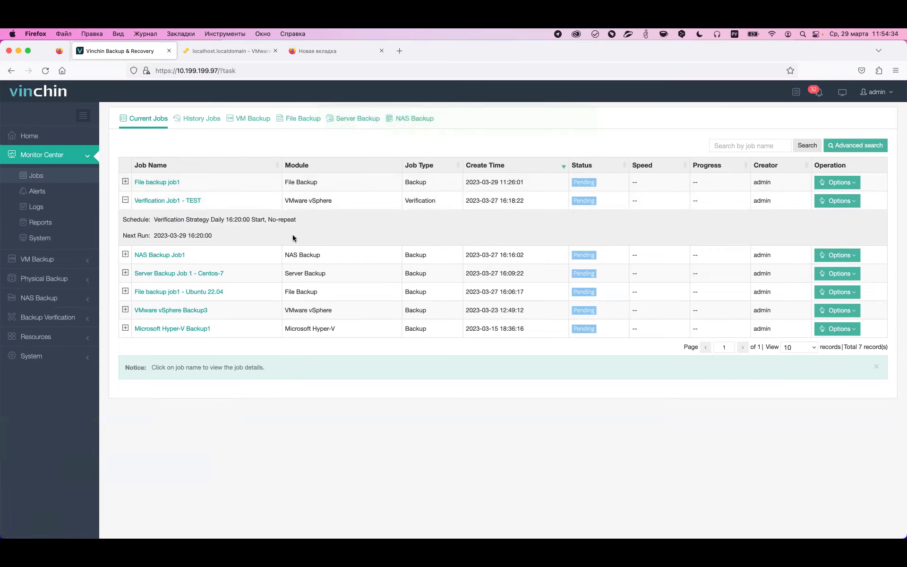
Examine the running Verification Job1 - TEST details, including its history reports, VM test statuses and run log.
left_click(177, 202)
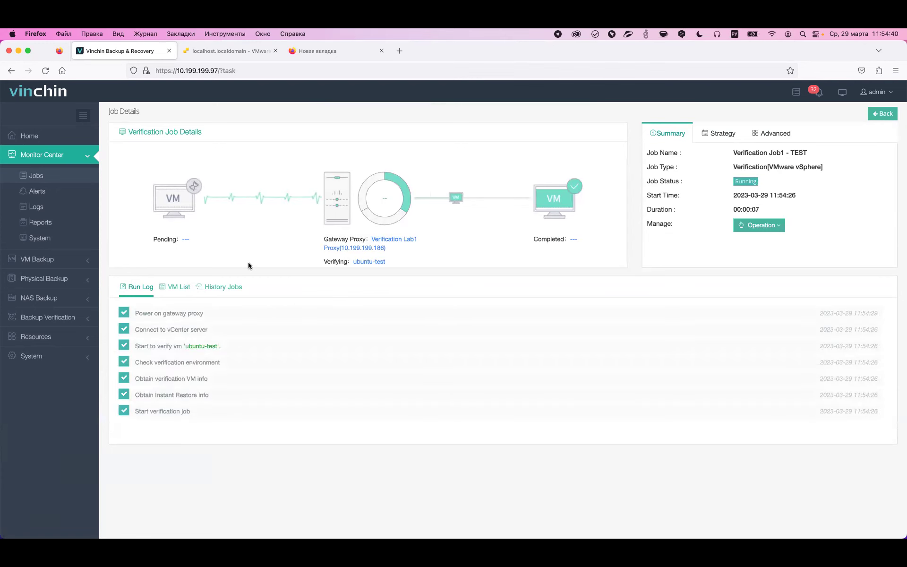
left_click(226, 287)
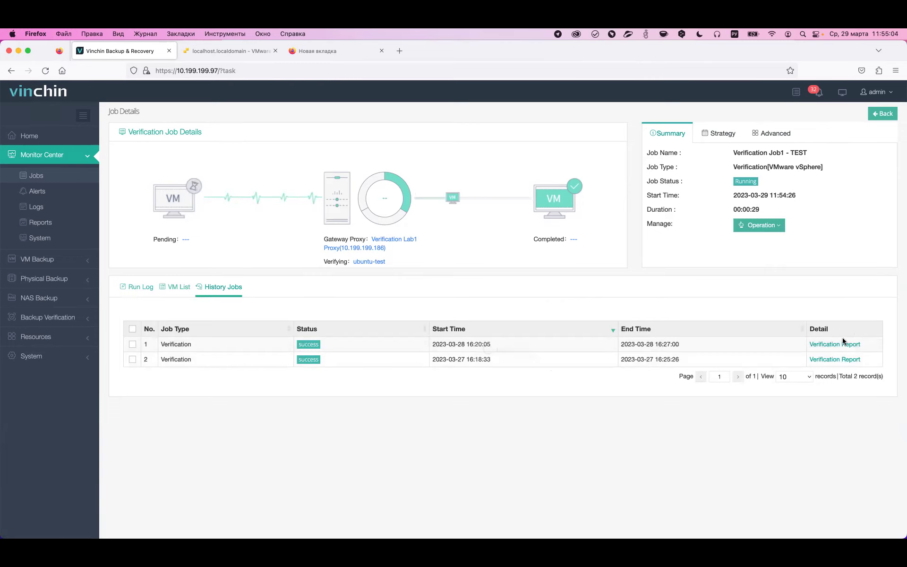
left_click(179, 287)
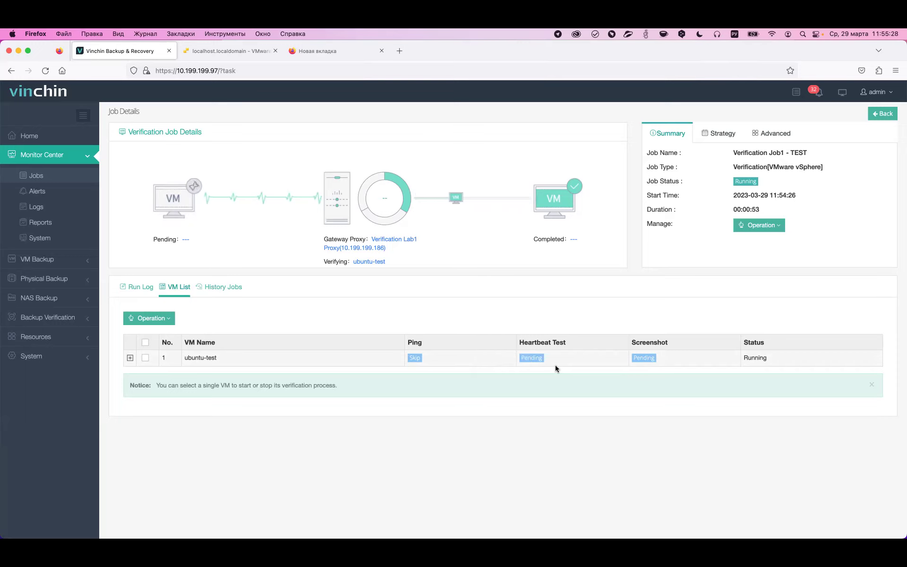
left_click(147, 293)
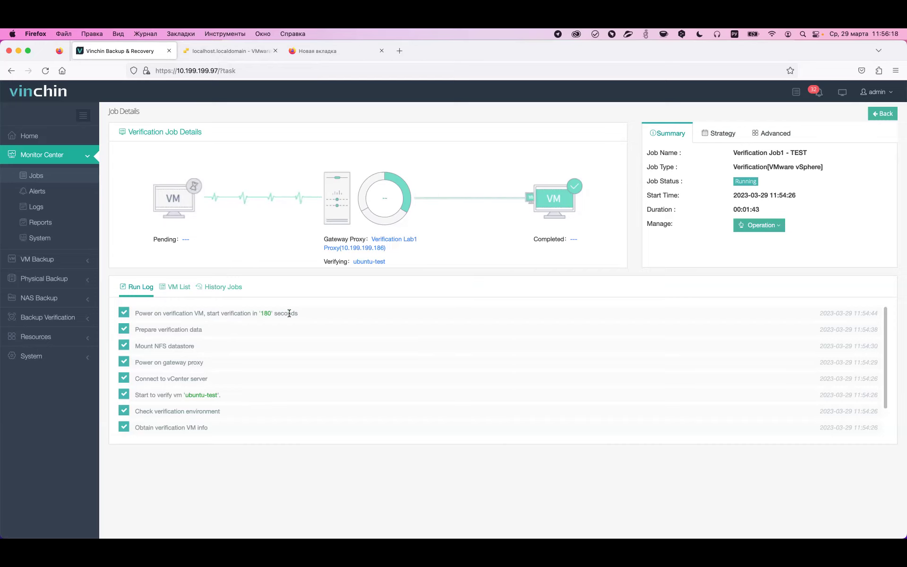
Switch to VMware ESXi and check the Verification Lab1 Proxy and the temporary verification VM in the virtual machine list.
left_click(255, 53)
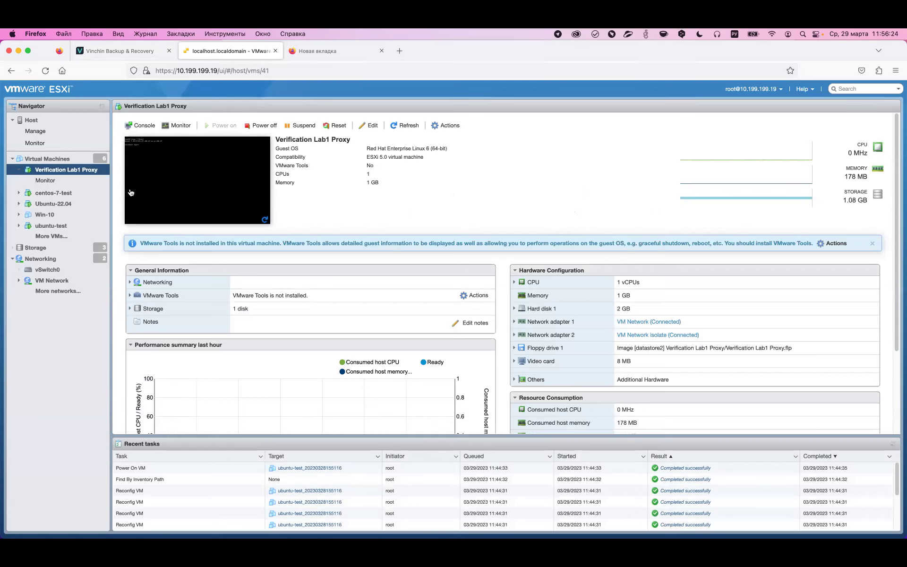
left_click(56, 237)
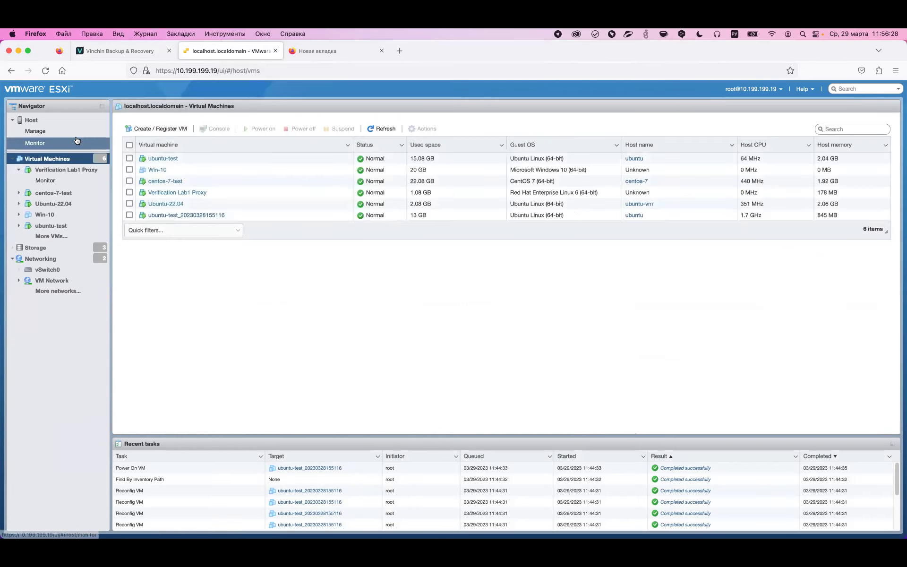
left_click(71, 171)
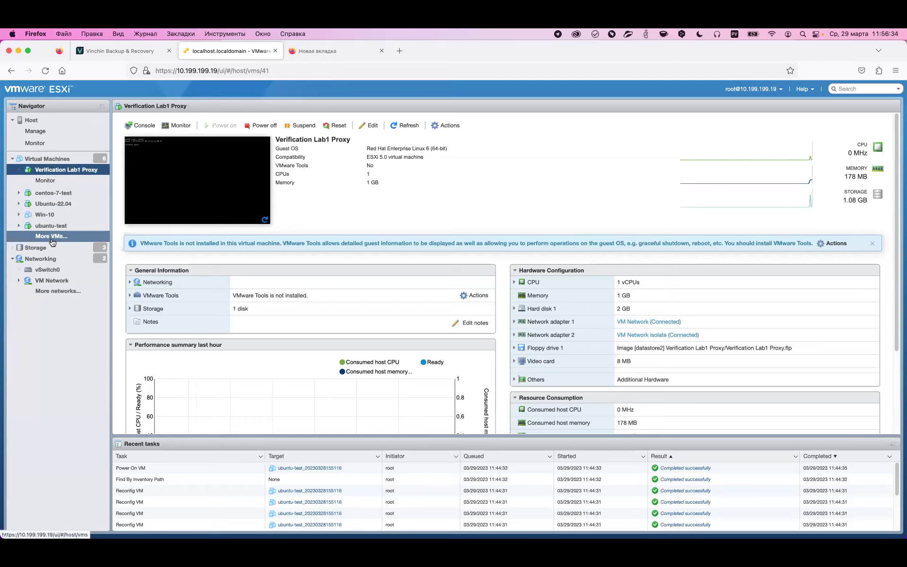
left_click(52, 239)
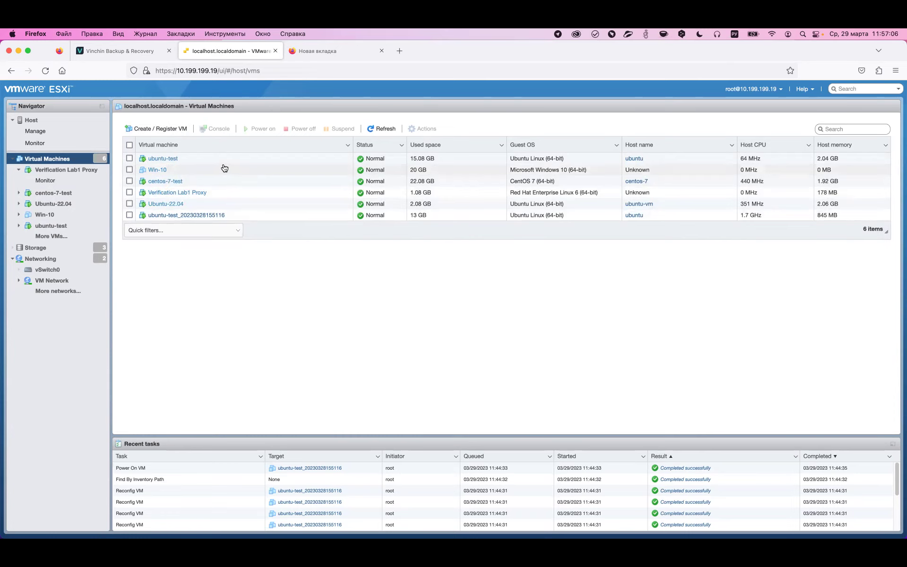
left_click(121, 50)
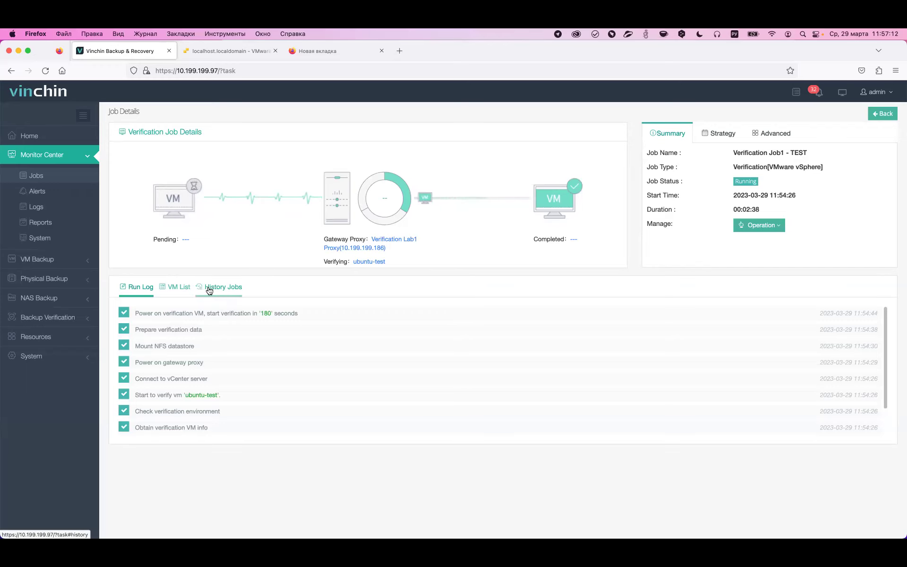
left_click(234, 291)
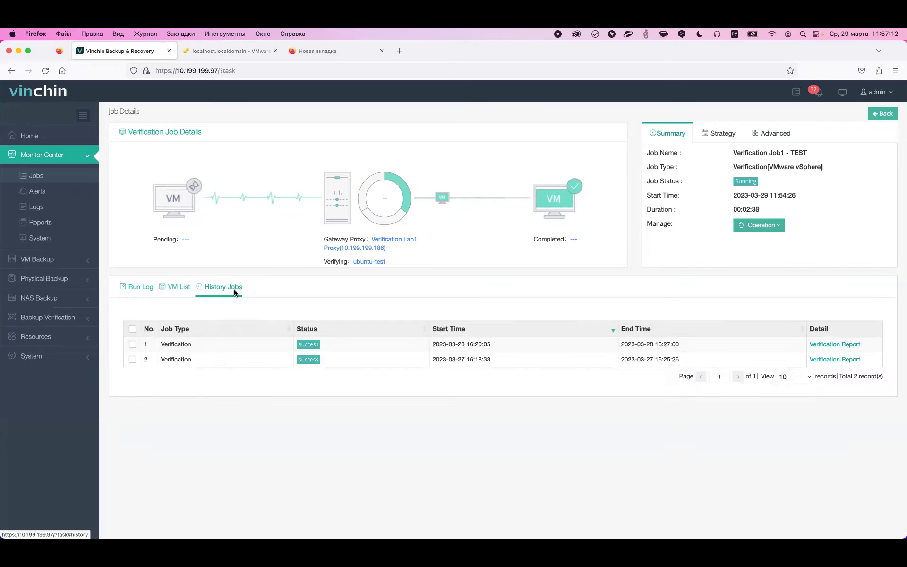
left_click(826, 360)
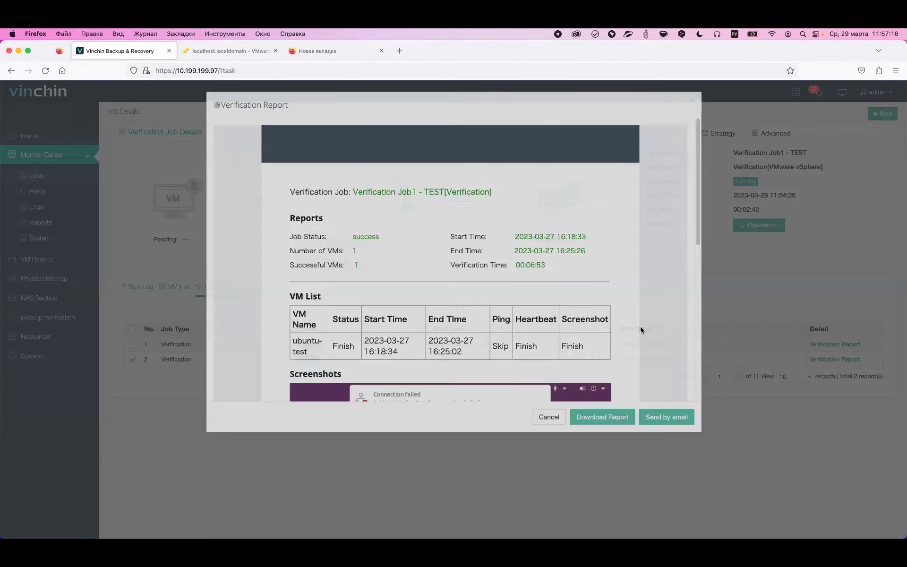
scroll(588, 309, "down", 5)
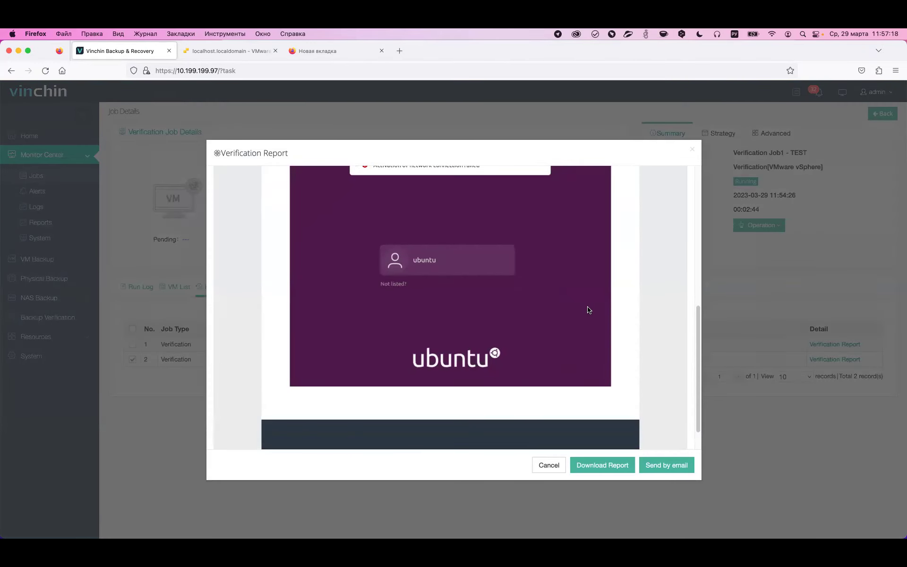
scroll(588, 310, "up", 3)
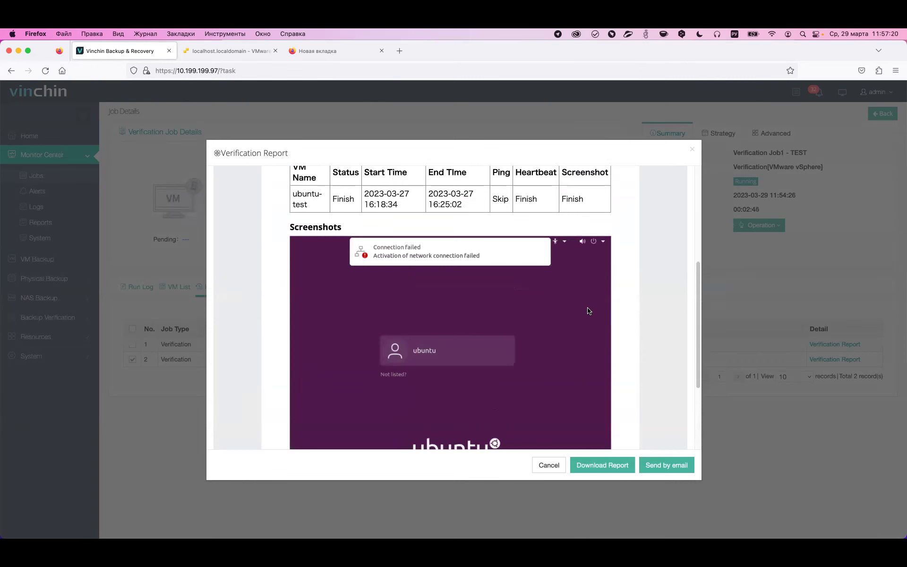
scroll(589, 310, "up", 4)
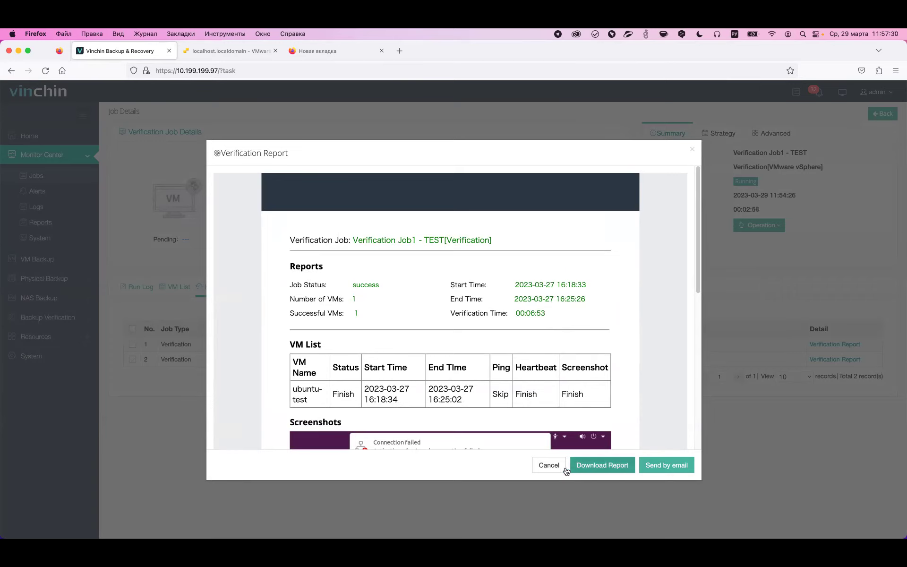
left_click(549, 465)
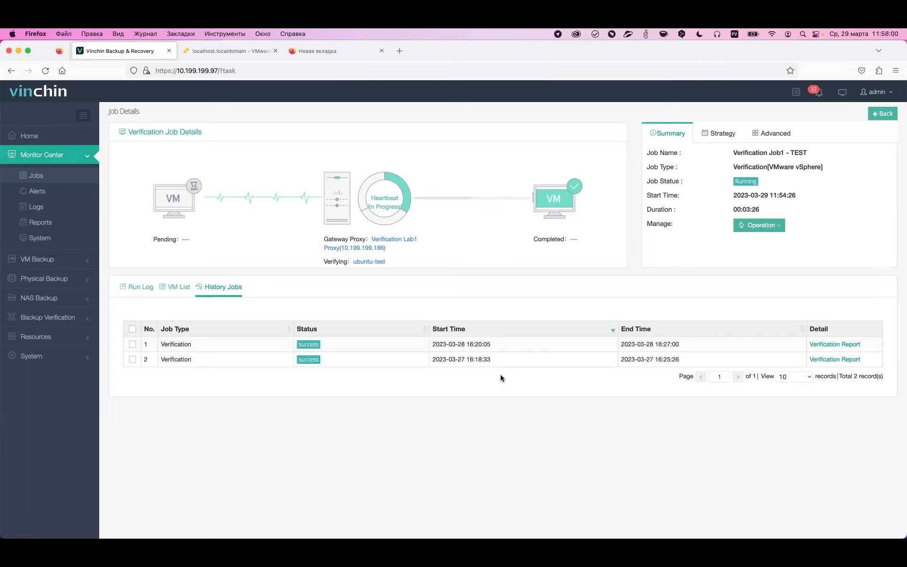
Review the running verification job's run log, strategy and summary, and recheck the verification report in its job history.
left_click(140, 289)
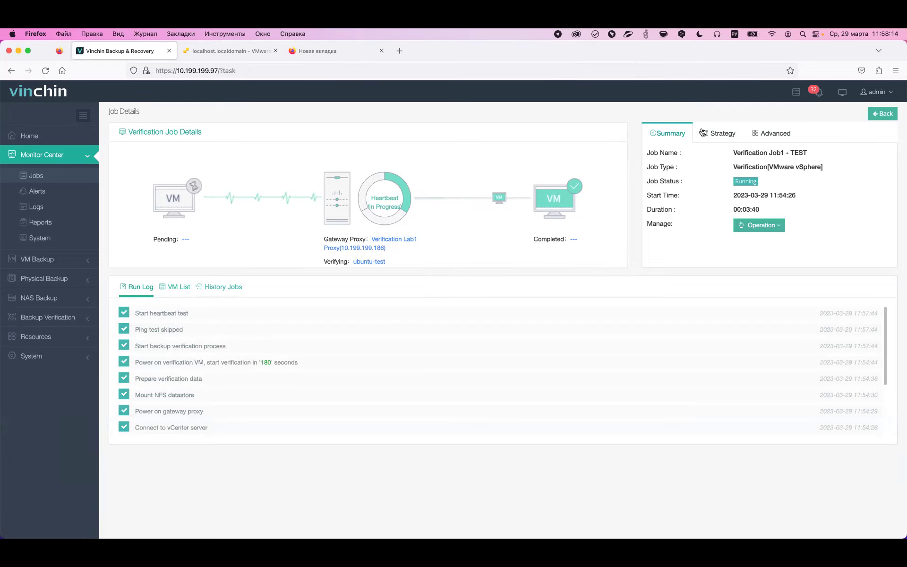
left_click(721, 135)
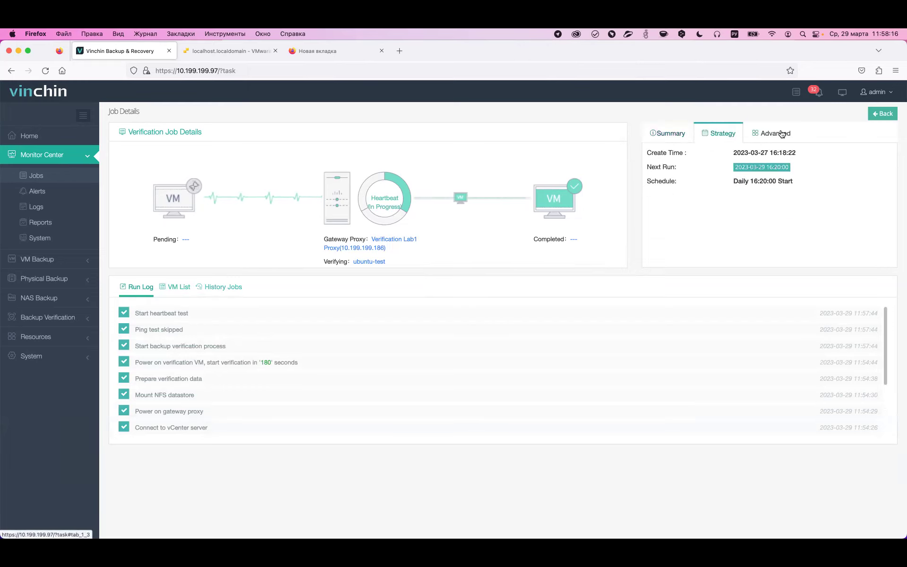
left_click(674, 134)
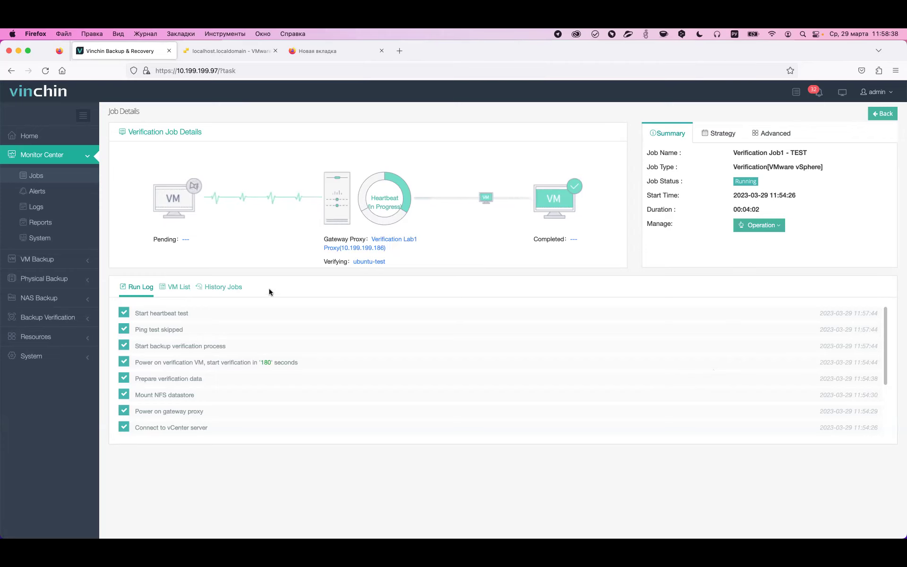
left_click(222, 286)
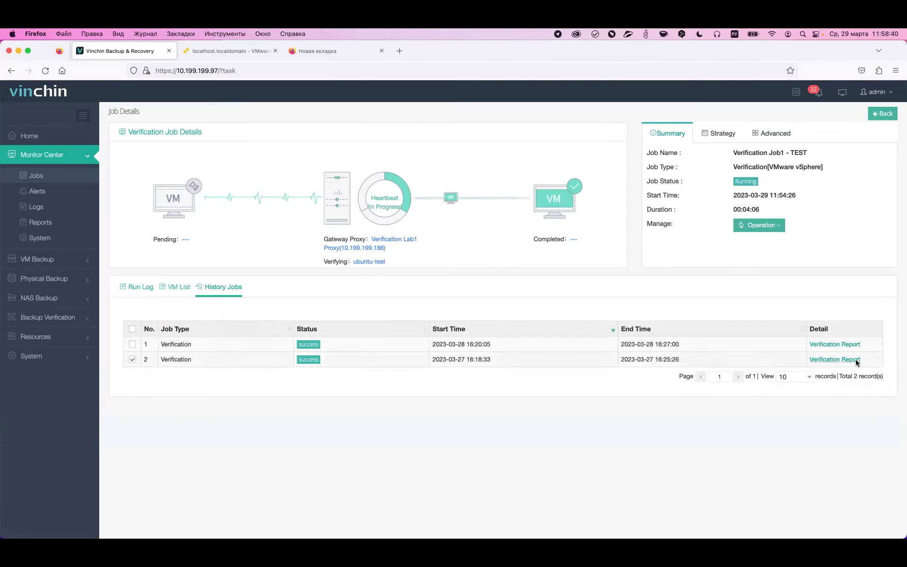
left_click(857, 360)
left_click(692, 151)
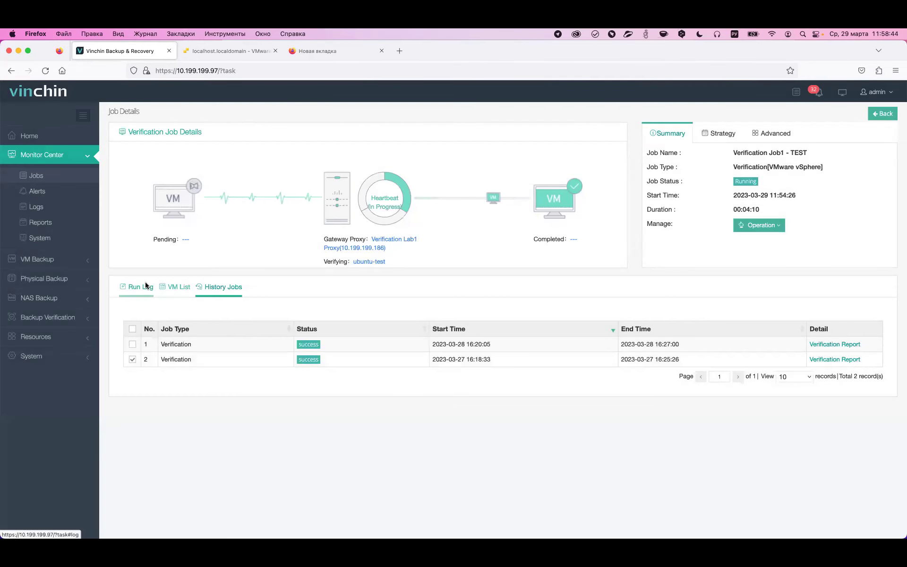
left_click(148, 285)
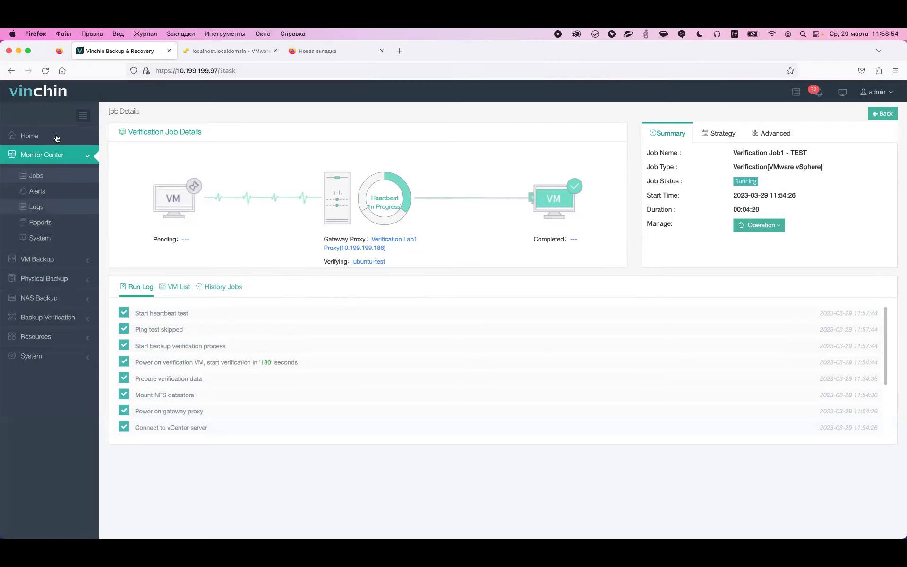
Examine the agents under Resources, including the agent groups, the group operations and the options available for the centos-7 agent.
left_click(88, 157)
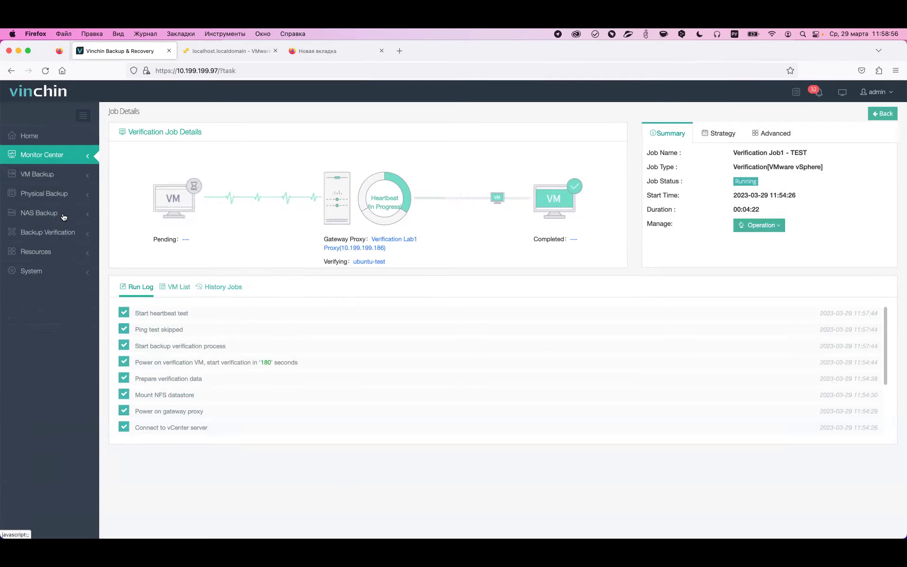
left_click(62, 254)
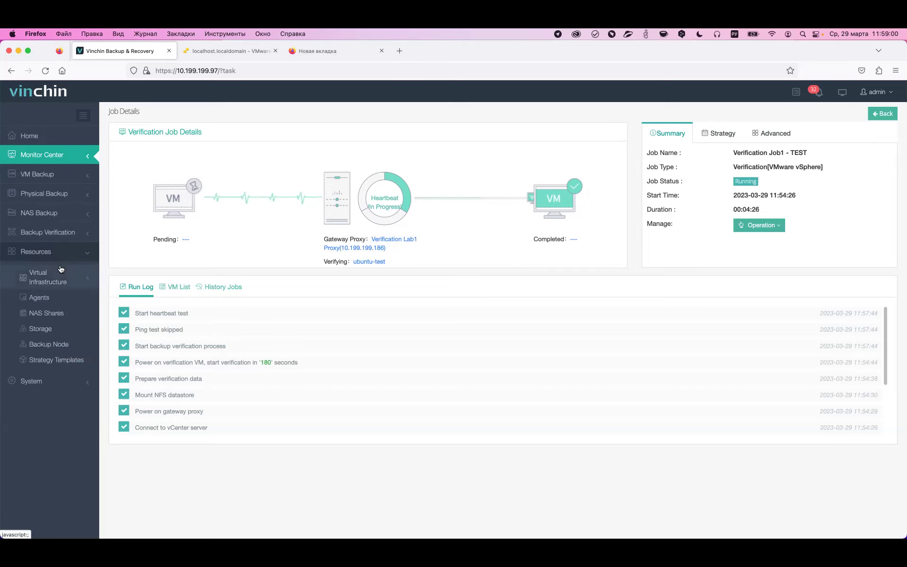
left_click(46, 299)
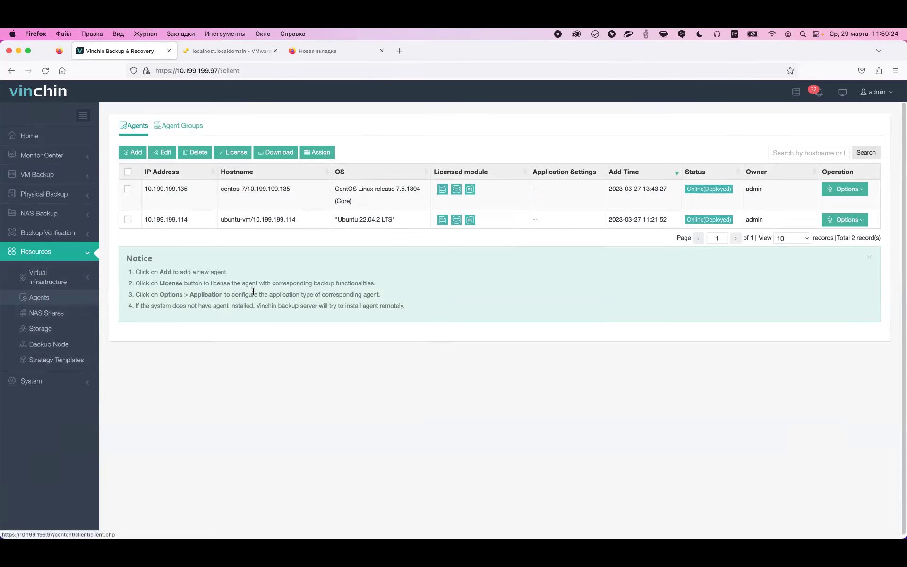
left_click(185, 125)
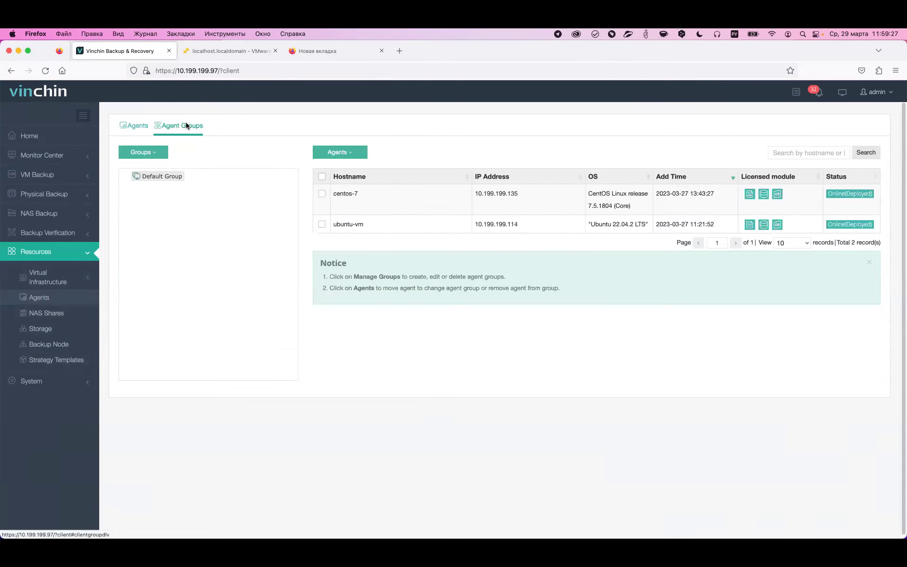
left_click(144, 152)
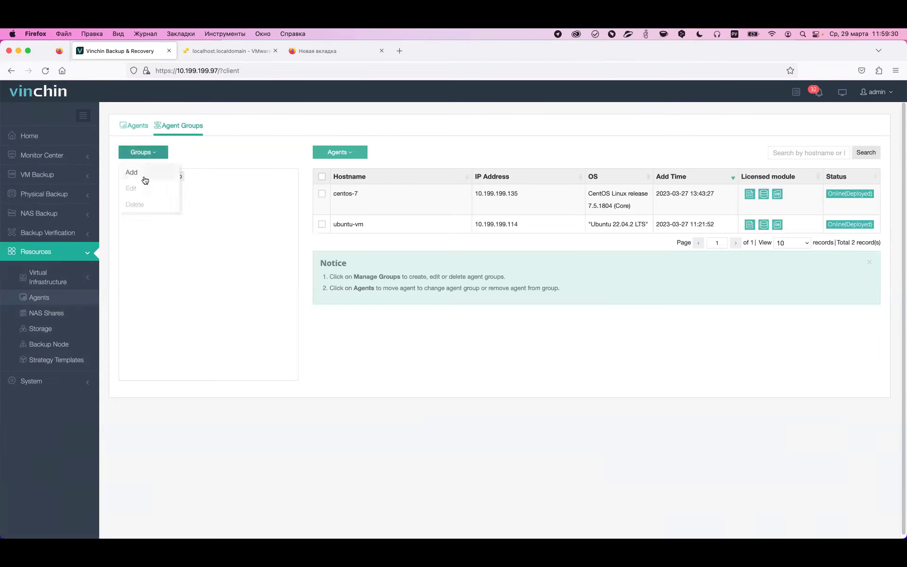
left_click(157, 134)
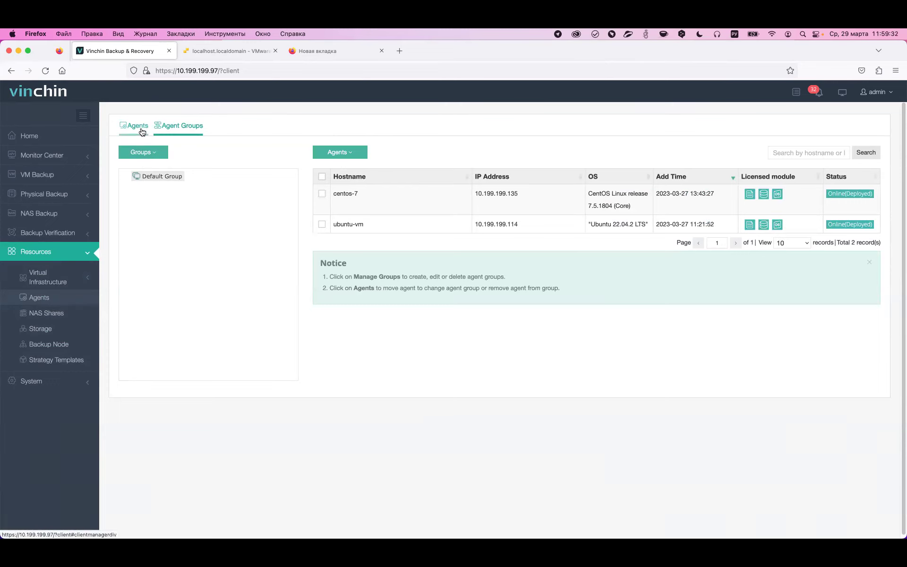
left_click(137, 128)
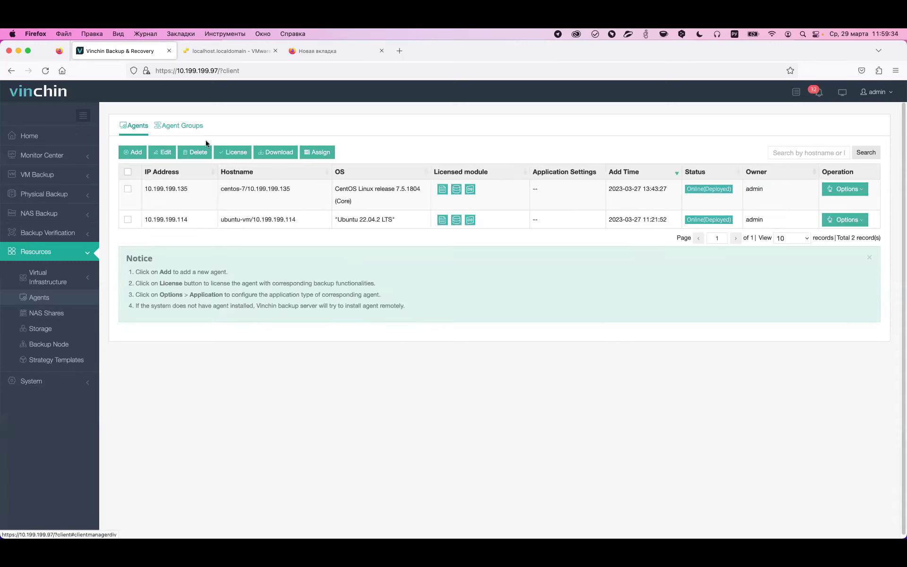
left_click(832, 189)
left_click(709, 201)
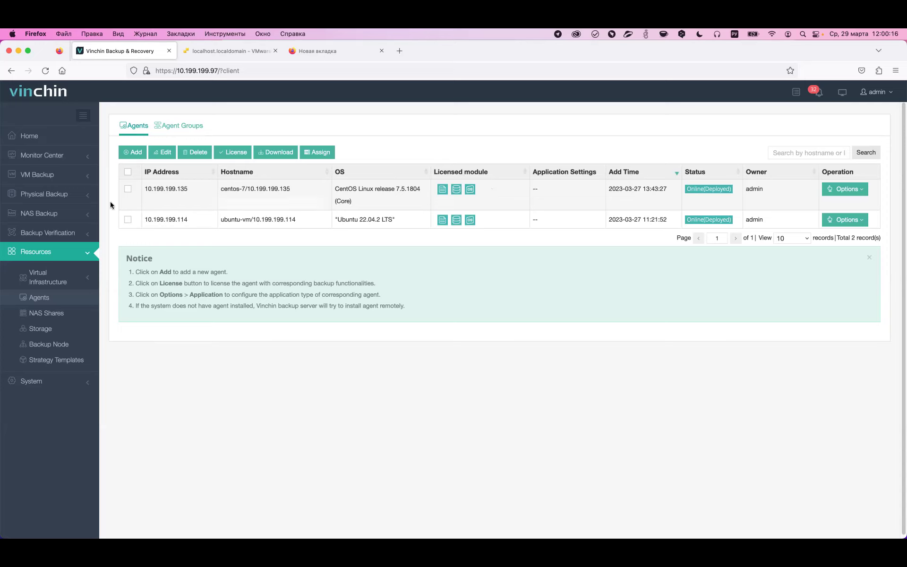
Open Server Backup Job 1 - Centos-7 from the current jobs and review its run log, server list and job history.
left_click(75, 196)
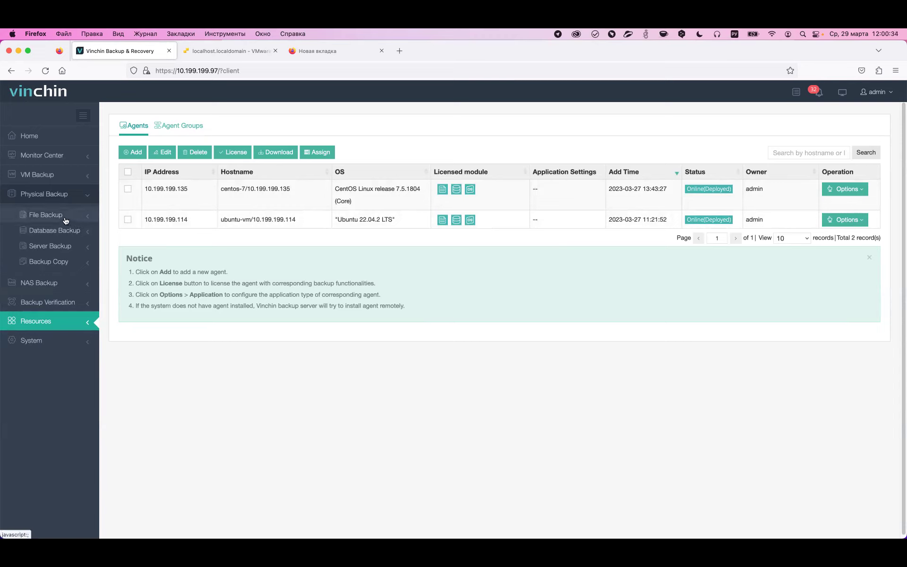
left_click(65, 159)
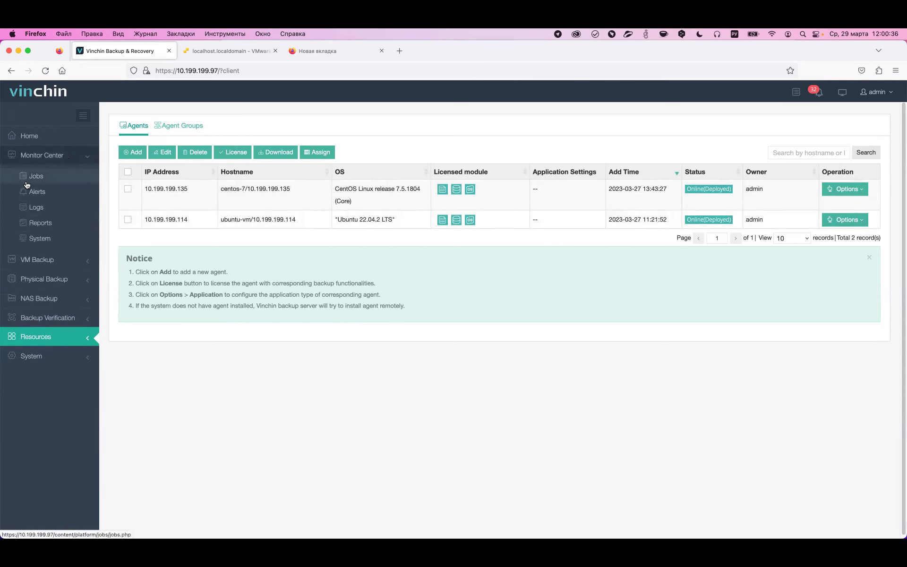
left_click(37, 176)
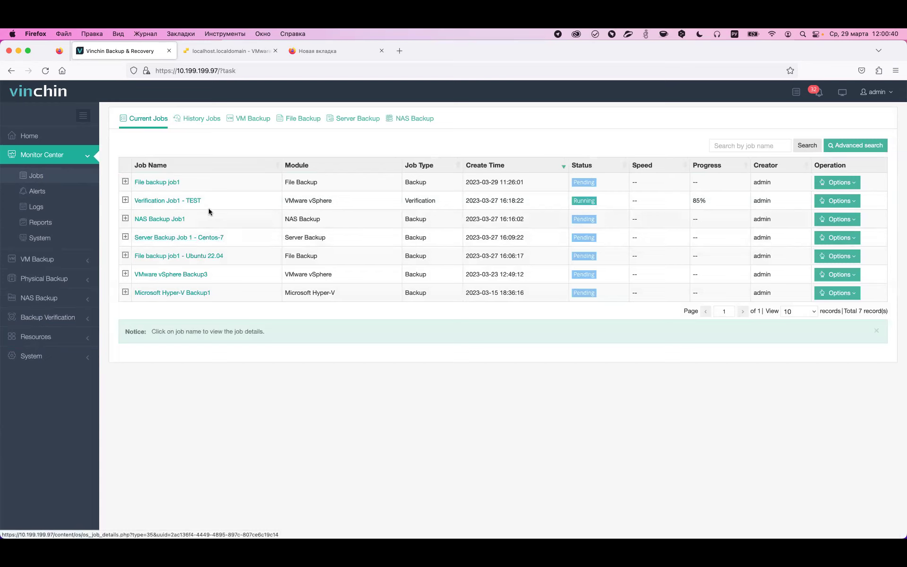
left_click(205, 240)
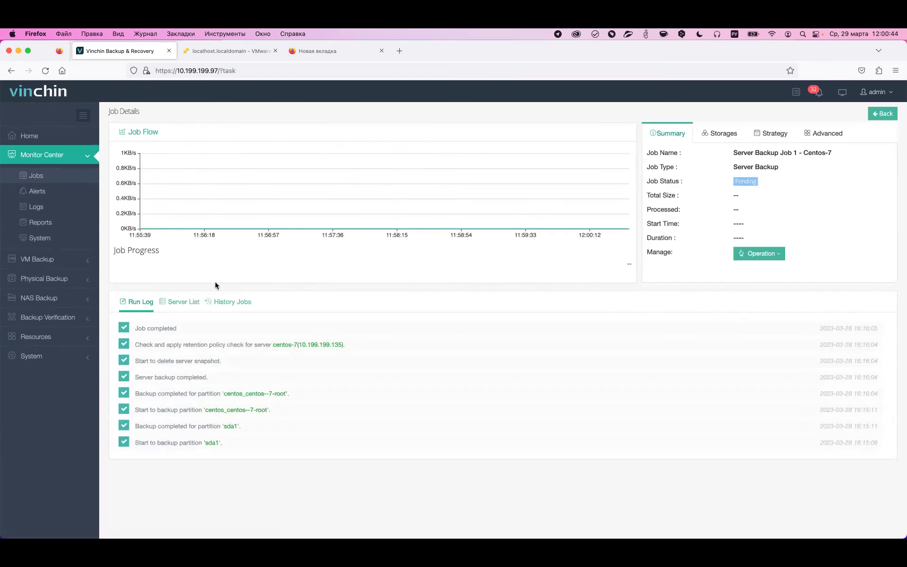
left_click(171, 302)
left_click(144, 305)
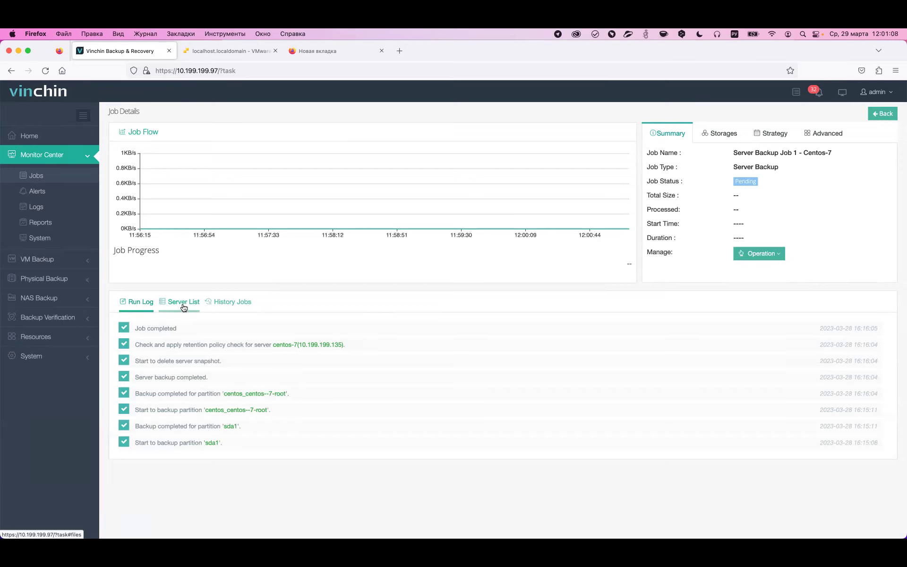
left_click(238, 303)
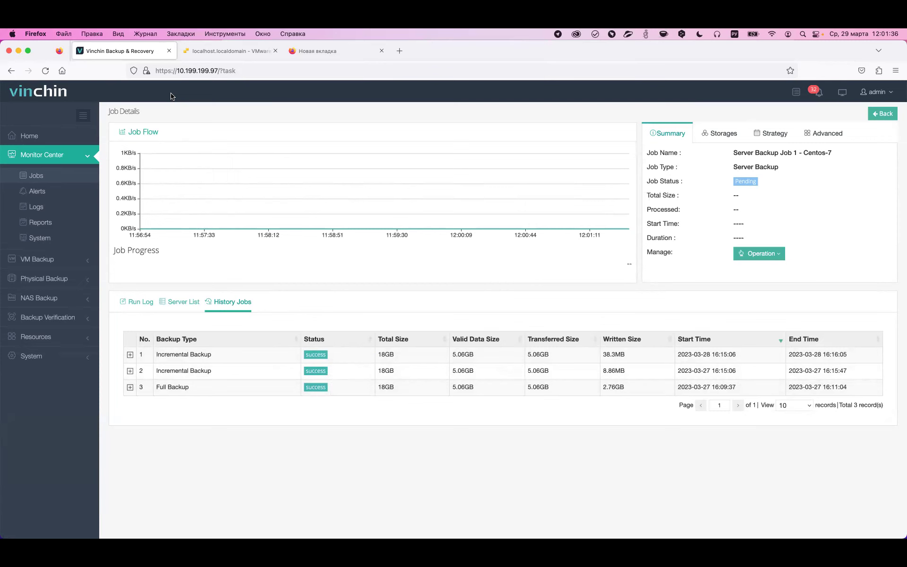
Switch to VMware ESXi, open the centos-7-test console, list the Desktop folder's files with ls, and close the console.
left_click(196, 55)
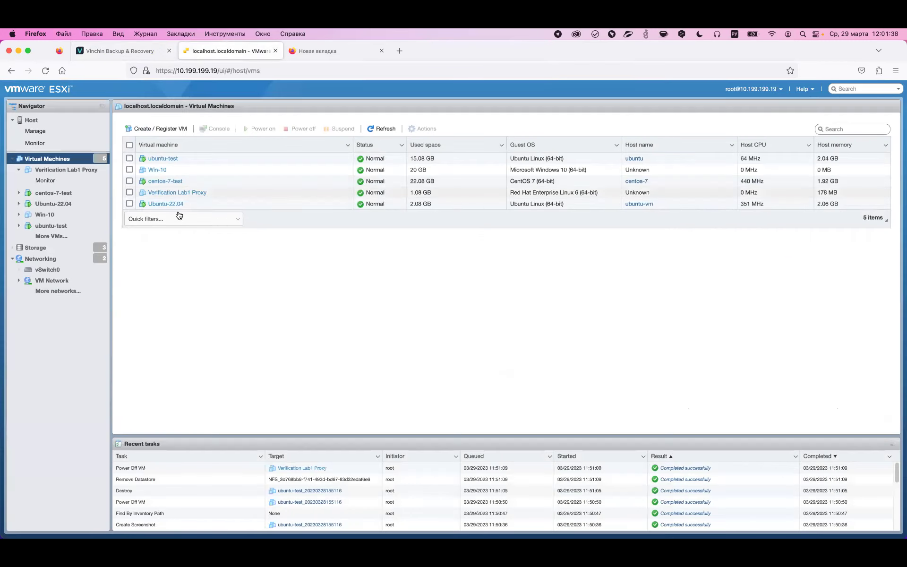
left_click(173, 181)
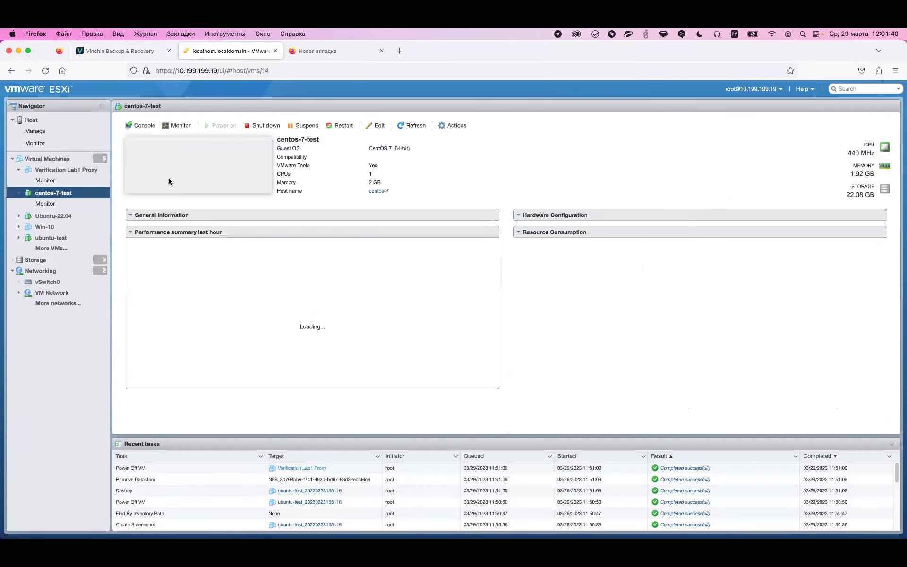
left_click(186, 195)
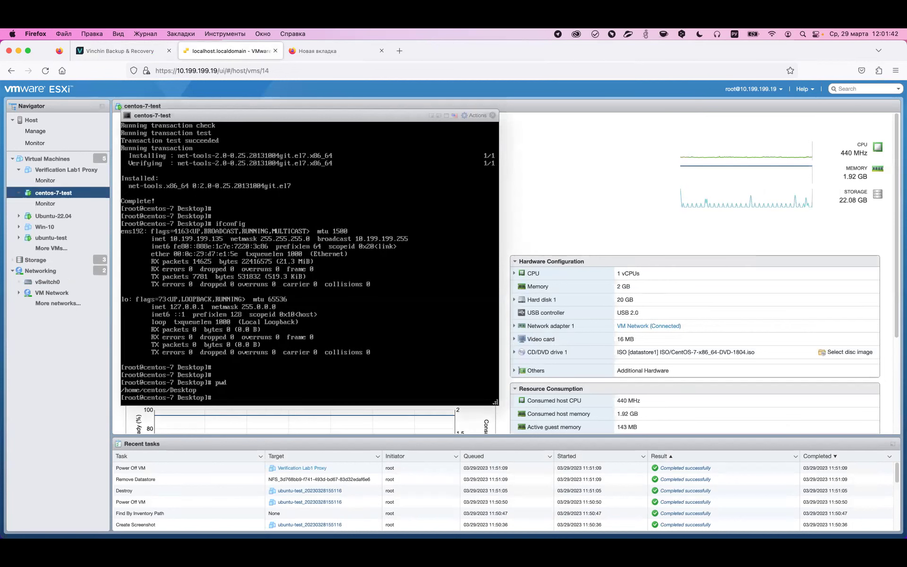
key("Return")
key("Return")
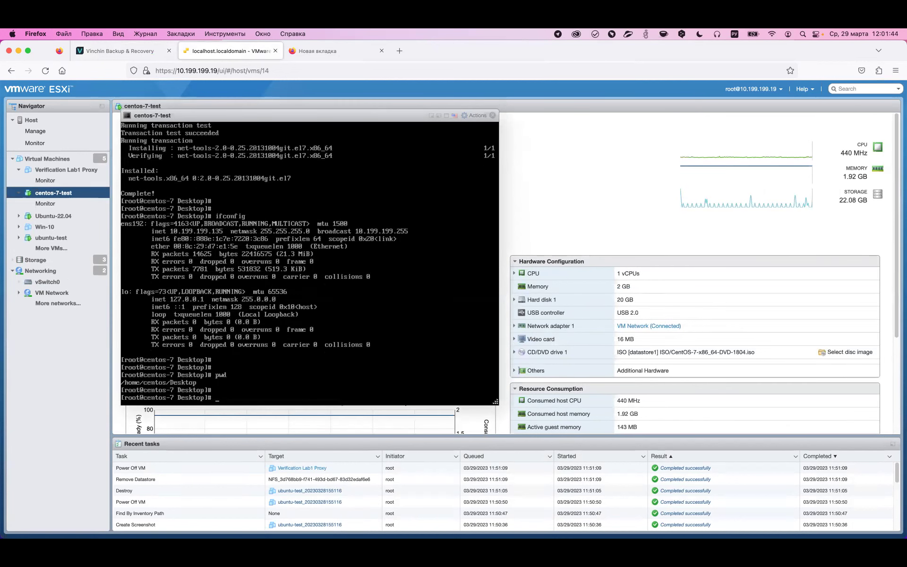
type("ls")
key("Return")
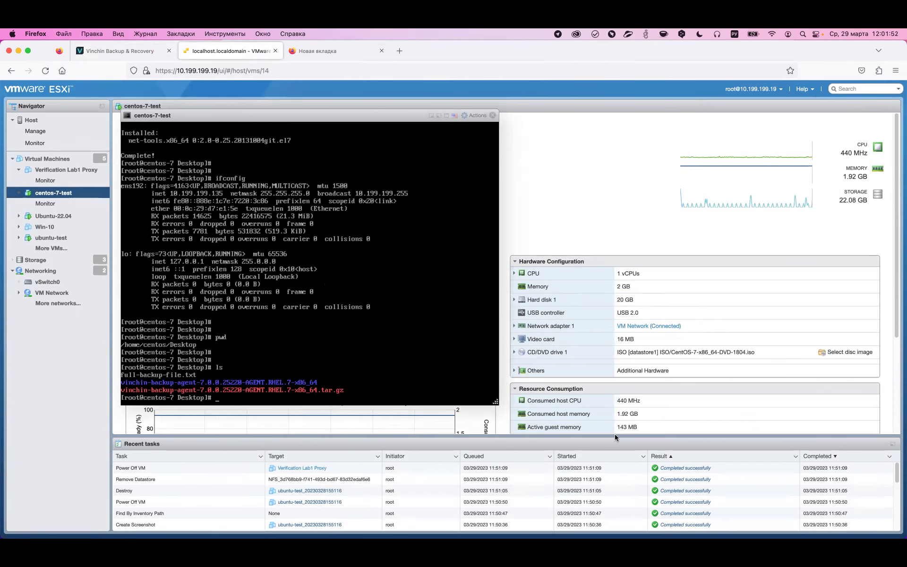
left_click(493, 116)
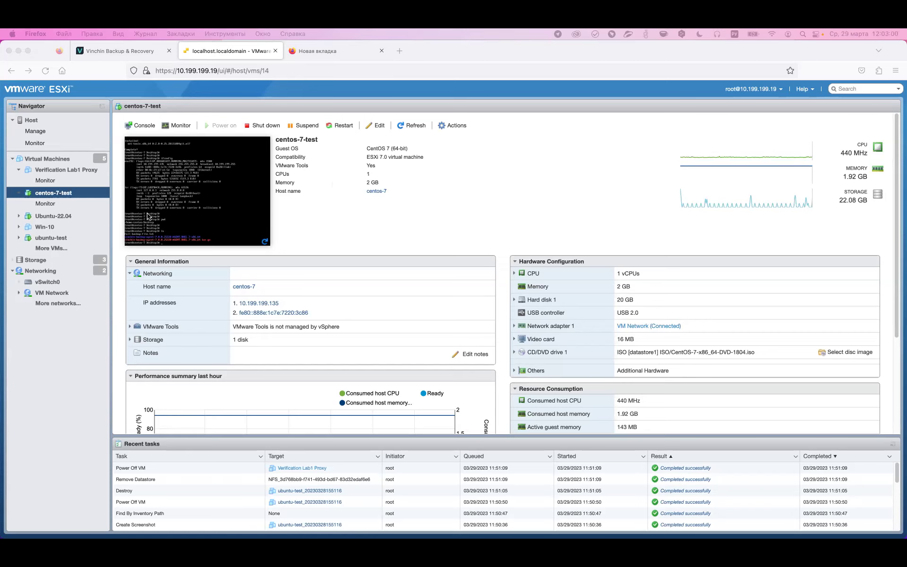
Start creating a new virtual machine from the Virtual Machines list and name it CentOS-RECOVER_PHYS.
left_click(53, 161)
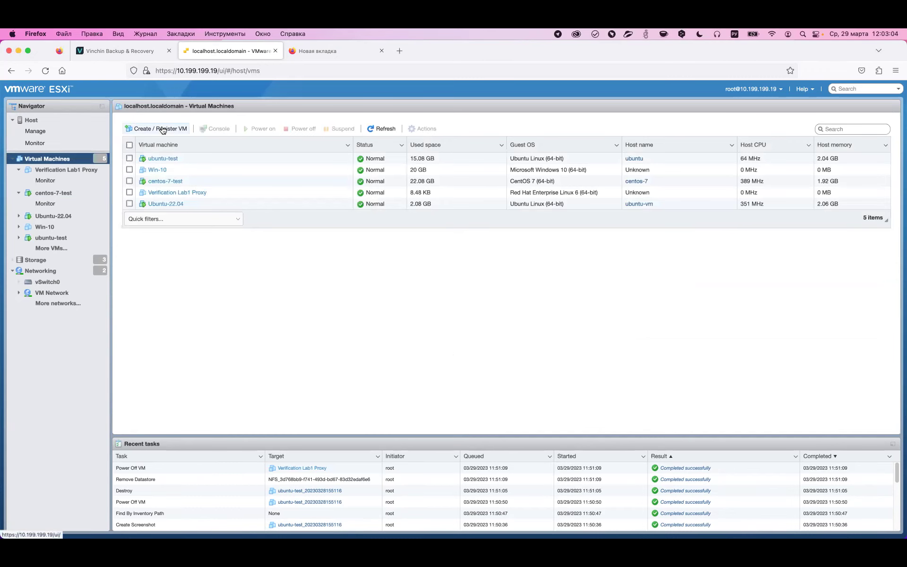
left_click(163, 129)
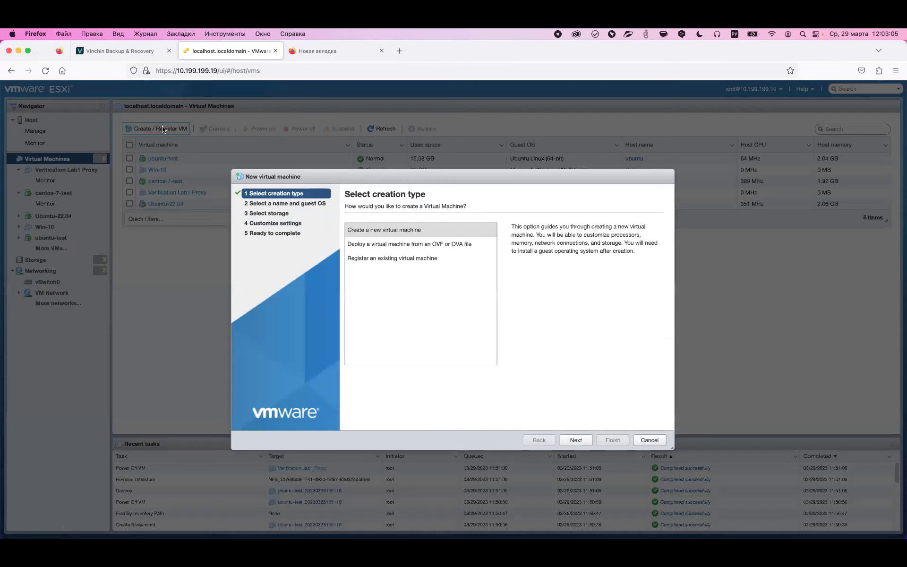
left_click(576, 440)
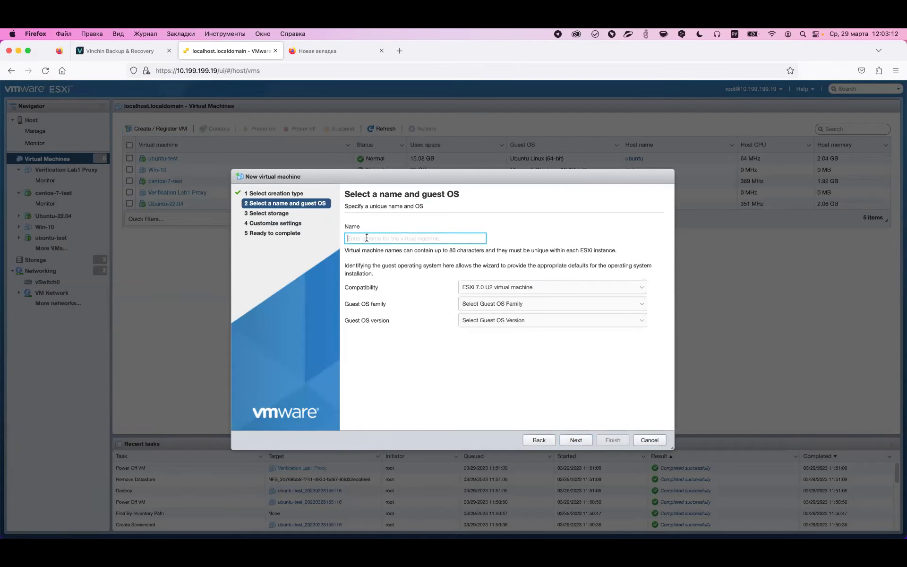
type("Сутещы")
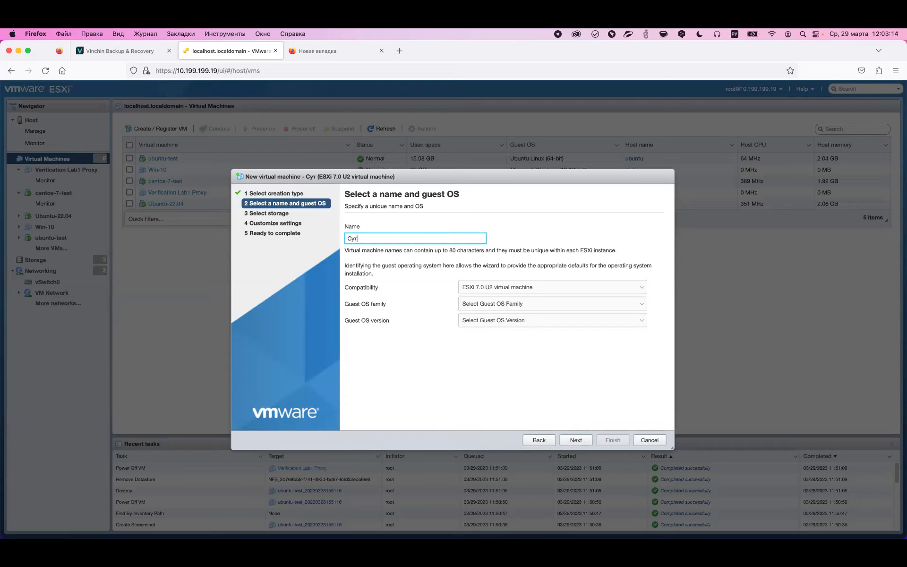
key("BackSpace")
key("BackSpace")
key("BackSpace")
key("BackSpace")
key("BackSpace")
key("BackSpace")
key("ctrl+space")
type("Centos")
key("BackSpace")
key("BackSpace")
type("OS-RECOVE")
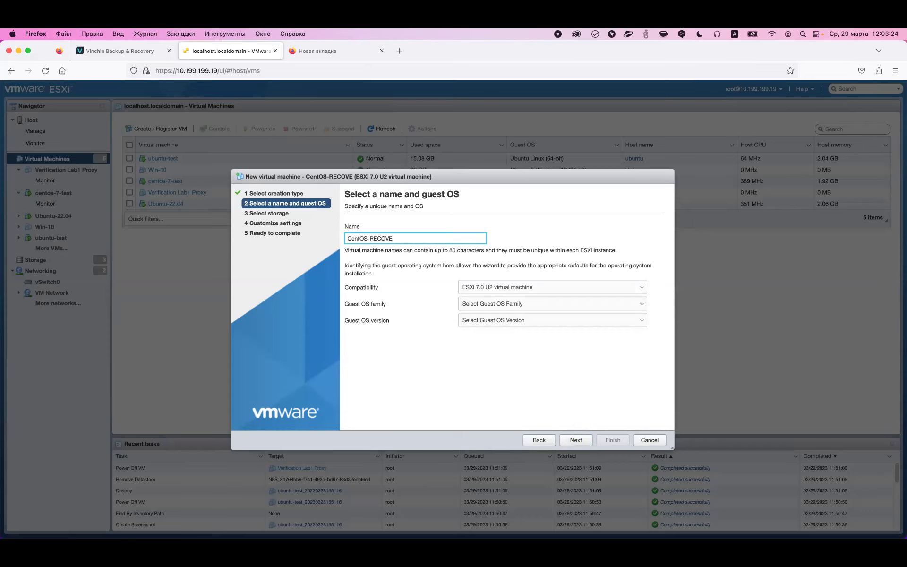
type("R_PHYS")
Set the new machine's compatibility to ESXi 7.0 virtual machine and its guest OS family to Linux.
left_click(626, 286)
left_click(591, 264)
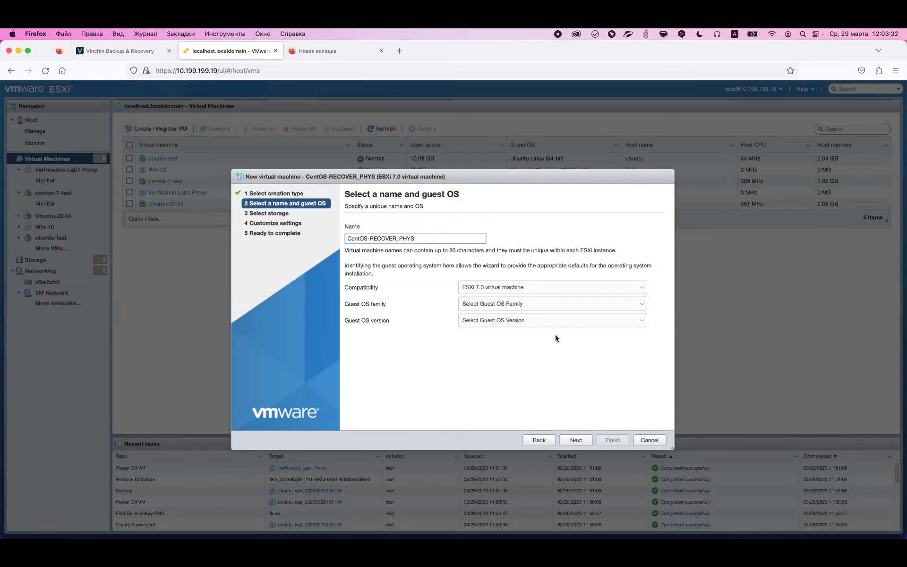
left_click(547, 308)
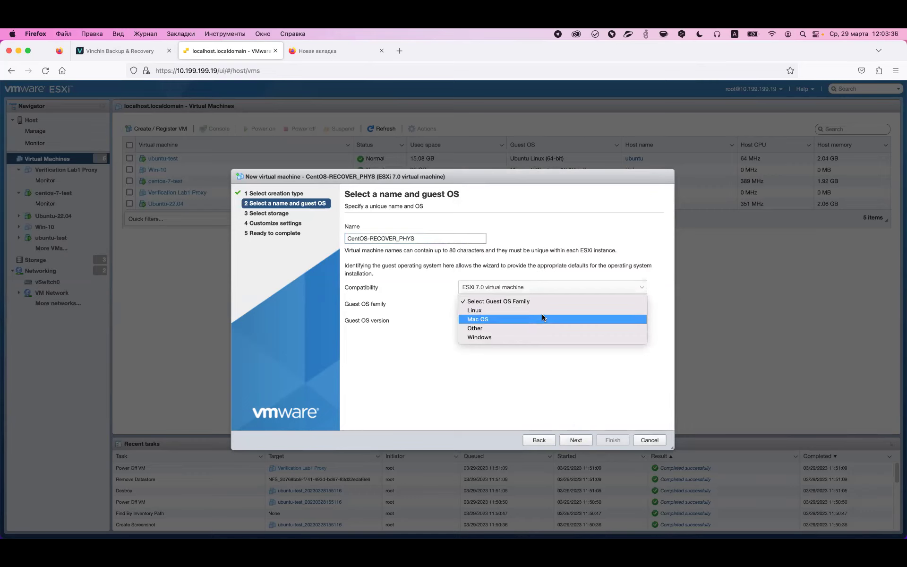
left_click(543, 304)
left_click(542, 305)
left_click(542, 313)
left_click(543, 306)
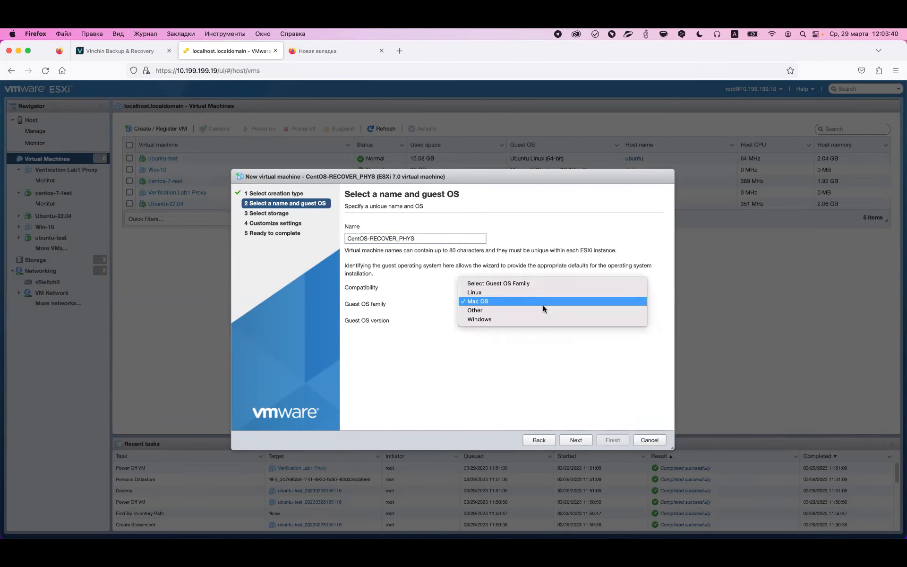
left_click(544, 294)
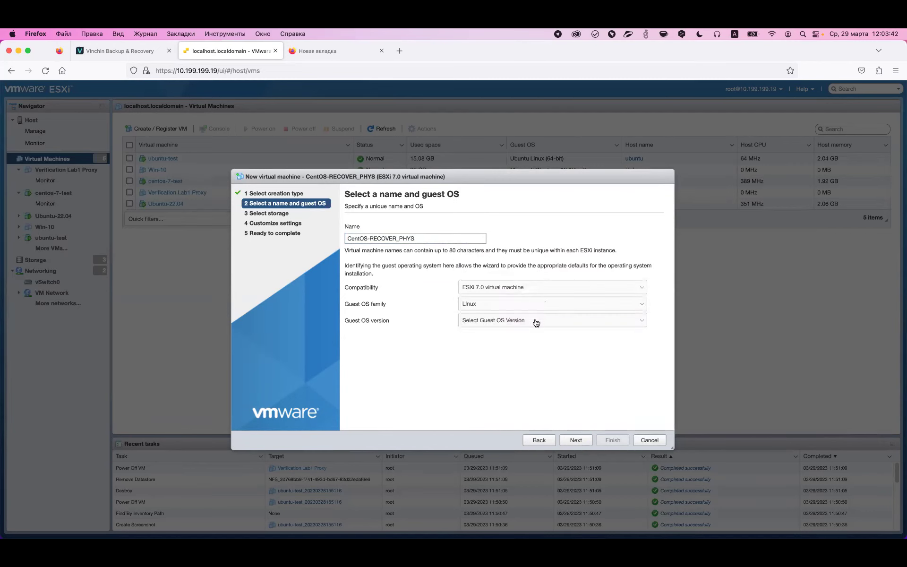
Choose CentOS 7 (64-bit) as the guest OS version.
left_click(536, 322)
scroll(576, 418, "down", 10)
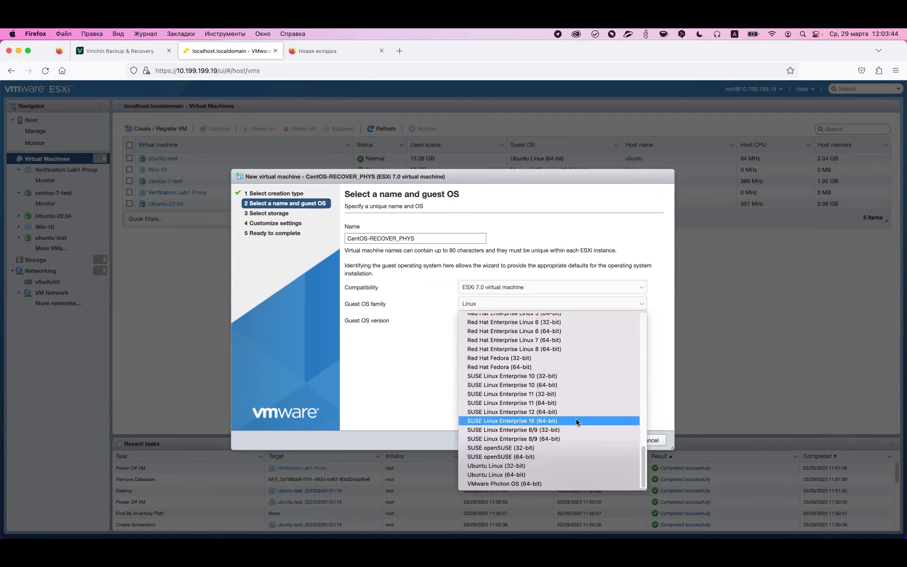
scroll(576, 421, "up", 3)
scroll(576, 421, "down", 3)
scroll(575, 421, "up", 8)
scroll(574, 416, "down", 5)
scroll(574, 417, "up", 5)
scroll(574, 417, "up", 10)
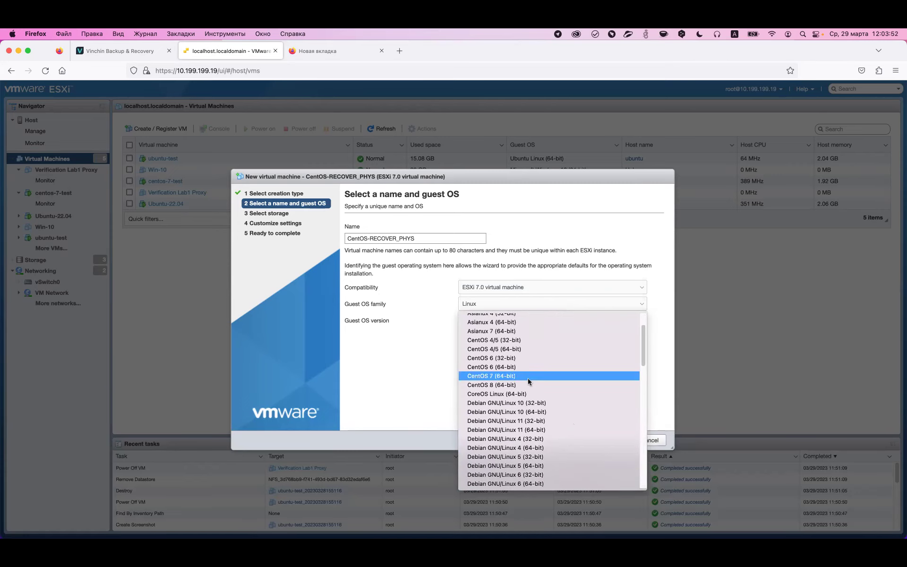
left_click(528, 376)
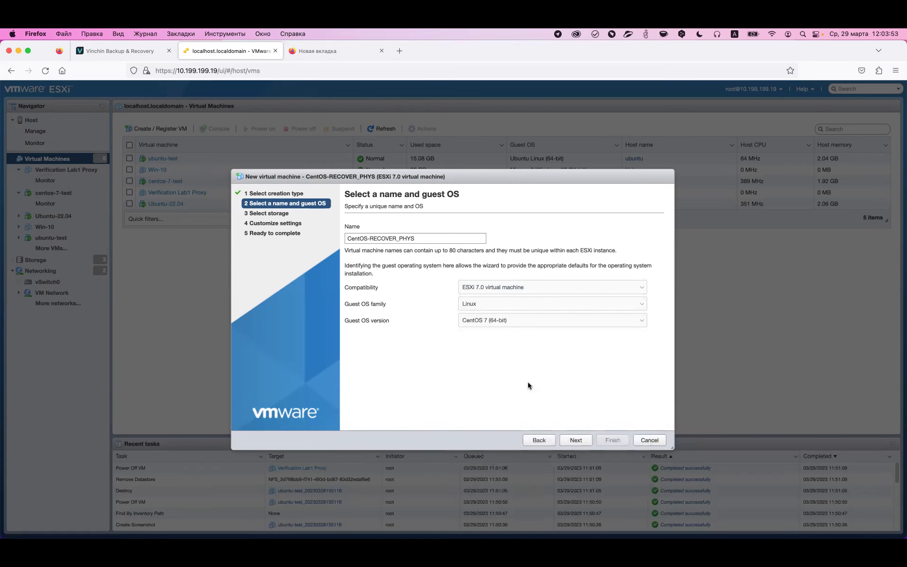
Select datastore2 as the storage for the new virtual machine and continue to the hardware settings.
left_click(576, 440)
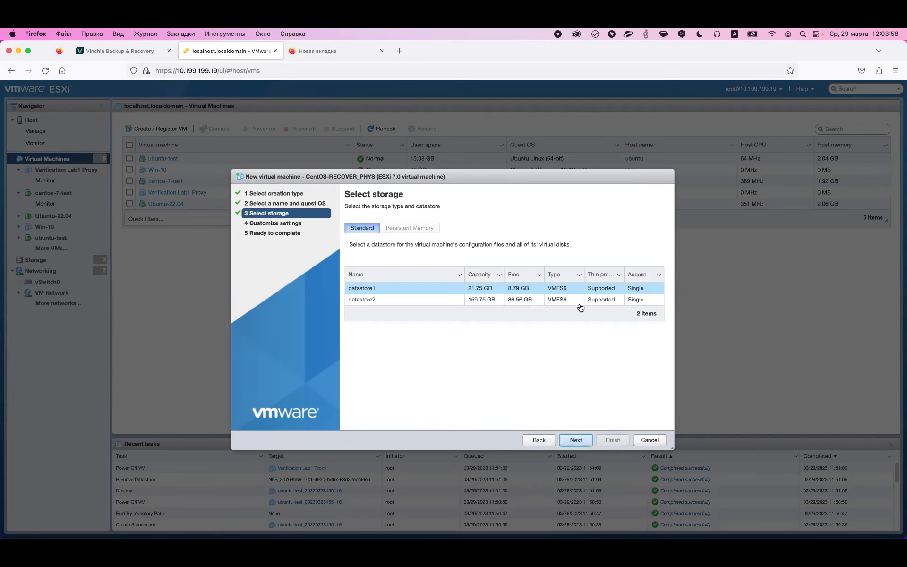
left_click(517, 301)
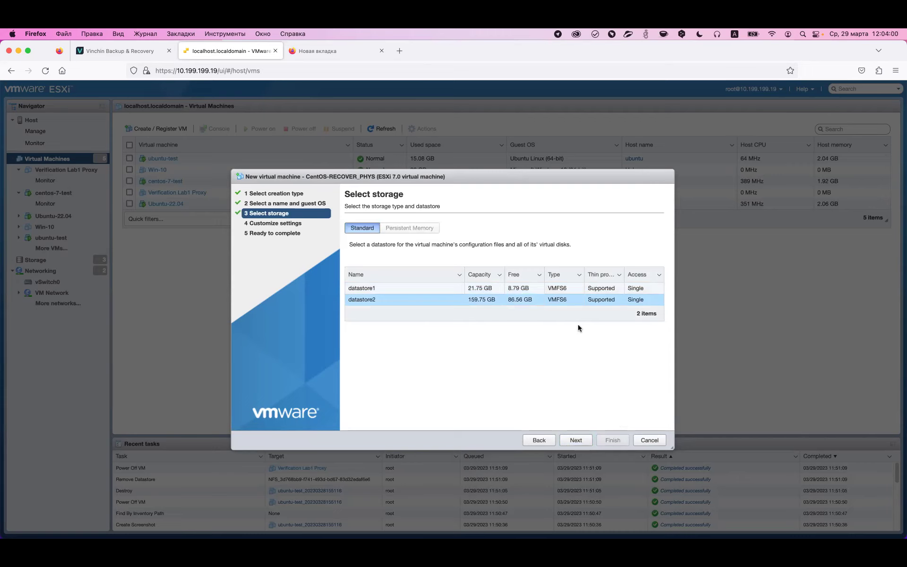
left_click(580, 441)
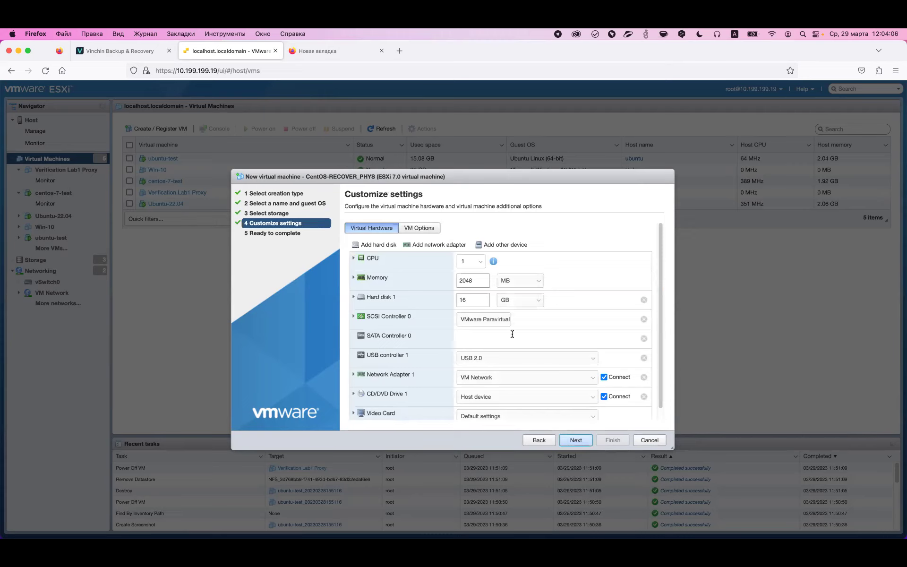
Set Hard disk 1 to 25 GB with thin provisioning.
left_click(354, 297)
left_click(474, 305)
key("BackSpace")
key("BackSpace")
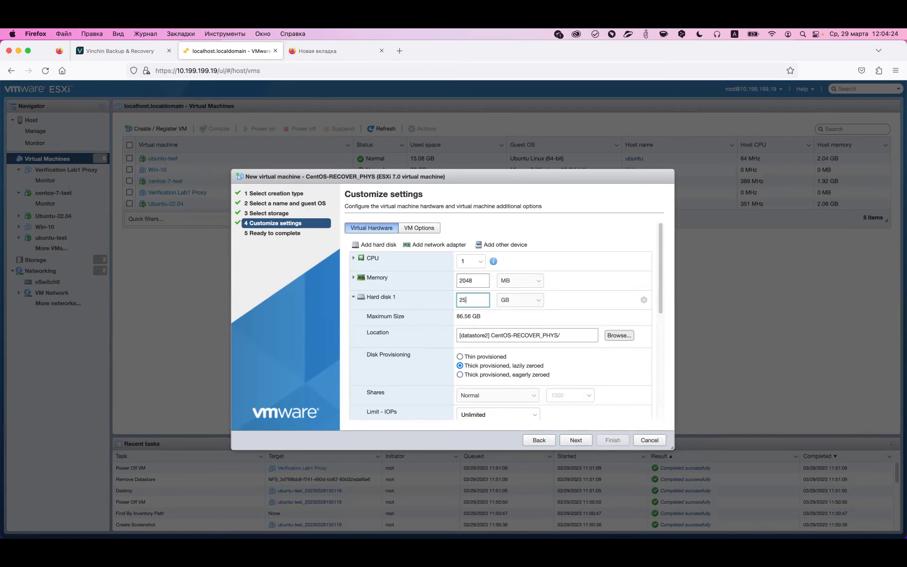
left_click(461, 357)
Attach LiveCD_OS-Recovery_CentOS_7_2023-03-23.iso from the ISO folder of datastore1 to CD/DVD Drive 1 as a datastore ISO file.
scroll(602, 265, "down", 5)
scroll(597, 285, "down", 3)
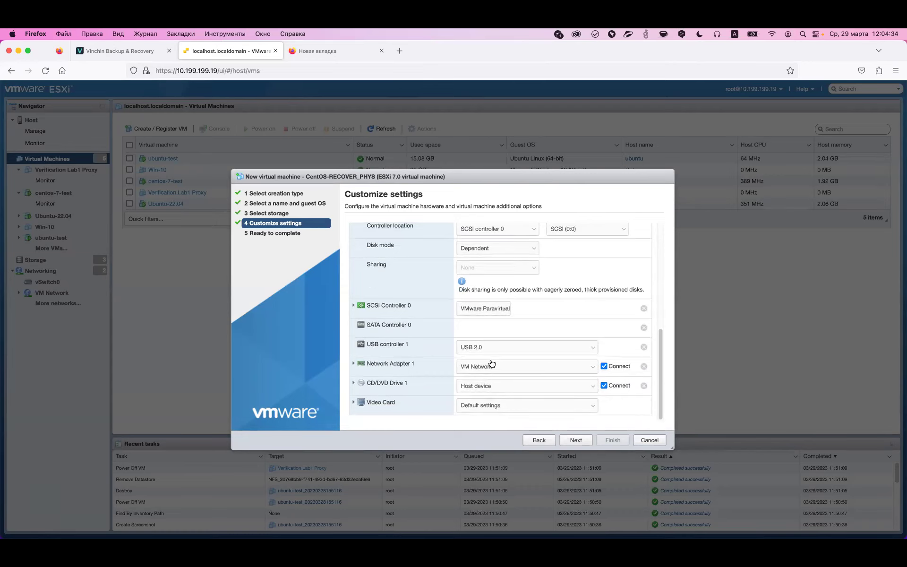
left_click(536, 386)
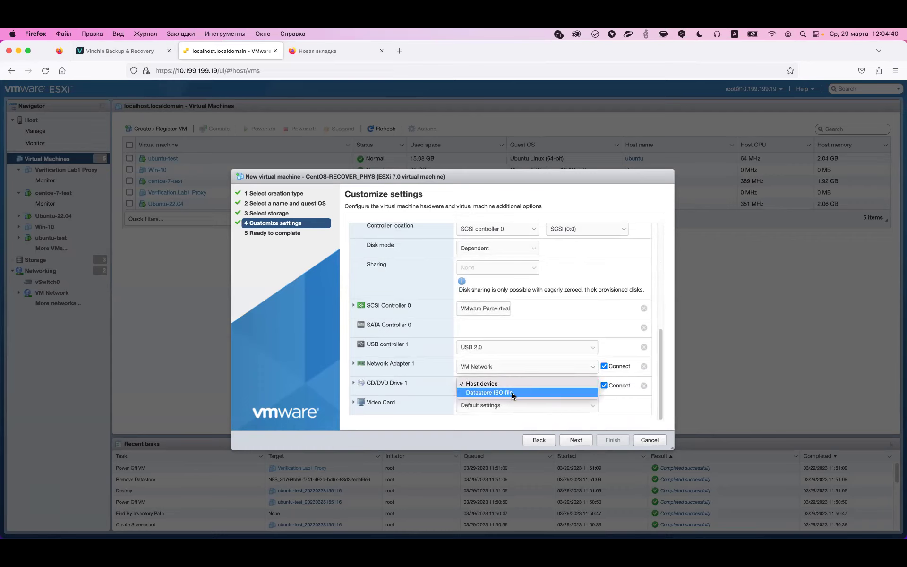
left_click(512, 392)
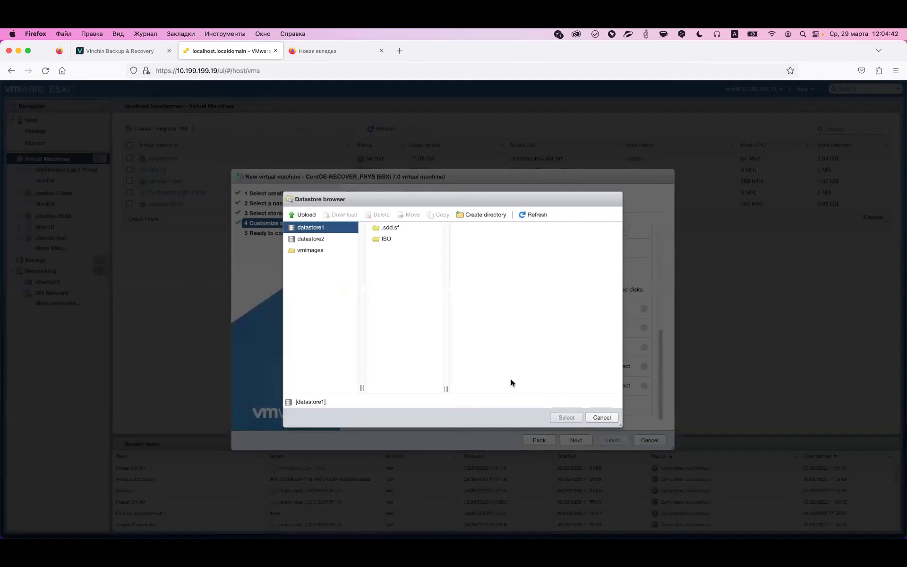
left_click(394, 238)
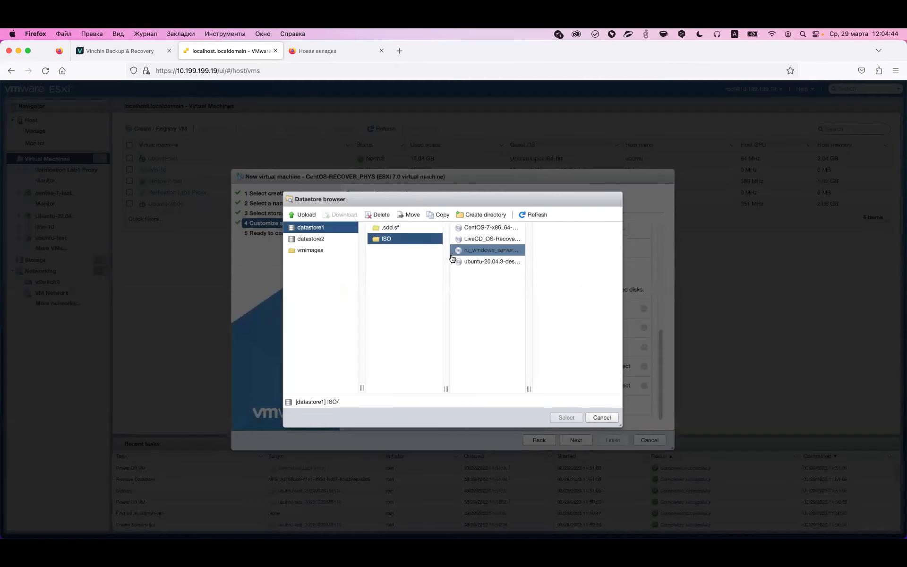
left_click_drag(528, 389, 600, 388)
left_click(492, 261)
left_click(489, 253)
left_click(492, 241)
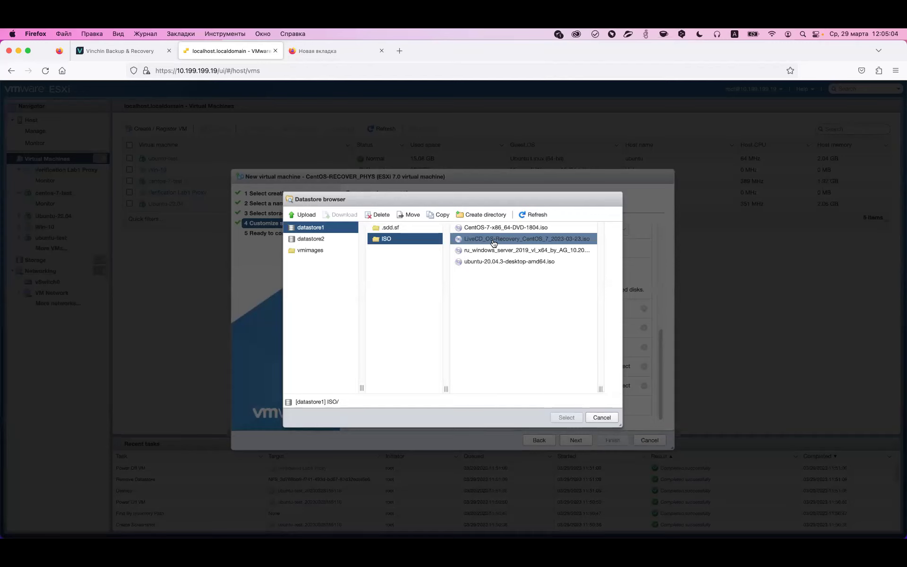
left_click(495, 242)
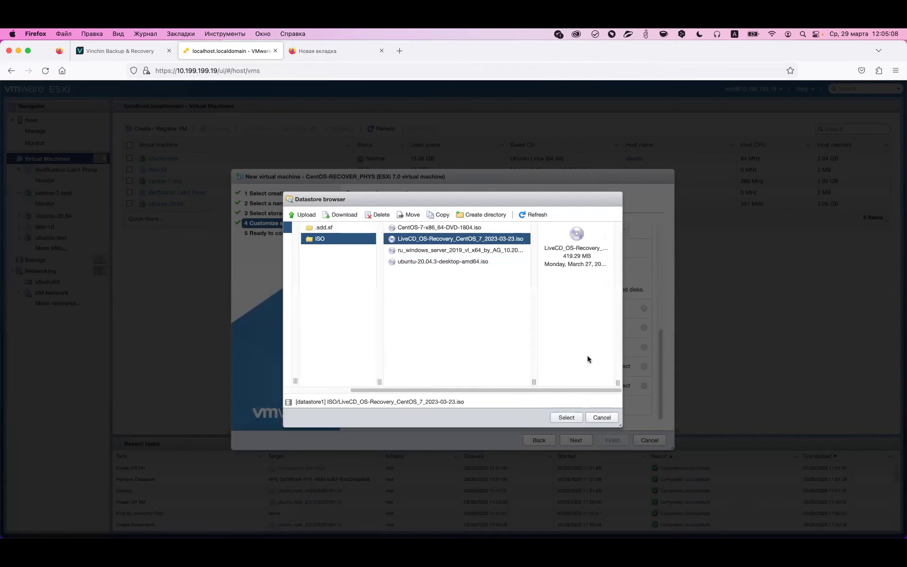
left_click(567, 417)
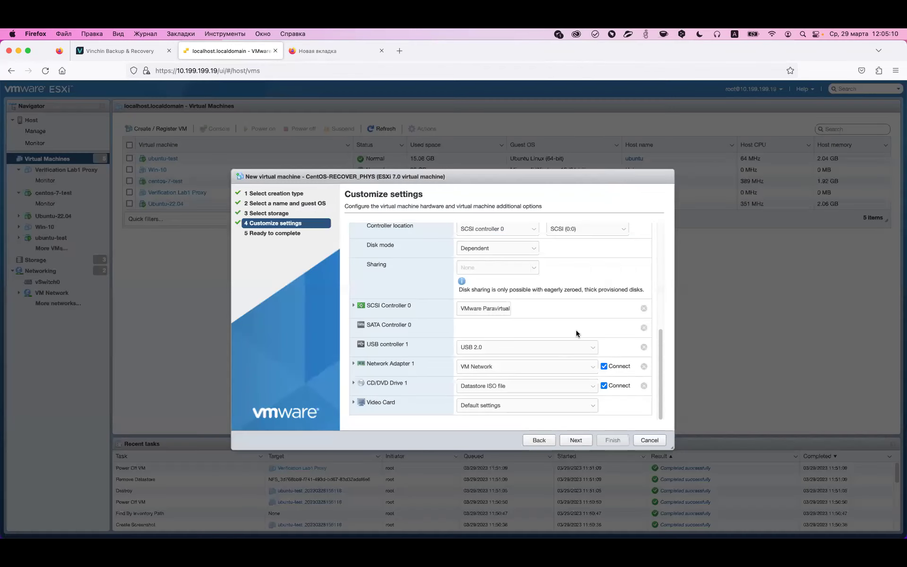
Review the hardware settings and the summary of CentOS-RECOVER_PHYS, and finish creating the virtual machine.
scroll(572, 302, "up", 5)
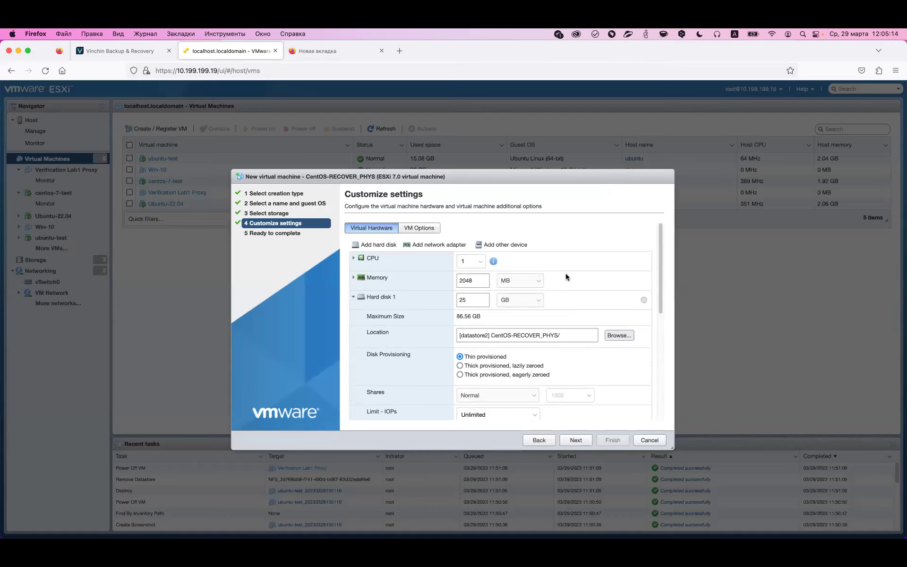
scroll(565, 273, "down", 5)
scroll(568, 276, "down", 2)
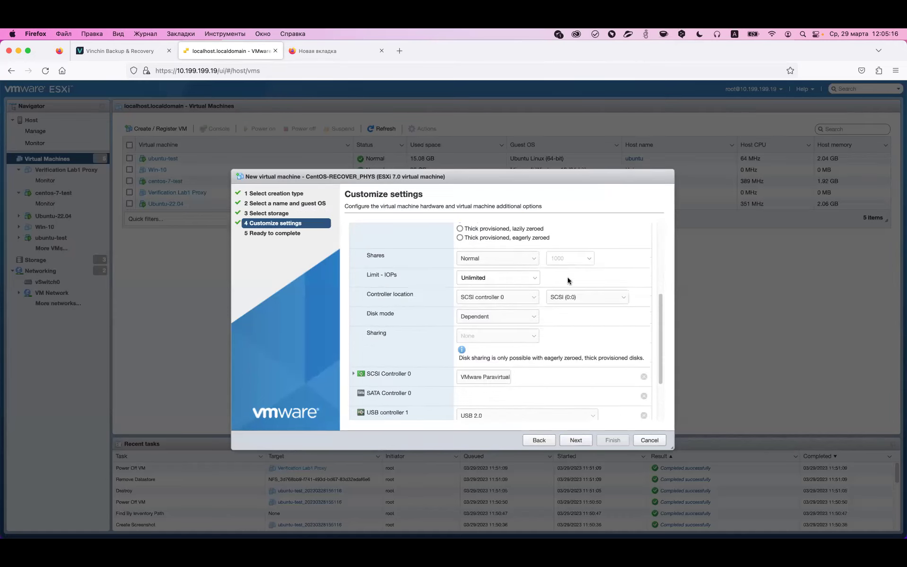
scroll(568, 276, "down", 1)
scroll(569, 279, "down", 2)
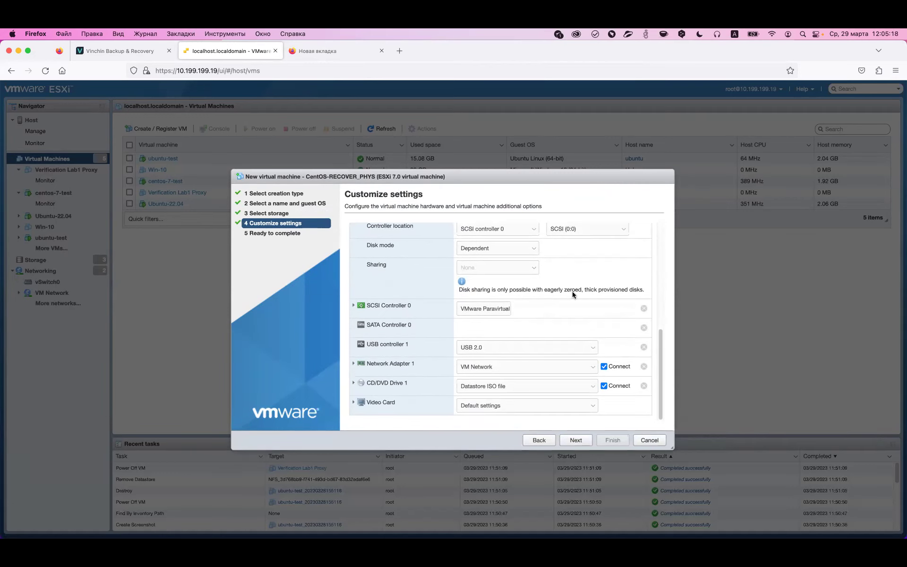
left_click(576, 440)
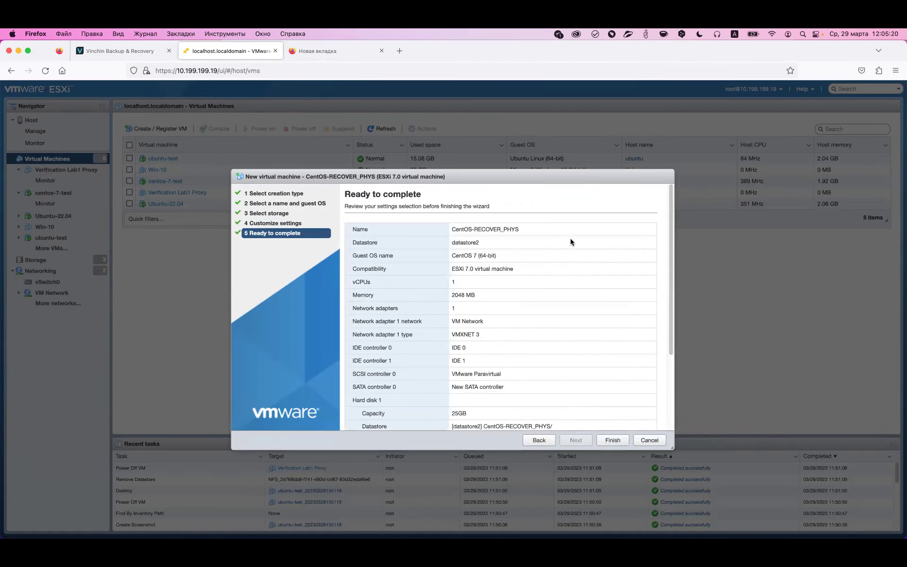
scroll(571, 283, "down", 2)
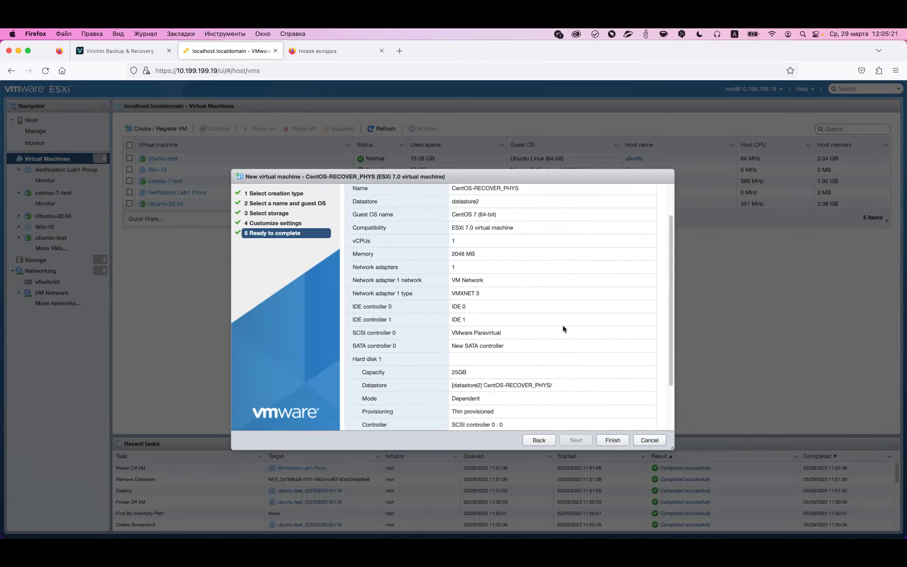
left_click(611, 440)
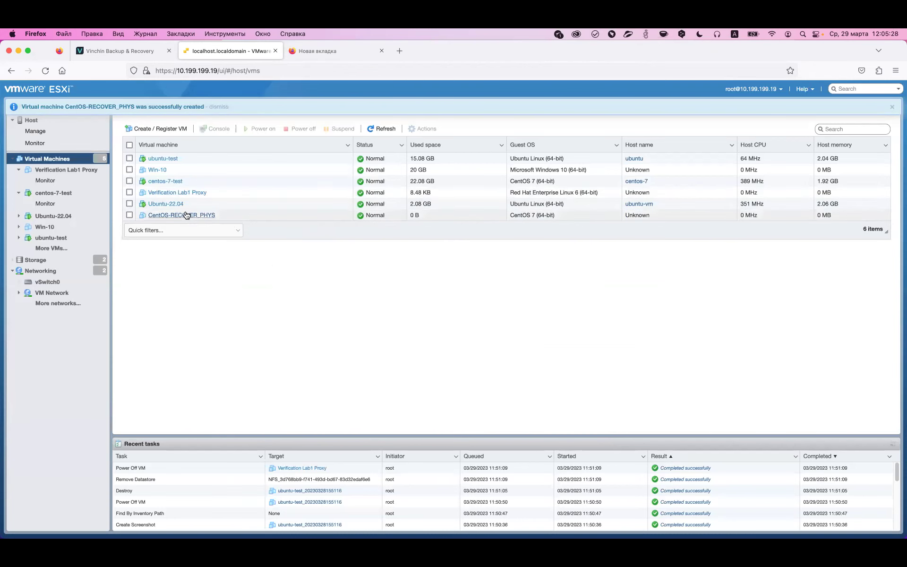
Power on CentOS-RECOVER_PHYS and boot it with the Start LiveCD OS Restore option in its console.
left_click(187, 215)
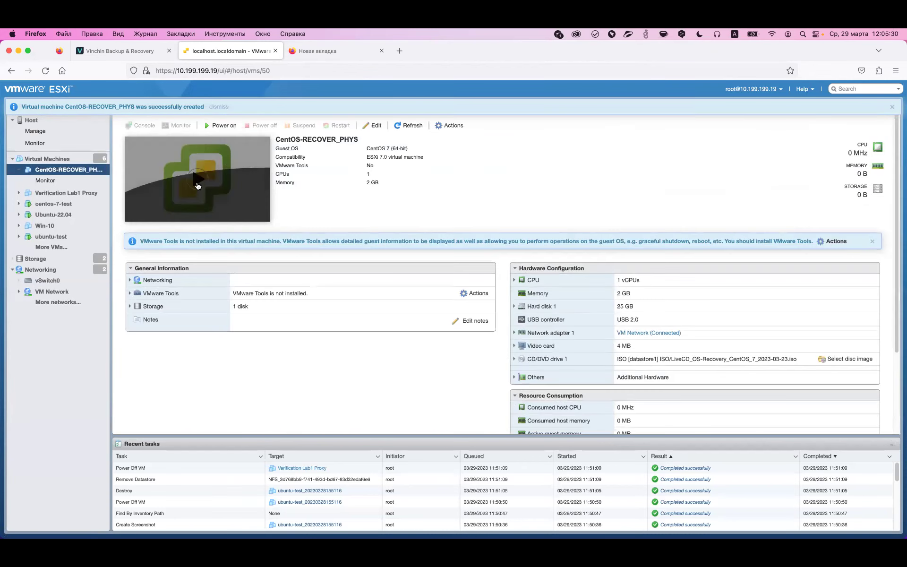
left_click(198, 180)
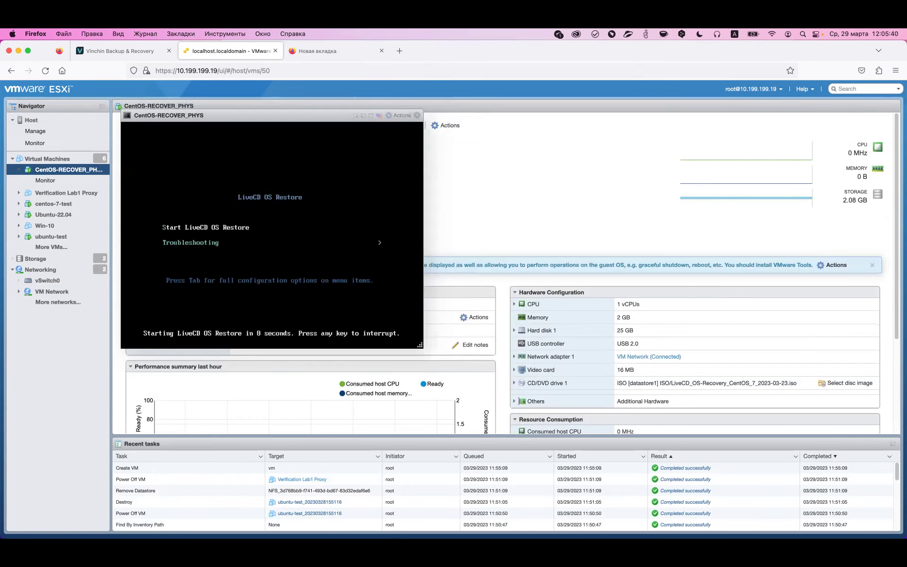
key("Down")
key("Up")
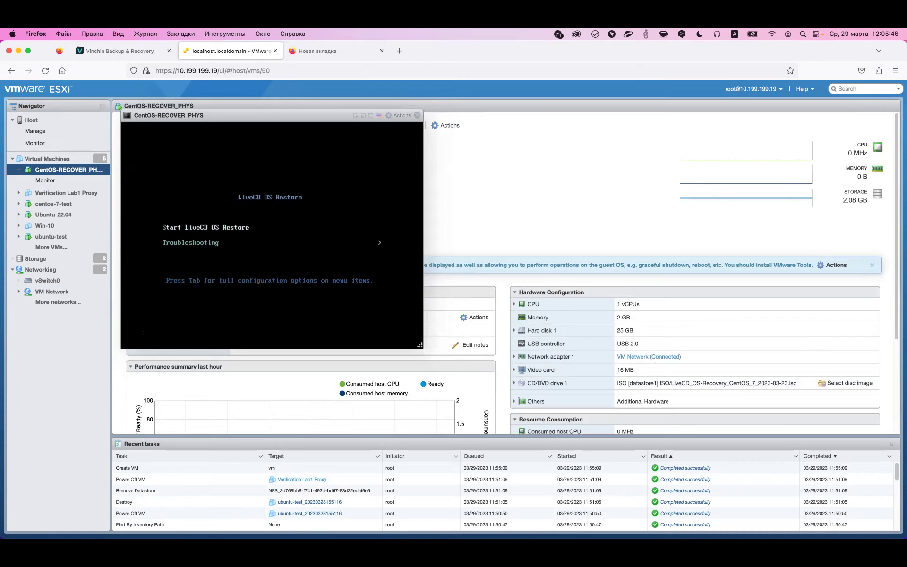
key("Return")
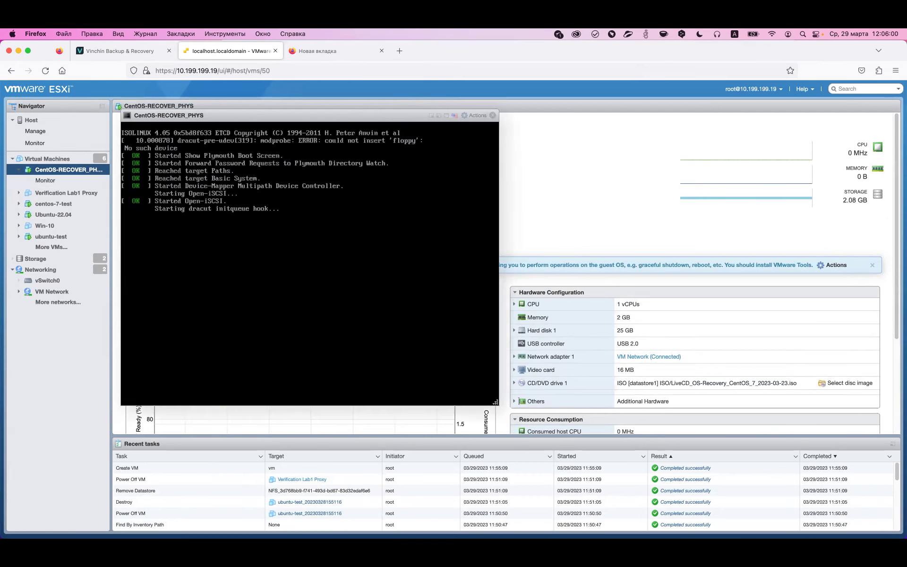
Log in to the CentOS7_LiveCD console as root, entering the account password at the prompt.
key("super+Tab")
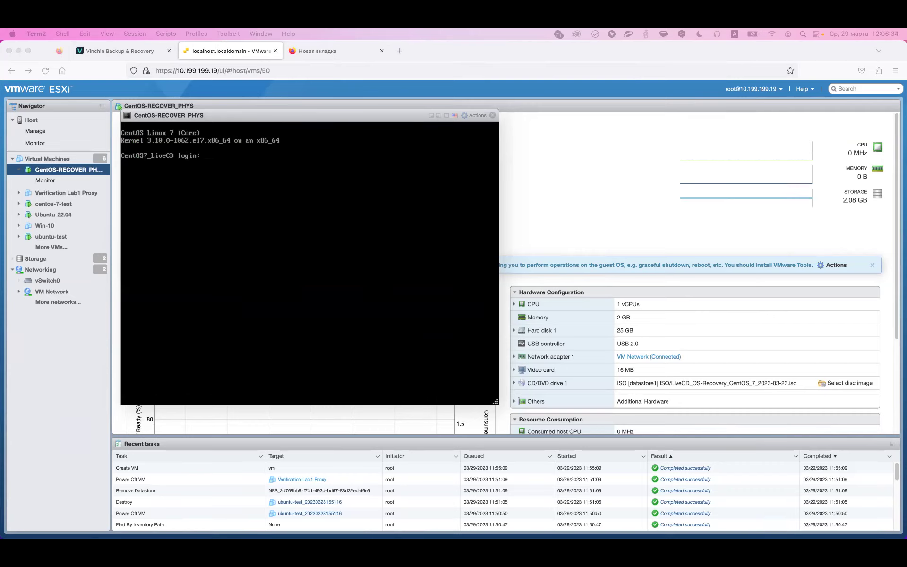
left_click(261, 198)
type("root")
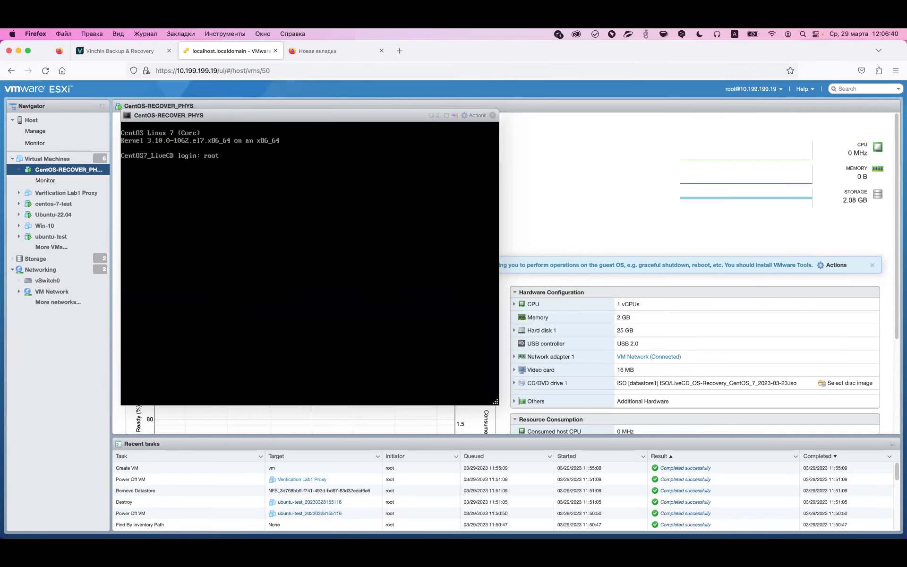
key("Return")
key("Return")
key("Return")
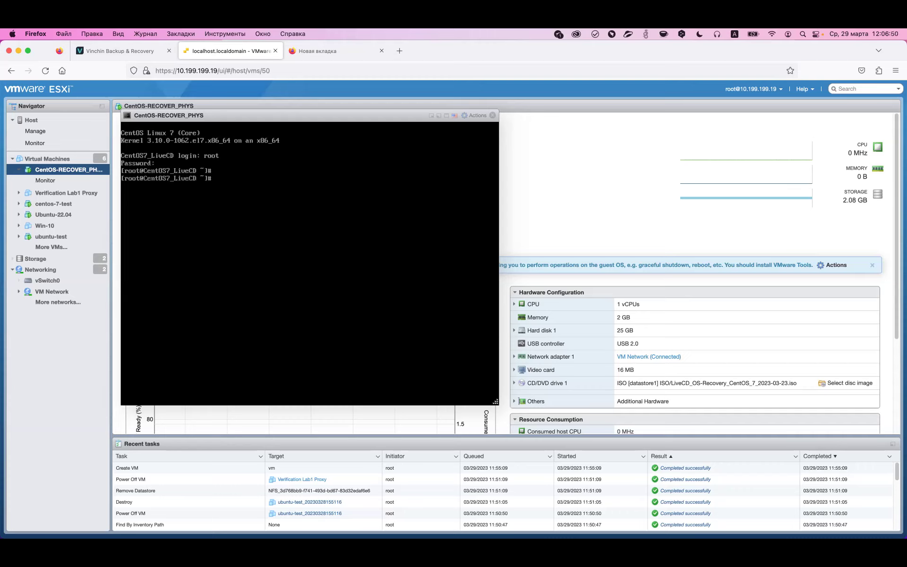
List the home directory of the LiveCD system and run the os_restore script with sh.
type("ls")
key("Return")
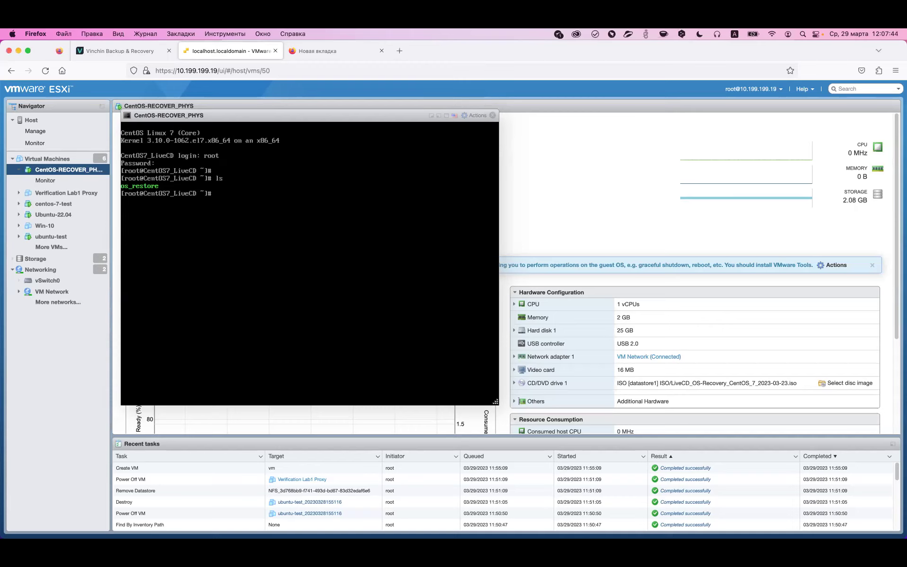
type("sh os_")
key("Tab")
key("Return")
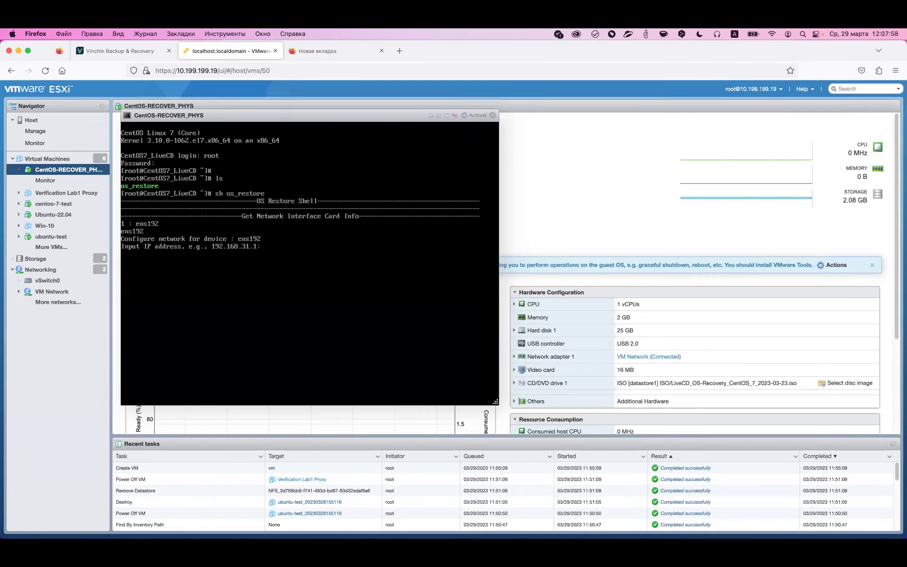
Configure the network of ens192 with IP address 10.199.199.204, netmask 255.255.255.0 and gateway 10.199.199.1.
type("10.199.199.20")
key("Return")
type("255.255.255.0")
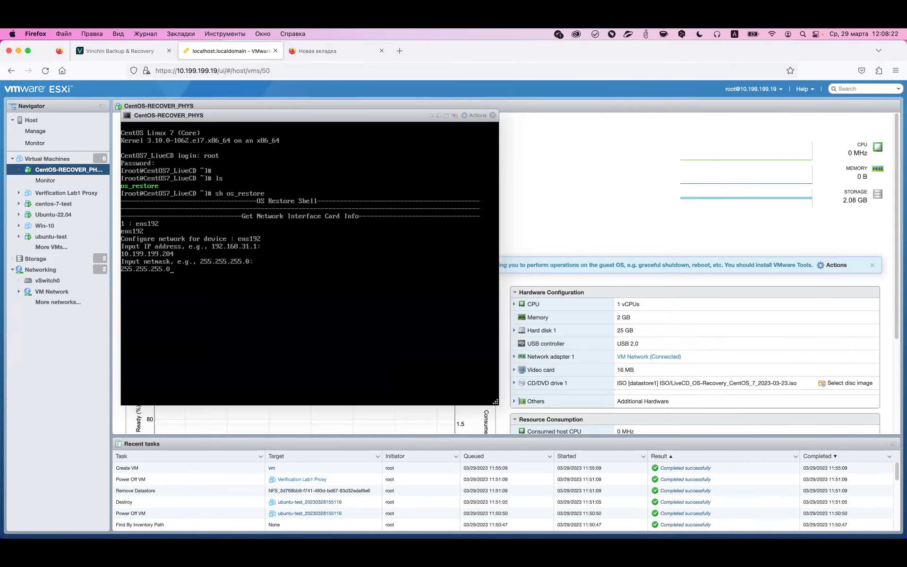
key("Return")
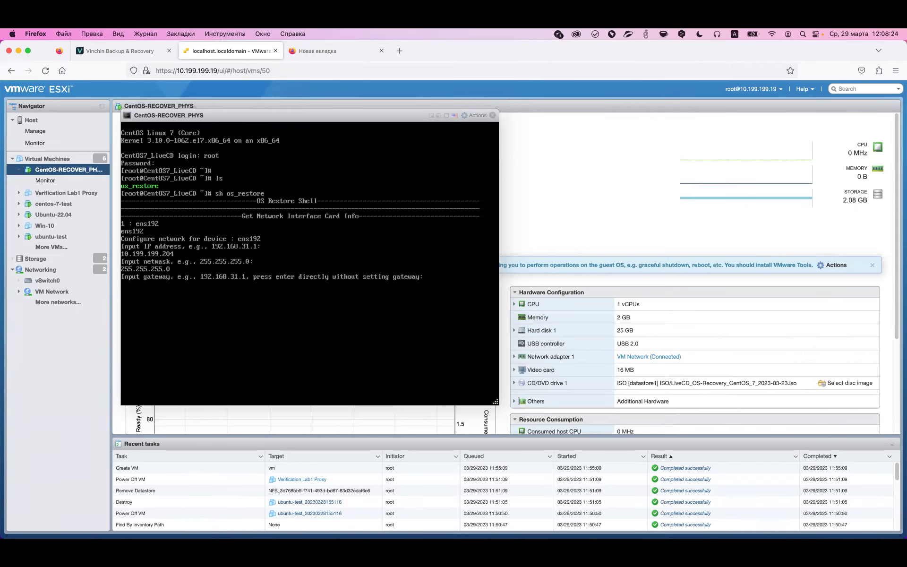
type("10.199.199.1")
key("Return")
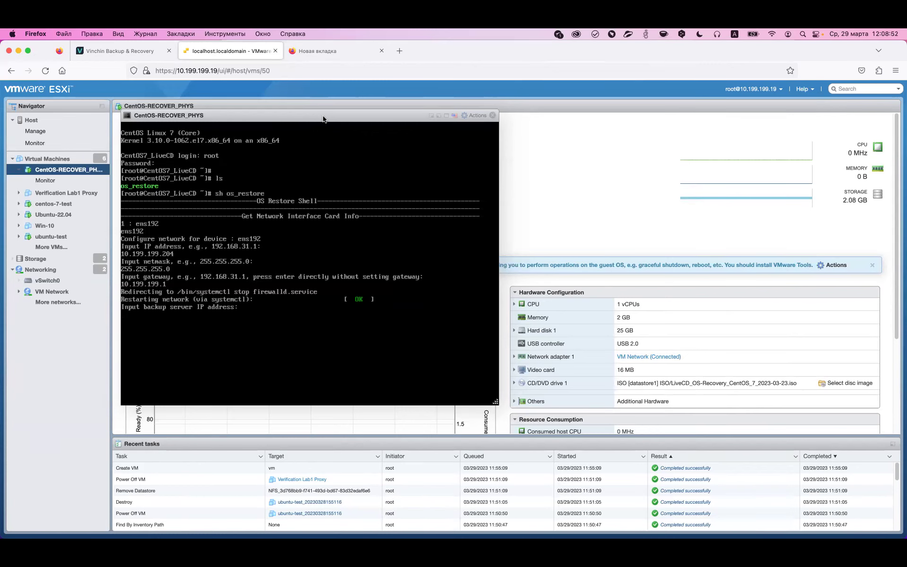
Look up the Vinchin server's address and enter 10.199.199.97 as the backup server IP in the OS Restore Shell.
left_click(120, 55)
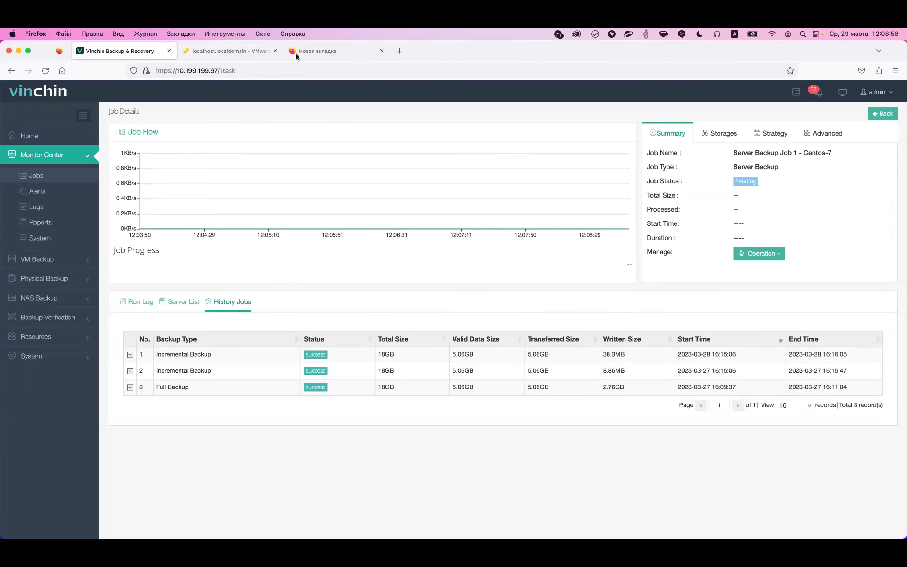
left_click(255, 74)
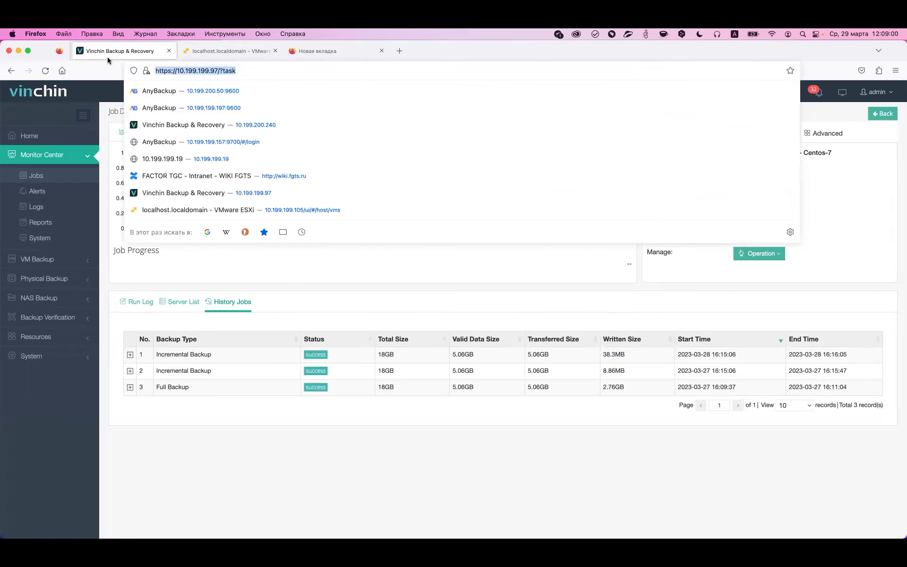
mouse_move(48, 43)
left_mouse_down()
mouse_move(40, 60)
mouse_move(45, 47)
left_mouse_up()
key("ctrl+Tab")
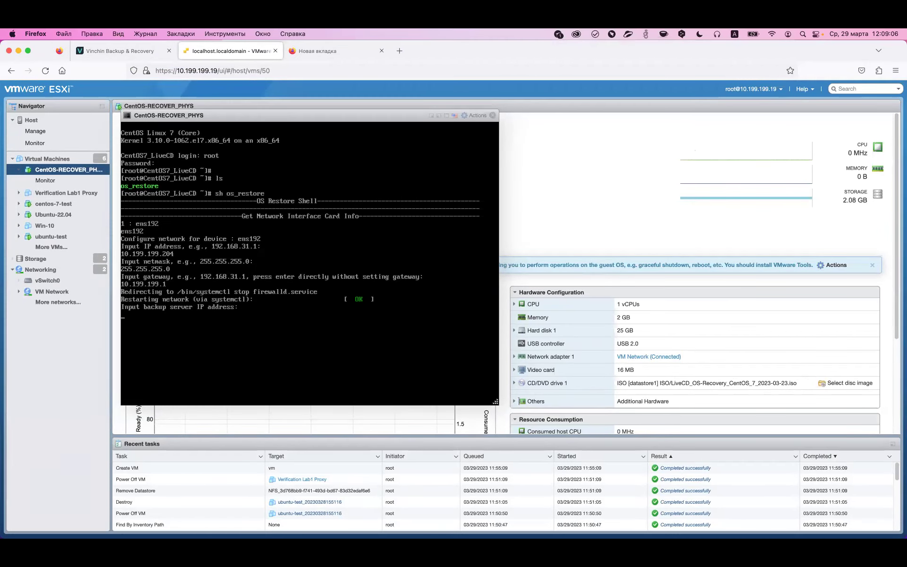
type("10.199.199.97")
key("Return")
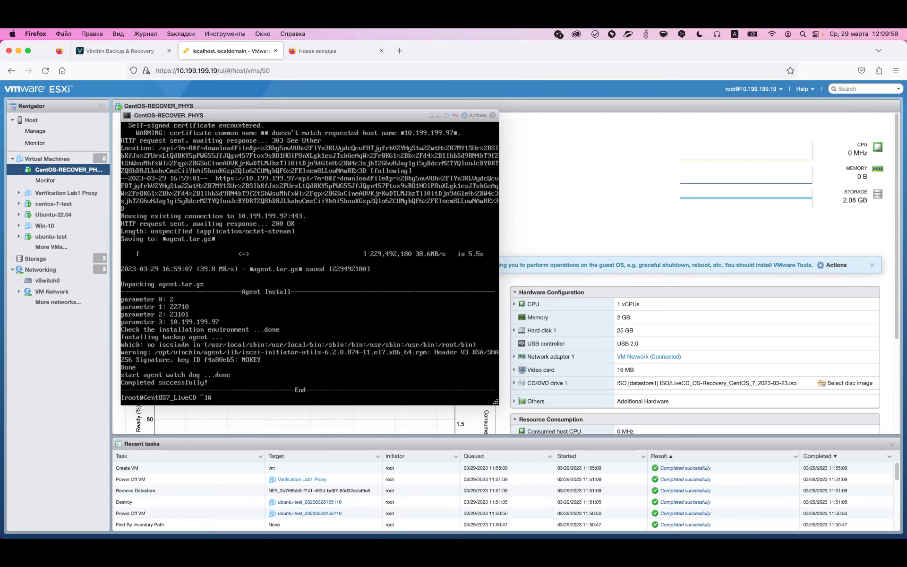
License the CentOS7_LiveCD agent in Vinchin for the File Backup, Database Backup and Server Backup modules.
left_click(118, 50)
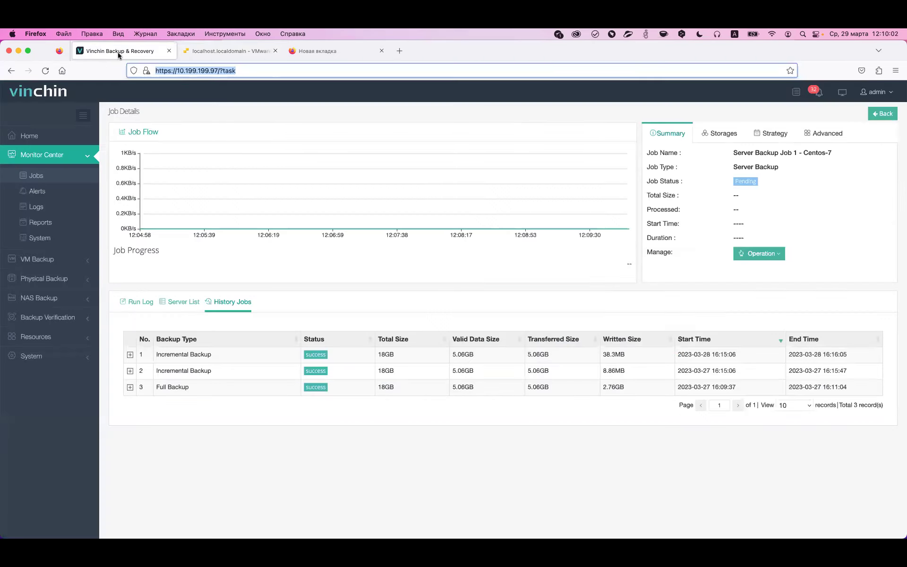
left_click(74, 337)
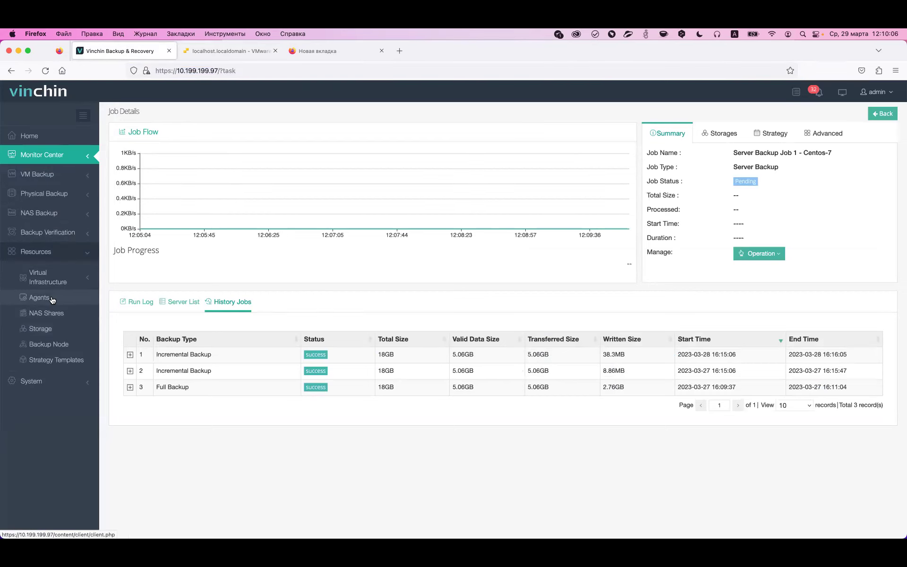
left_click(54, 299)
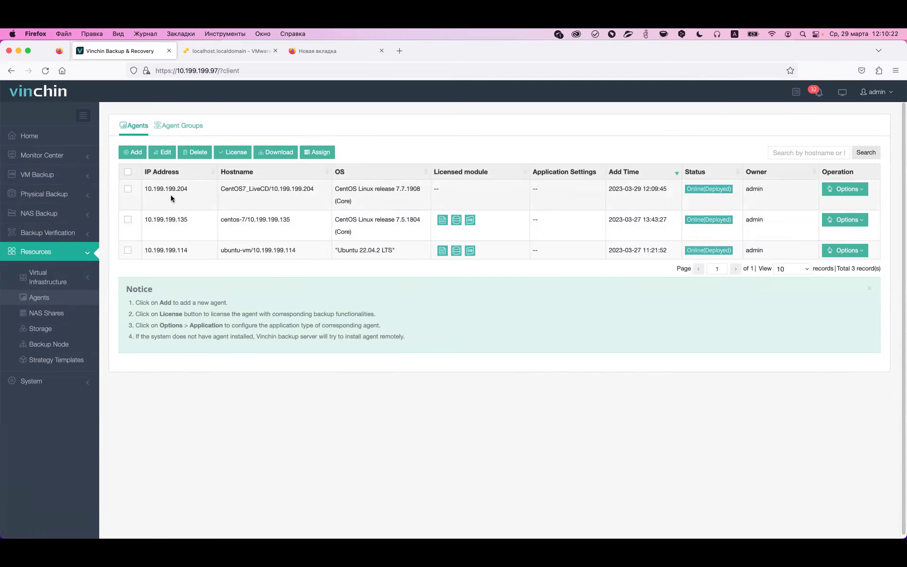
left_click(128, 190)
left_click(232, 153)
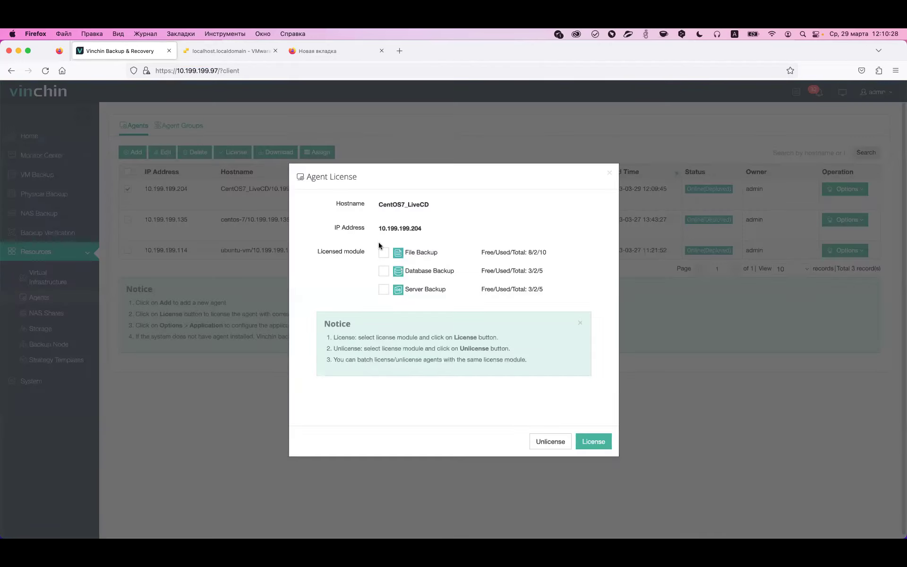
left_click(384, 271)
left_click(383, 290)
left_click(384, 272)
left_click(385, 256)
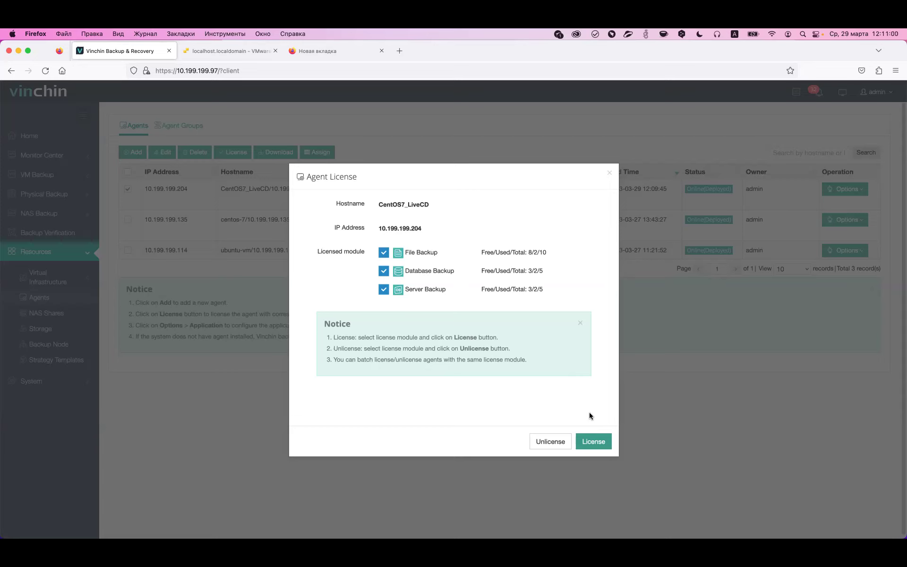
left_click(593, 442)
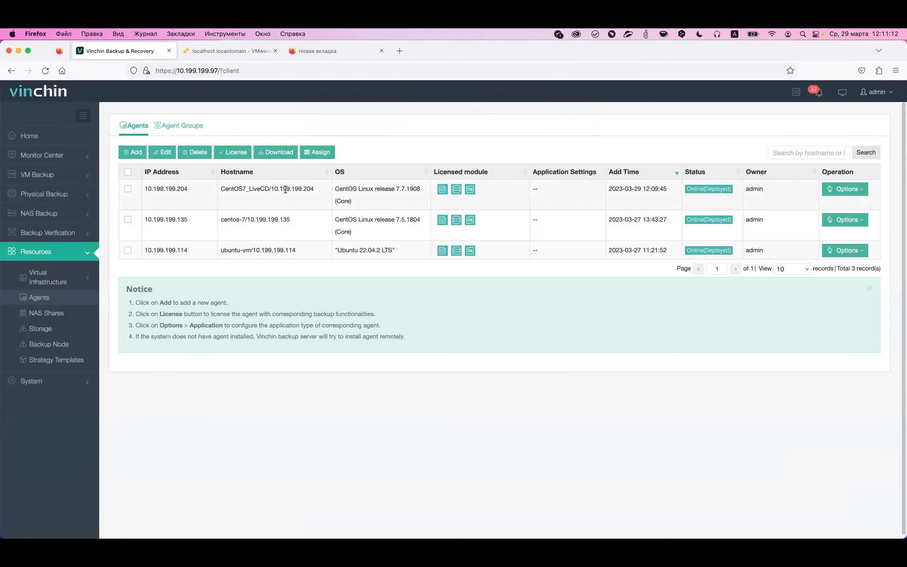
Assign the CentOS7_LiveCD agent at 10.199.199.204 to the admin user.
left_click(127, 189)
left_click(311, 153)
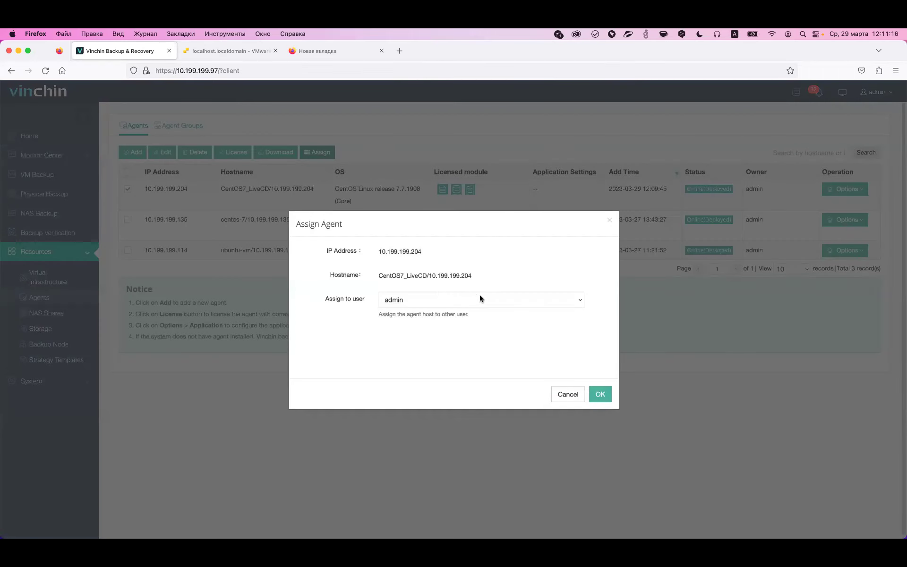
left_click(605, 395)
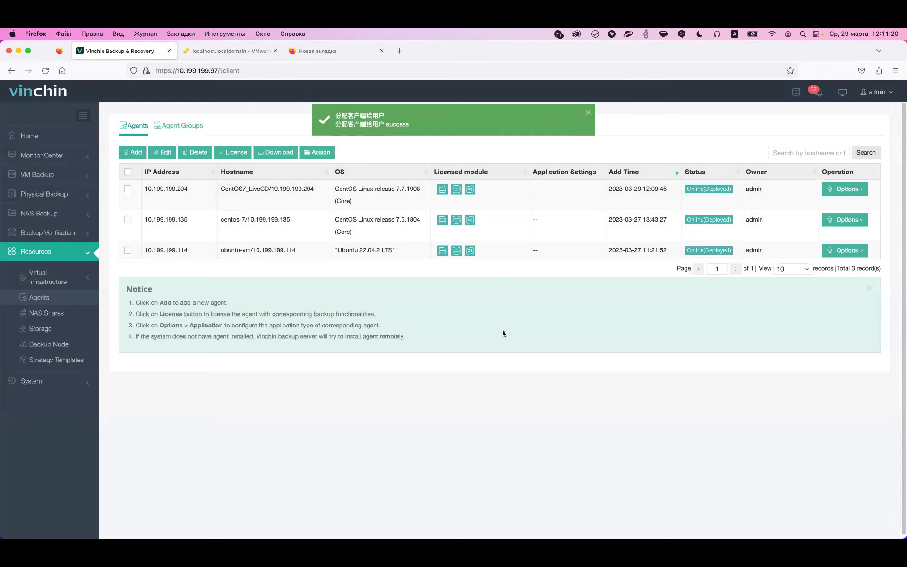
Start a new server restore job for physical backups.
left_click(61, 195)
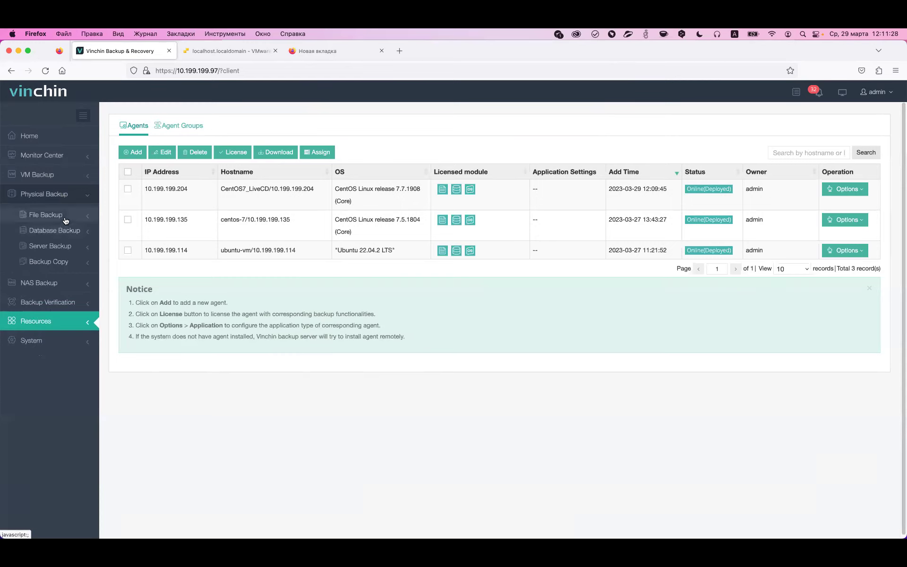
left_click(70, 245)
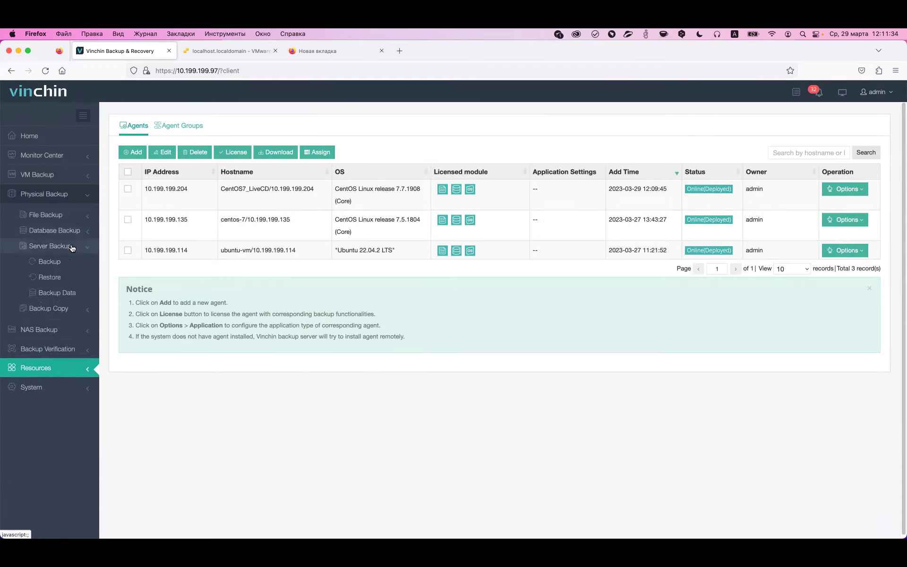
left_click(52, 277)
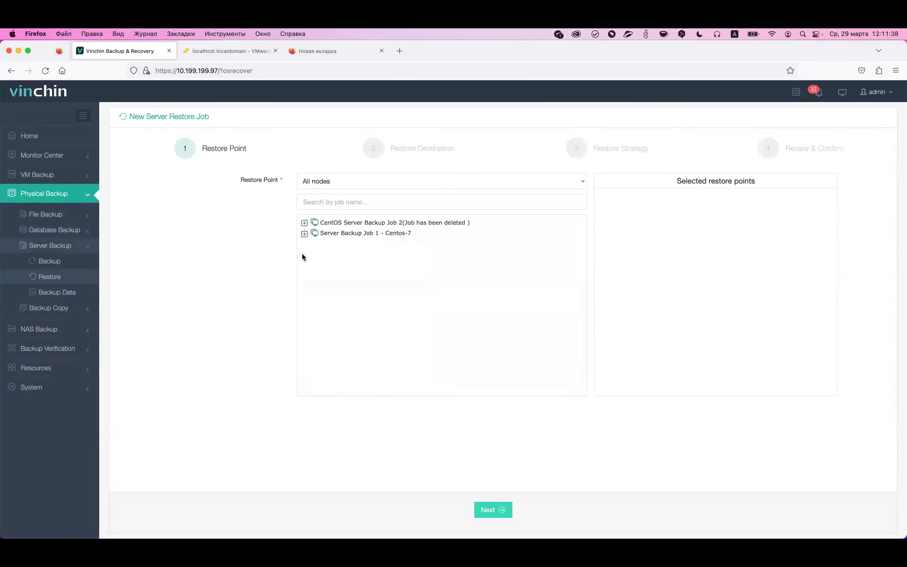
left_click(305, 235)
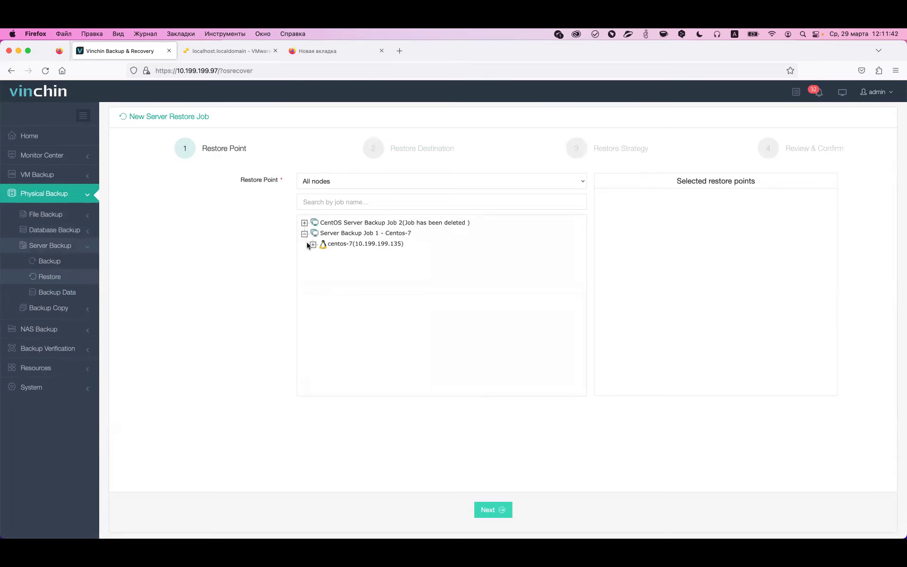
left_click(312, 245)
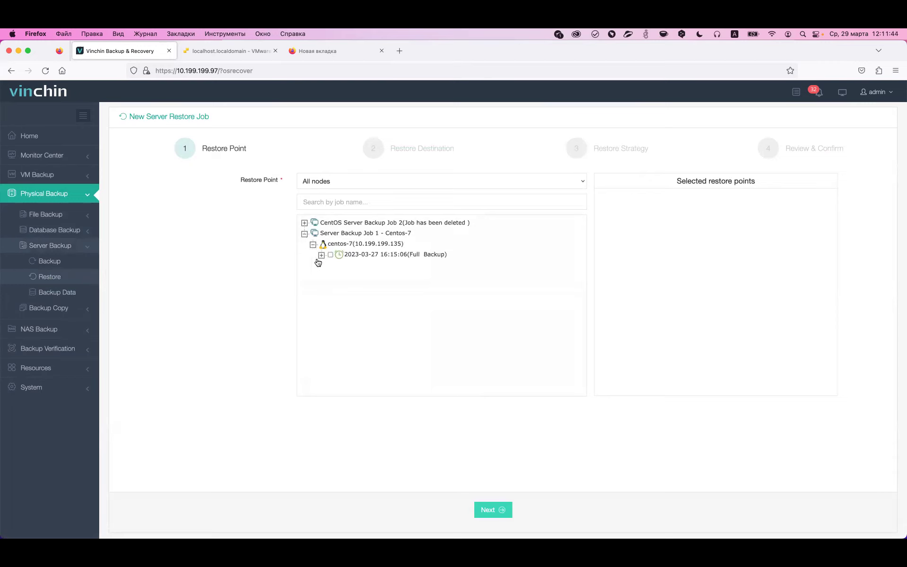
left_click(330, 255)
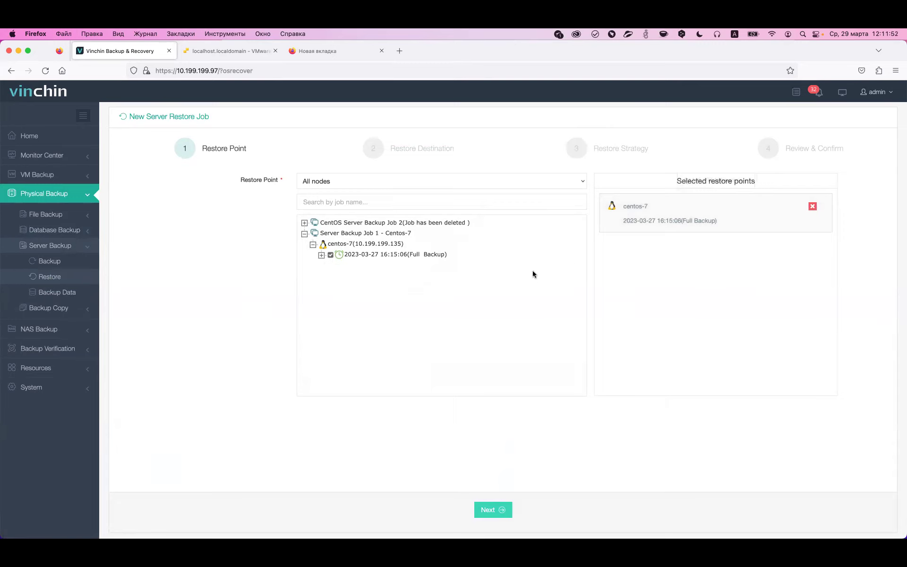
left_click(522, 184)
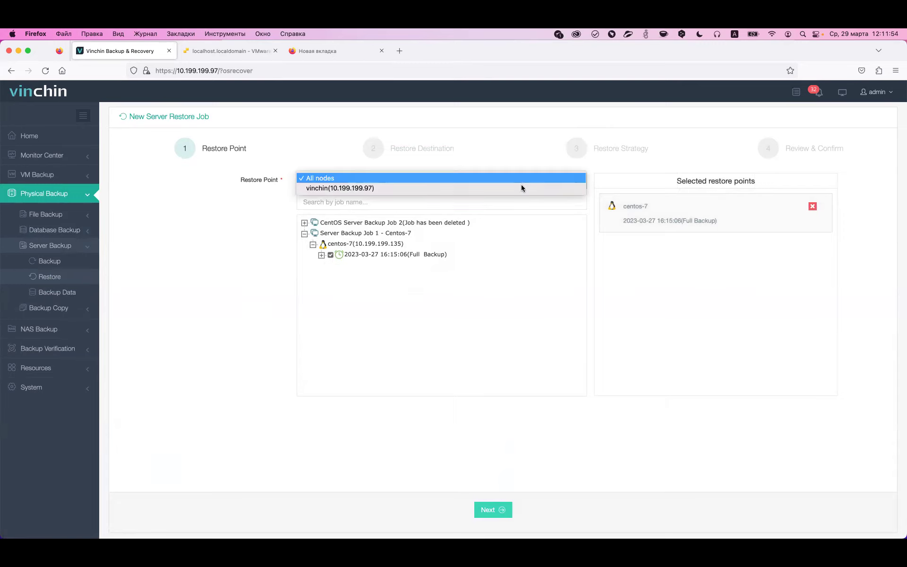
left_click(518, 188)
left_click(303, 234)
left_click(313, 244)
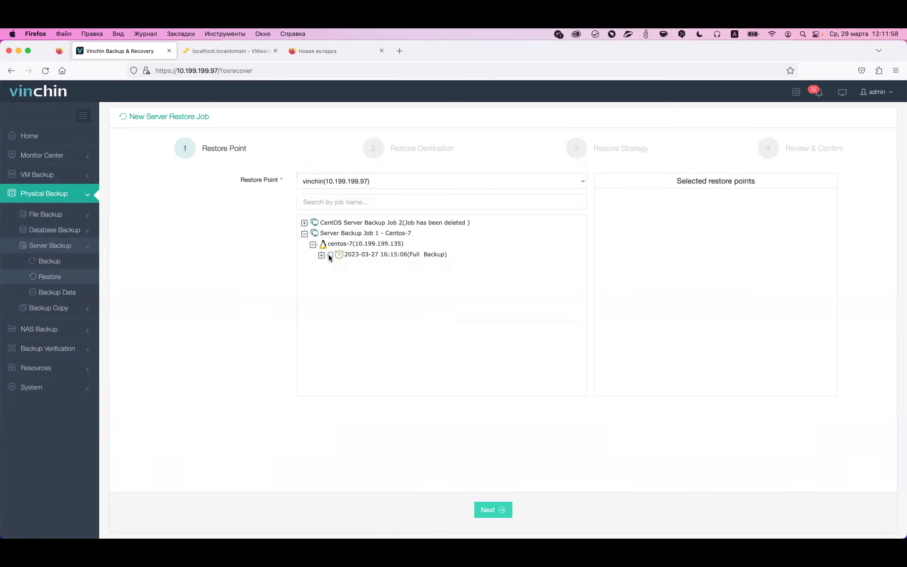
left_click(330, 254)
left_click(500, 515)
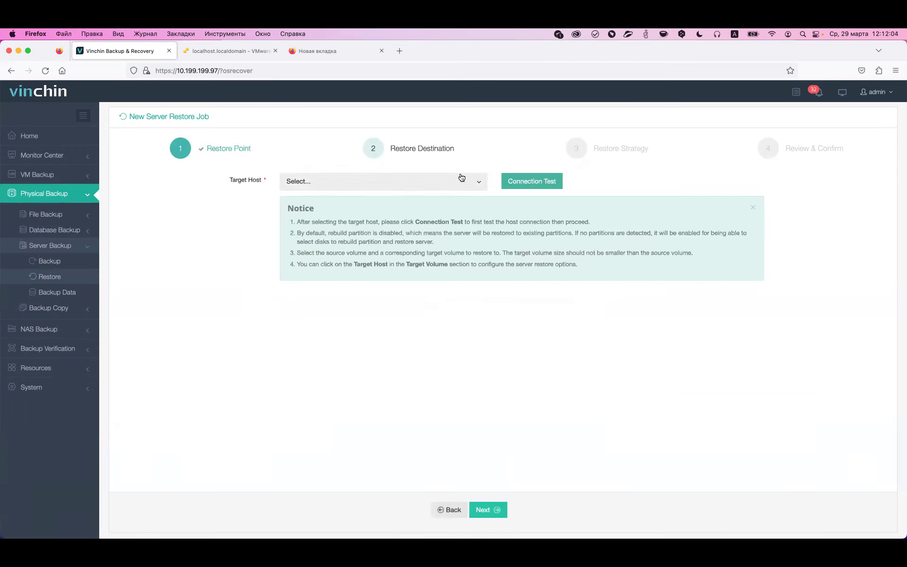
Set CentOS7_LiveCD(10.199.199.204) as the target host with a connection test, and choose sda as the restore destination for centos_centos--7-root.
left_click(465, 180)
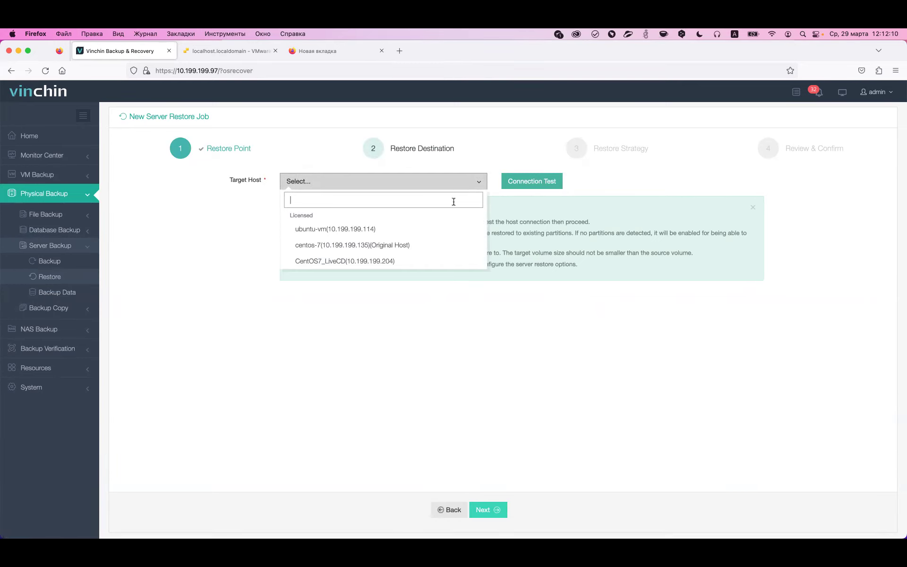
left_click(359, 261)
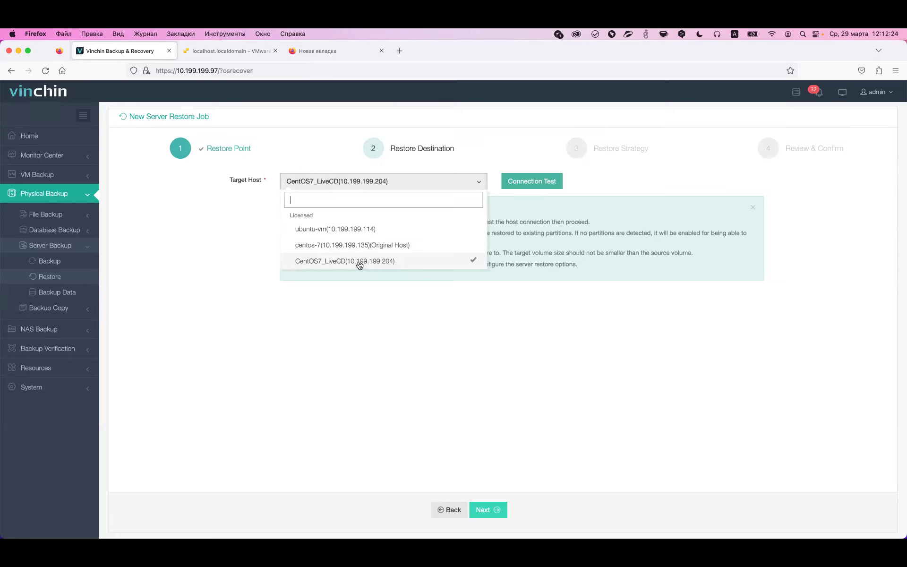
left_click(503, 307)
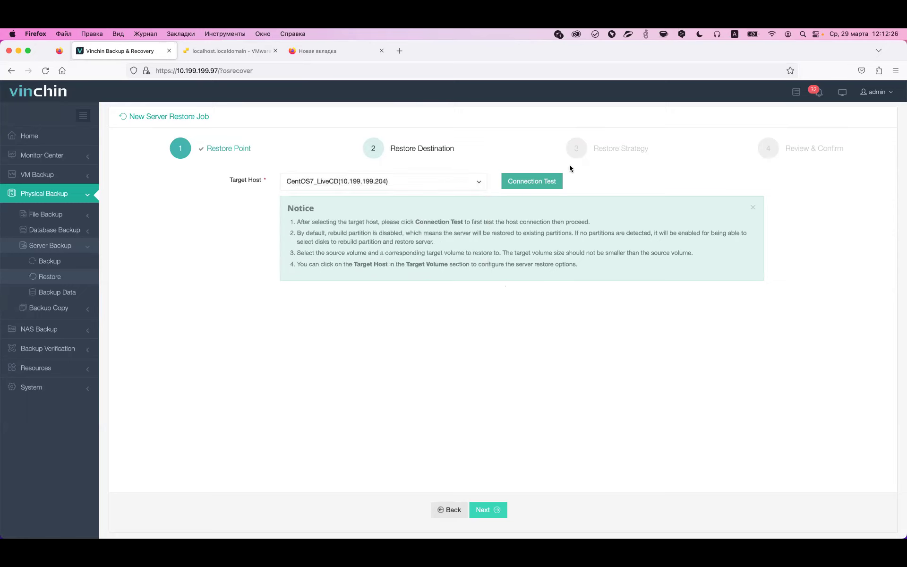
left_click(547, 182)
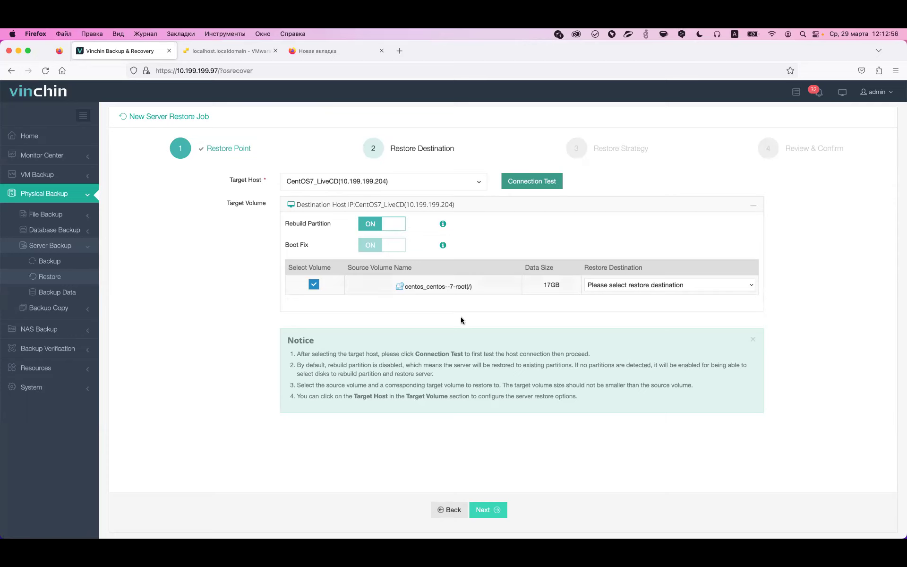
left_click(645, 283)
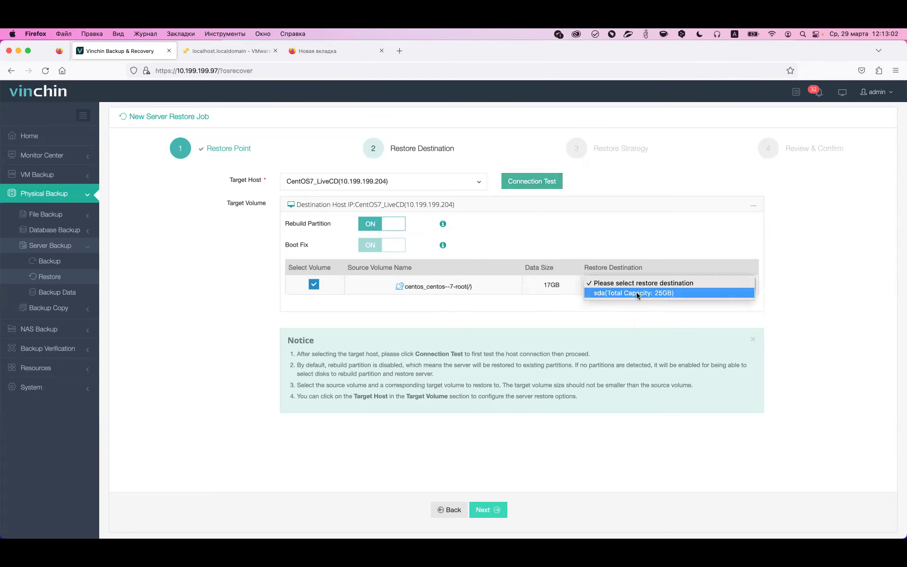
left_click(636, 294)
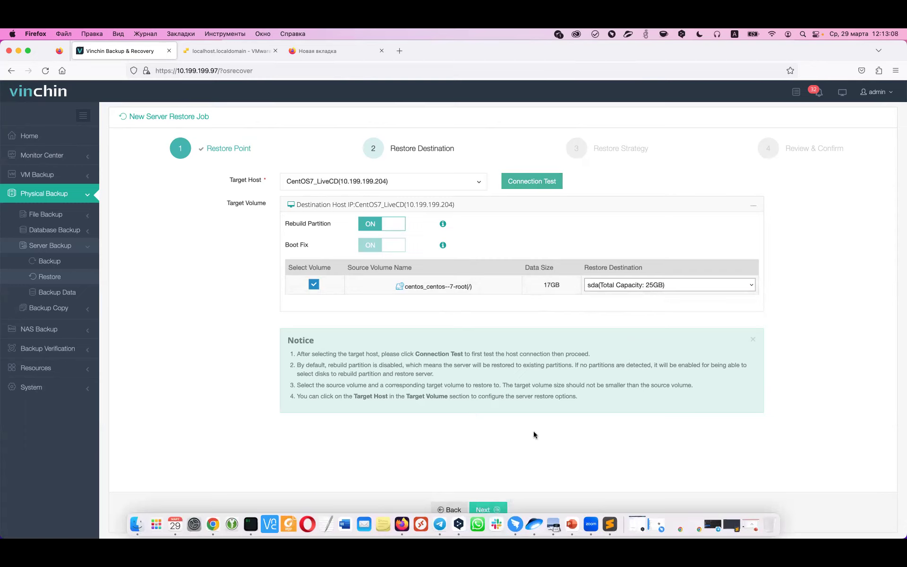
Proceed to the restore strategy, set the transfer threads to 8, and check the transmission strategy options.
left_click(496, 509)
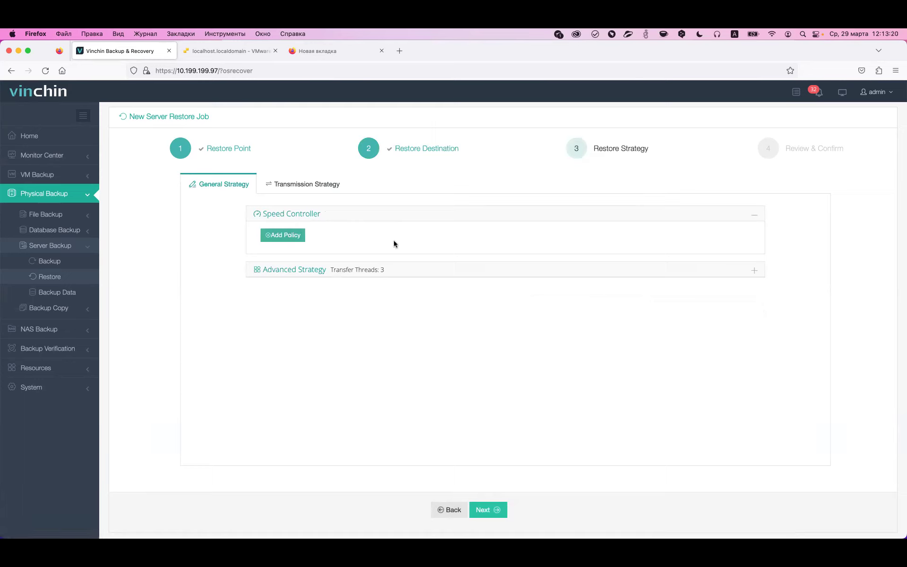
left_click(297, 269)
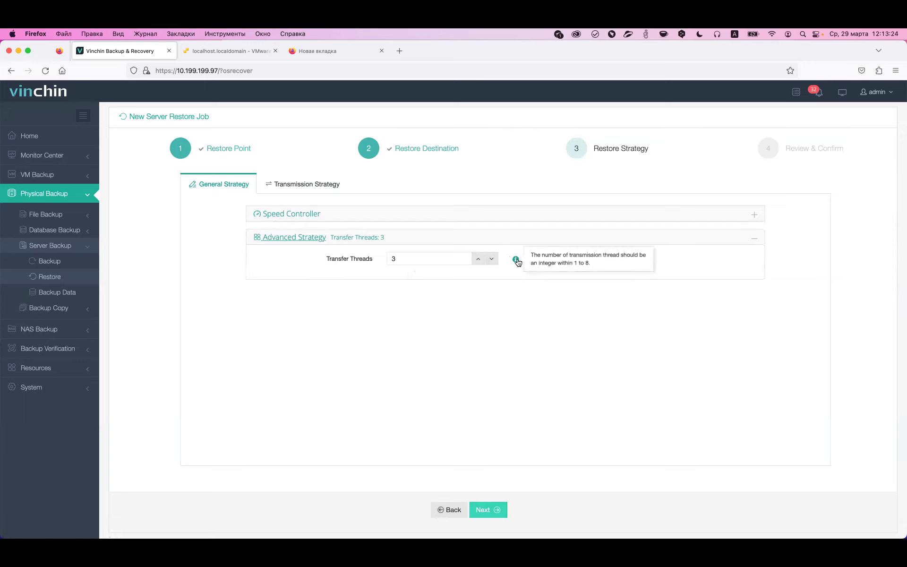
left_click(400, 260)
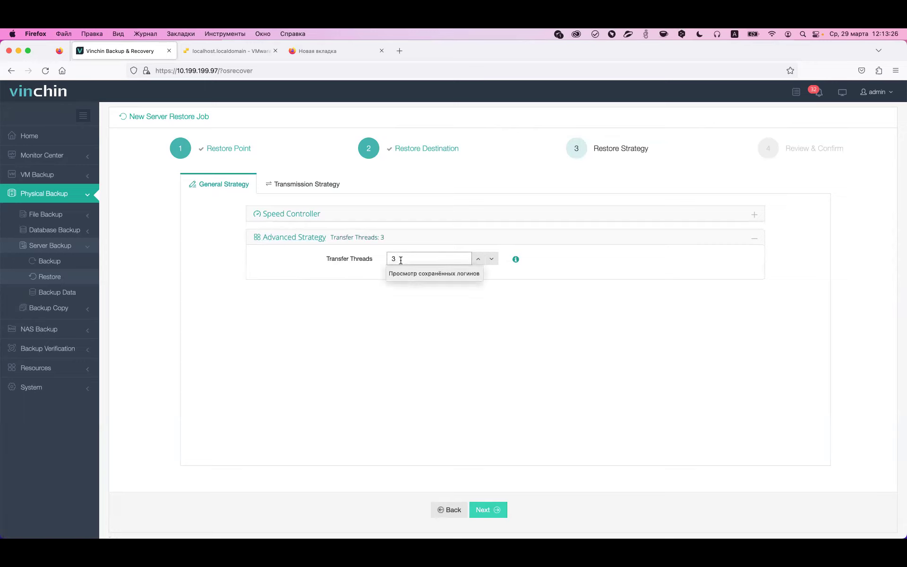
key("BackSpace")
type("8")
left_click(490, 323)
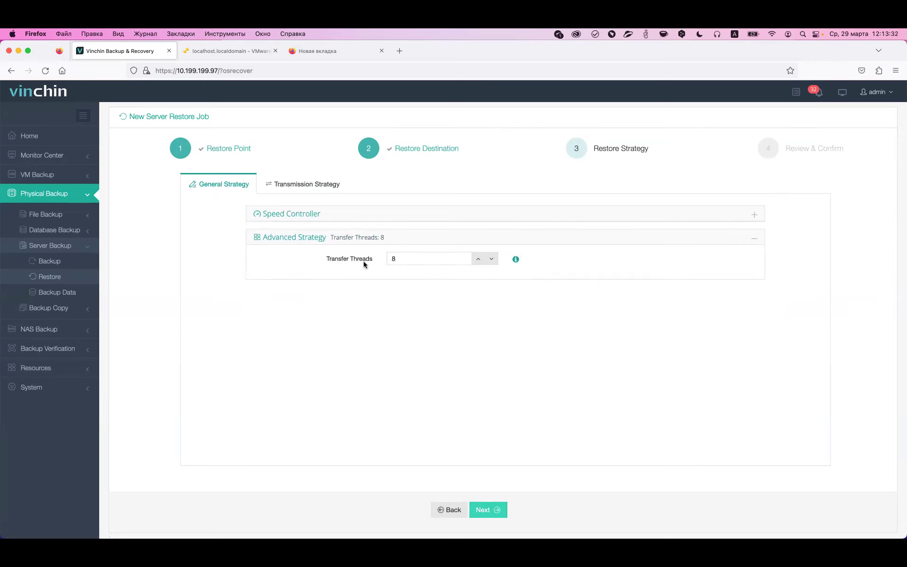
left_click(310, 184)
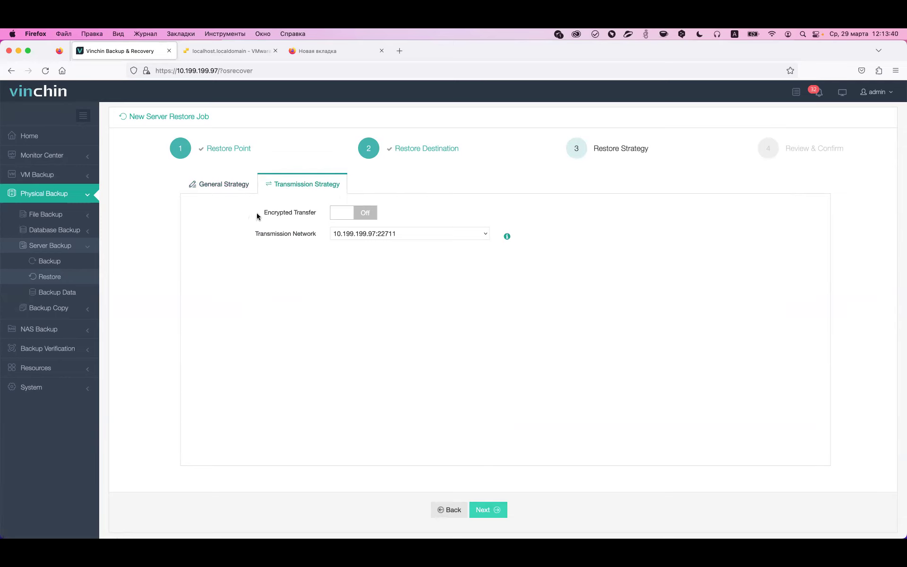
left_click(229, 185)
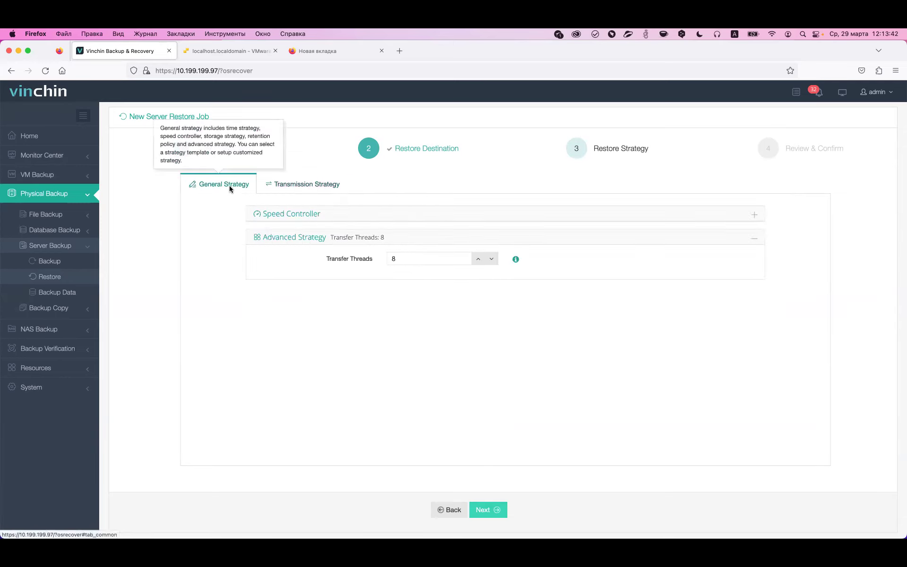
Name the job Server Restore Job1-29.03.2023-PHYS on the review page and submit it.
left_click(491, 514)
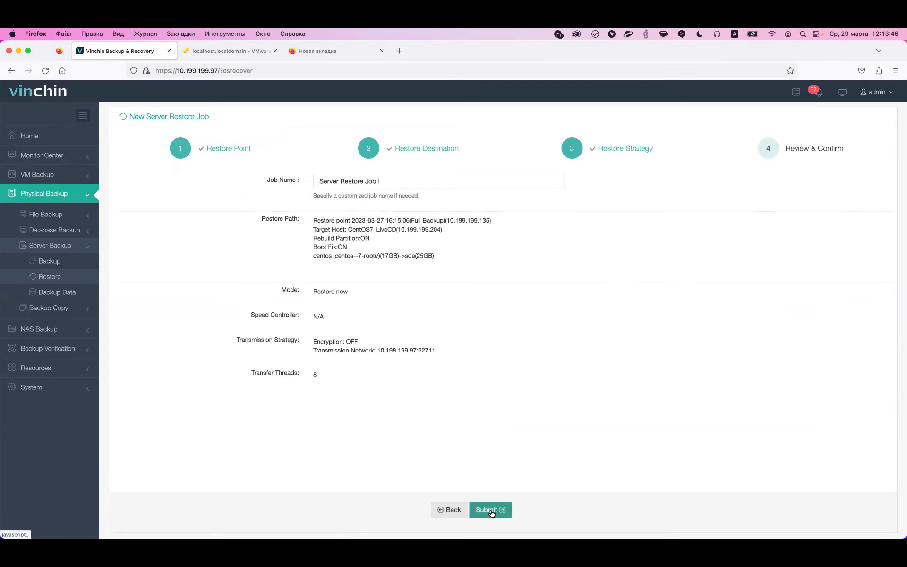
left_click(402, 180)
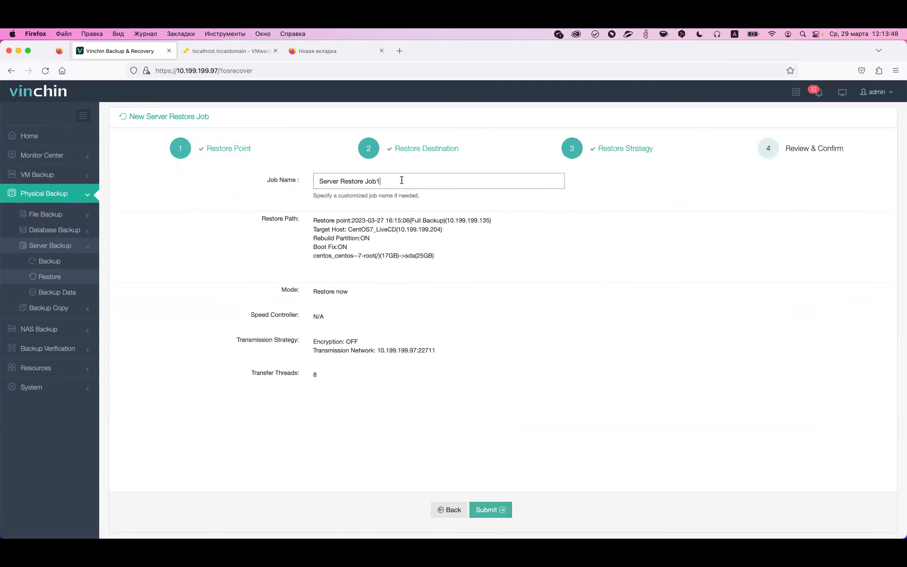
type("-")
type("2")
type("7.03")
key("BackSpace")
key("BackSpace")
key("BackSpace")
key("BackSpace")
type("9.03.2023-PHYS")
left_click(496, 510)
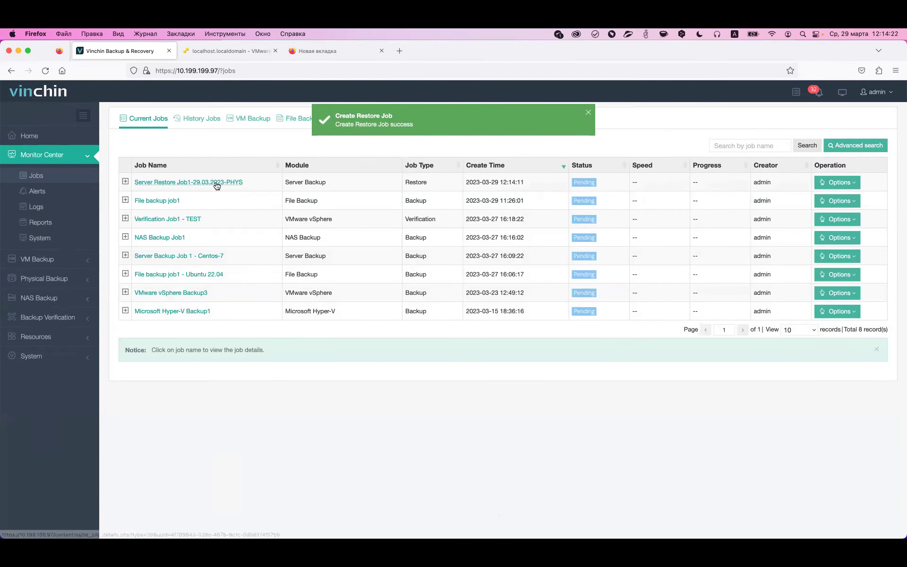
Open the details of Server Restore Job1-29.03.2023-PHYS and examine its job history and the restored server's source partition.
left_click(216, 183)
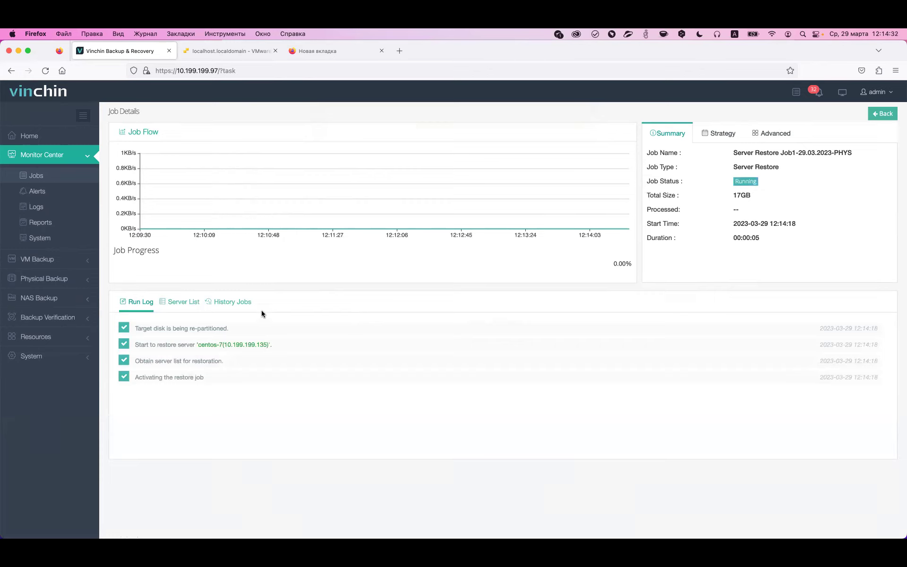
left_click(228, 302)
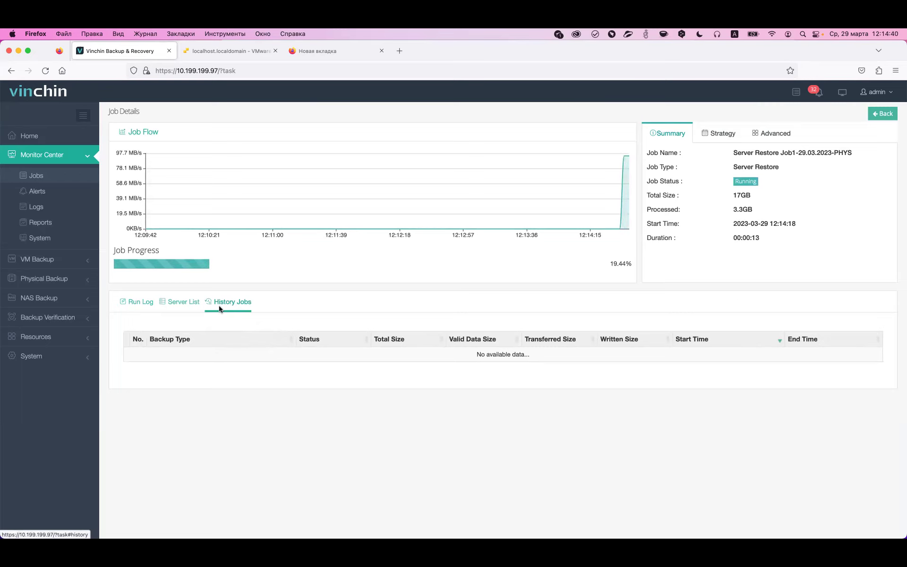
left_click(188, 306)
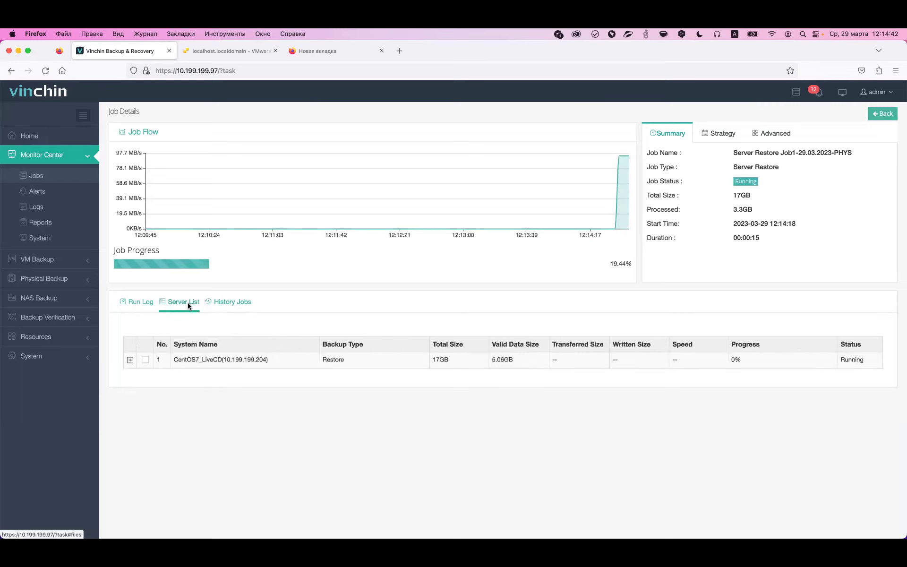
left_click(131, 361)
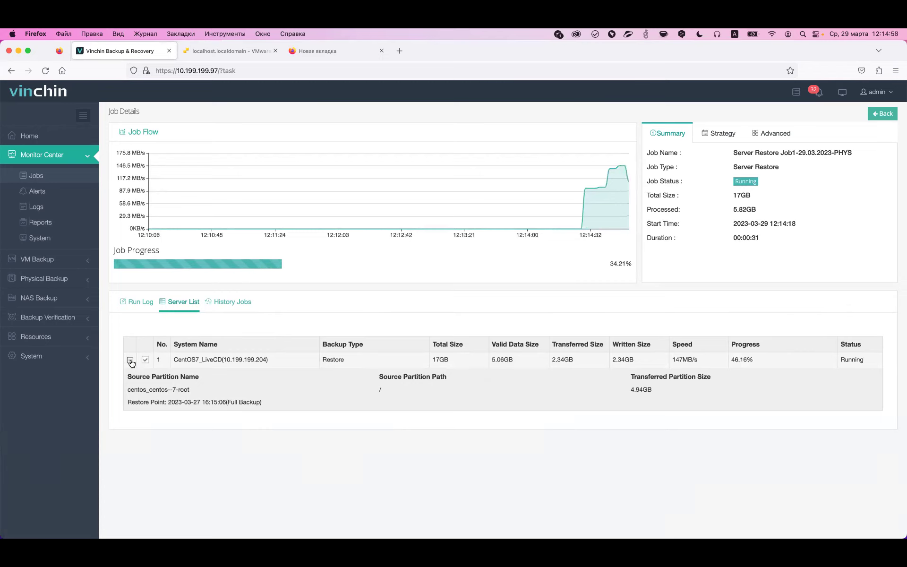
left_click(131, 361)
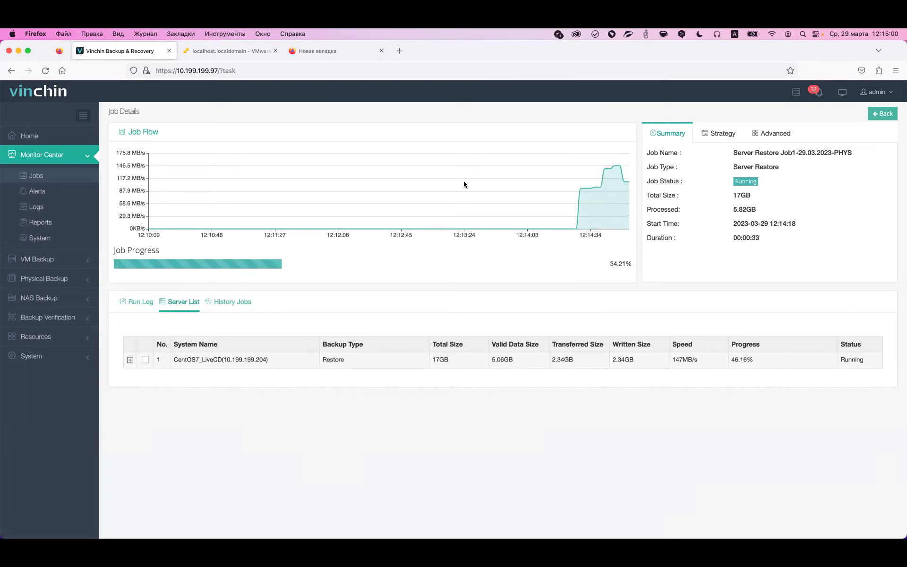
Check the running restore job's strategy and advanced settings.
left_click(731, 133)
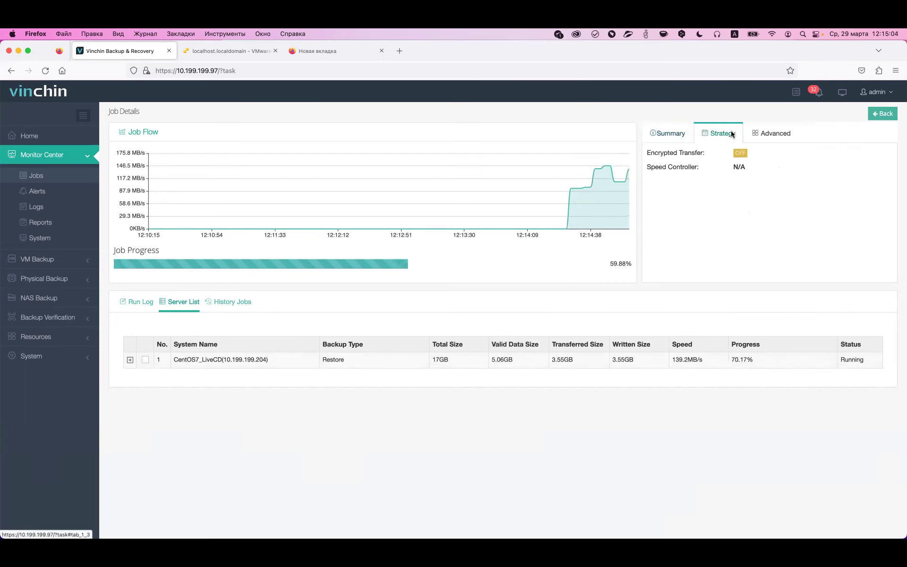
left_click(761, 136)
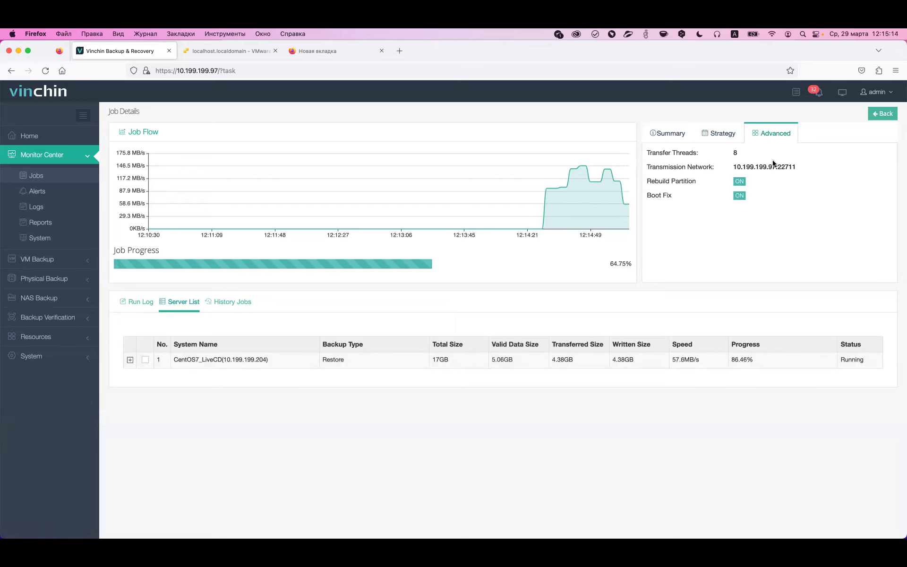
left_click_drag(672, 153, 695, 153)
left_click(712, 175)
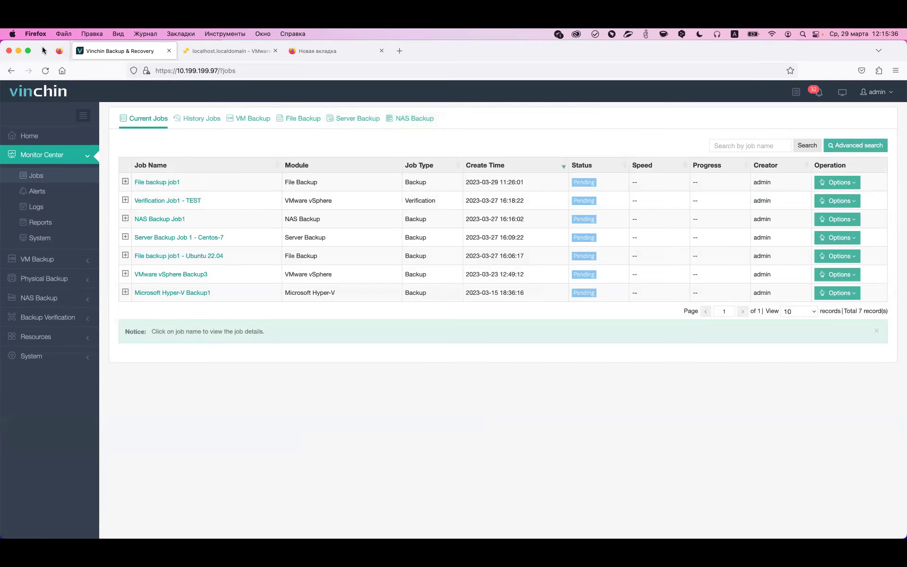
Switch to the VMware ESXi console of CentOS-RECOVER_PHYS and restart the LiveCD system with the reboot command.
left_click_drag(42, 46, 42, 54)
left_click(203, 66)
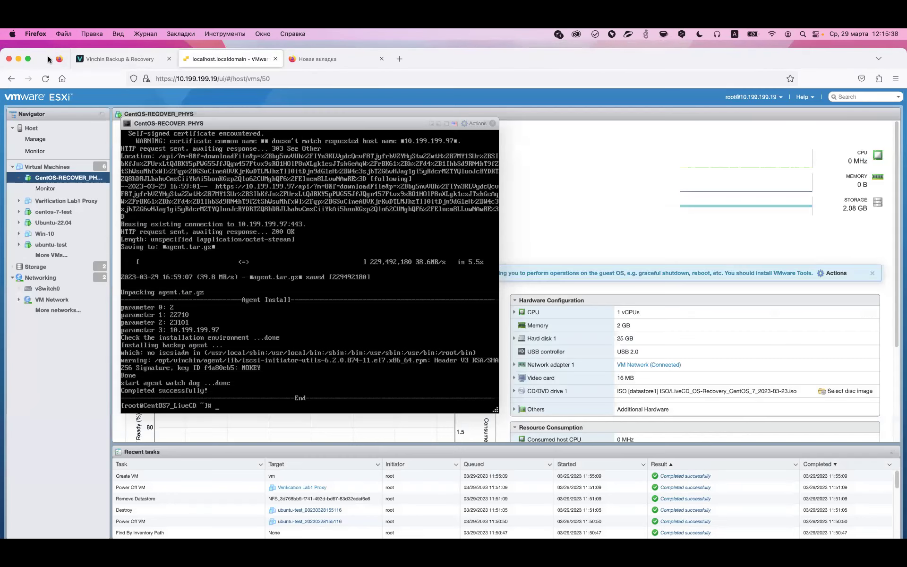
left_click_drag(43, 53, 44, 45)
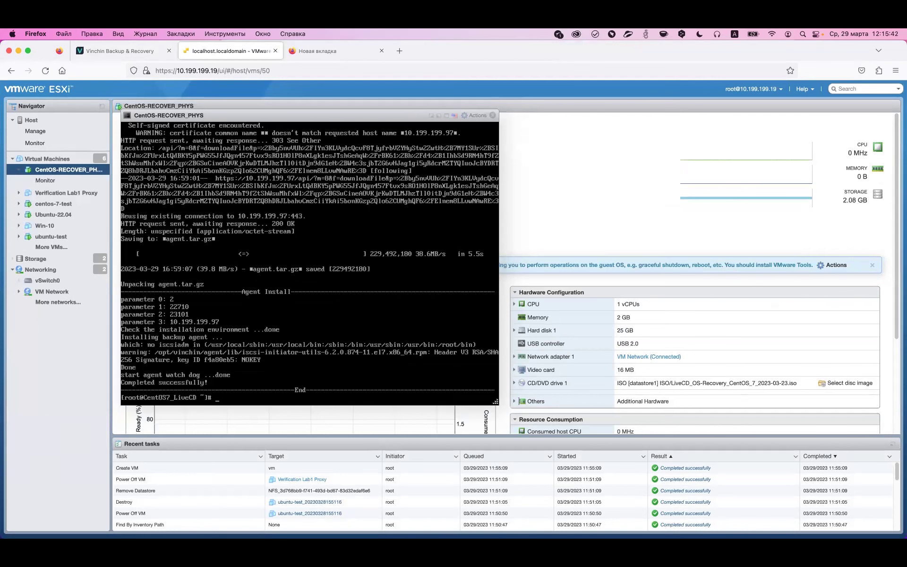
key("Return")
key("Return")
key("Return")
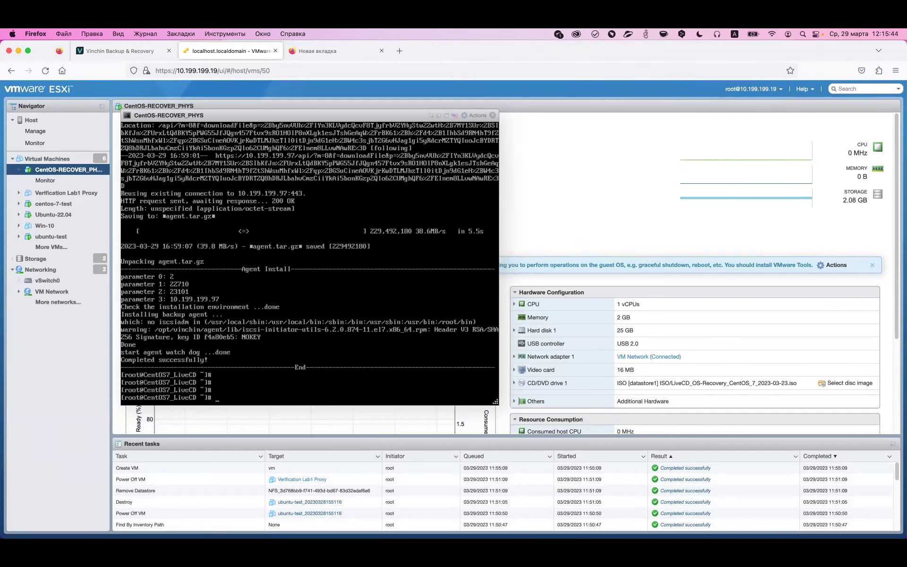
type("reboot")
key("Return")
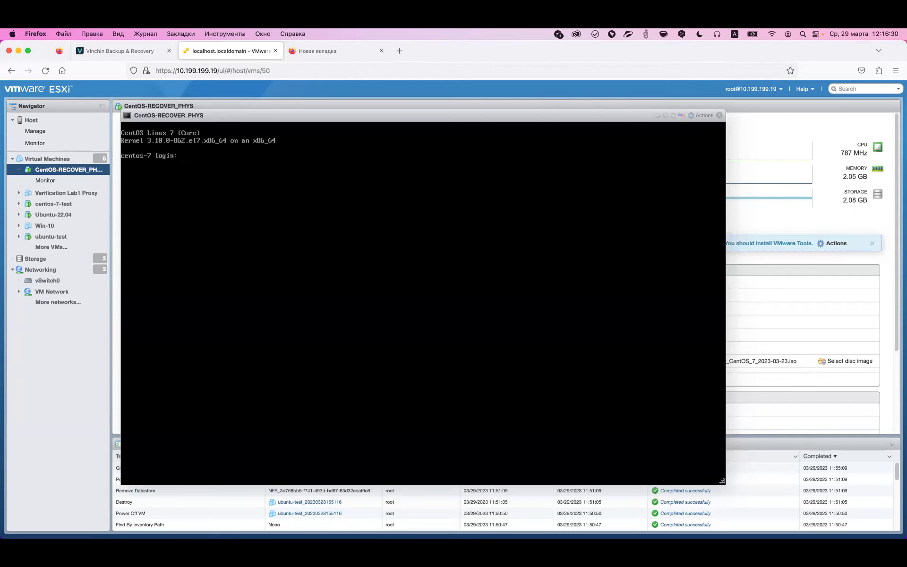
Log in to the restored server as centos with the account password and list the home directory with ls.
type("centos")
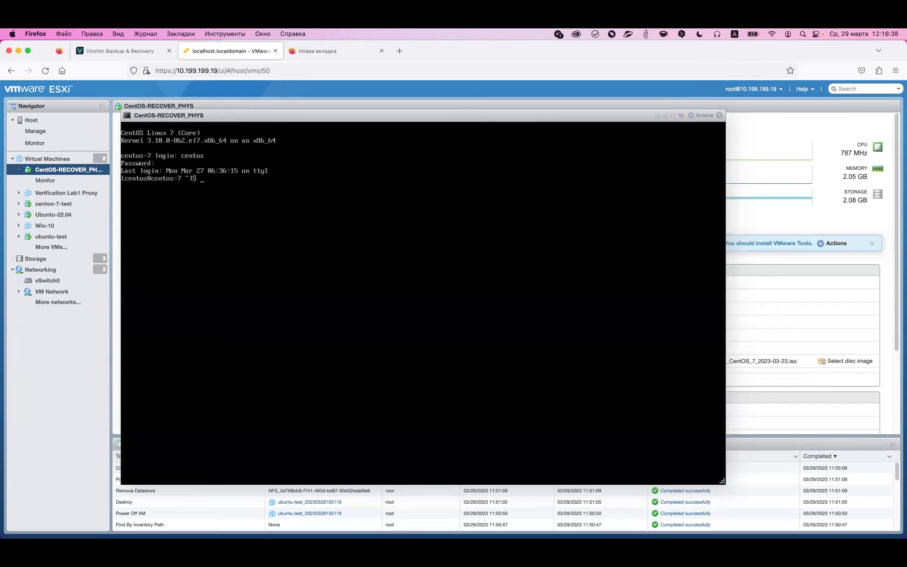
type("ls")
key("Return")
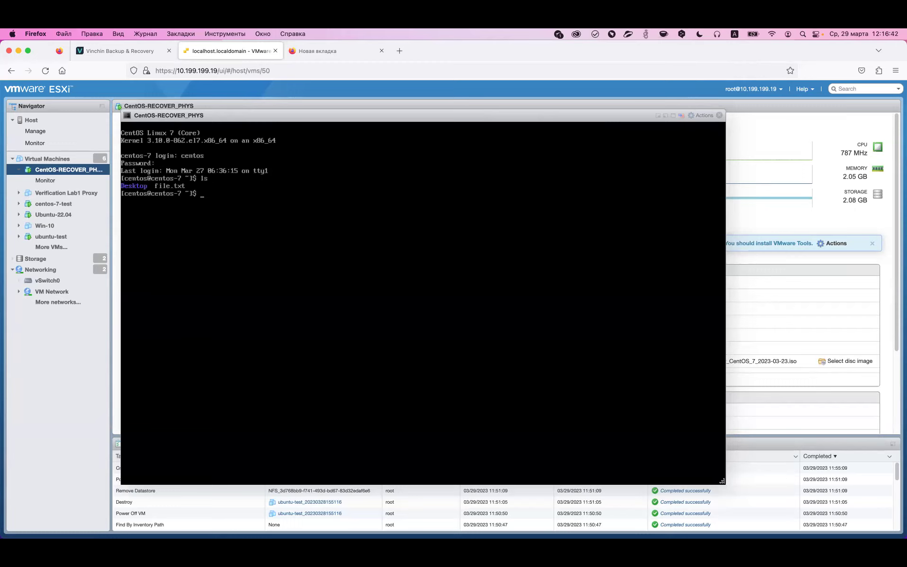
Try to enter the Desktop directory, and open a root shell with sudo -i and the account password.
type("cd Des")
key("Tab")
key("Return")
type("sudo -i")
key("Return")
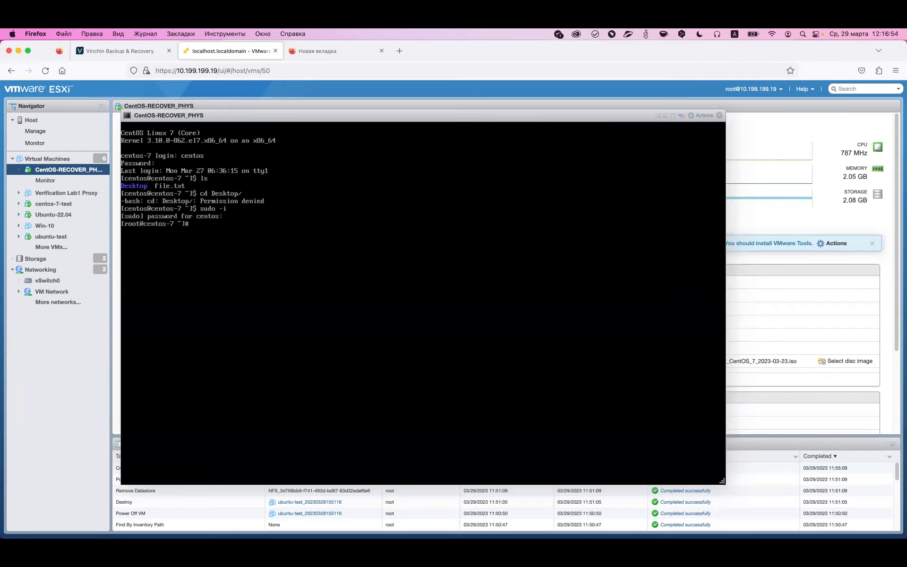
Change to /home/centos/Desktop/ as root and list its files with ls.
type("cd /home/centos/De")
key("Tab")
key("Return")
type("ls")
key("Return")
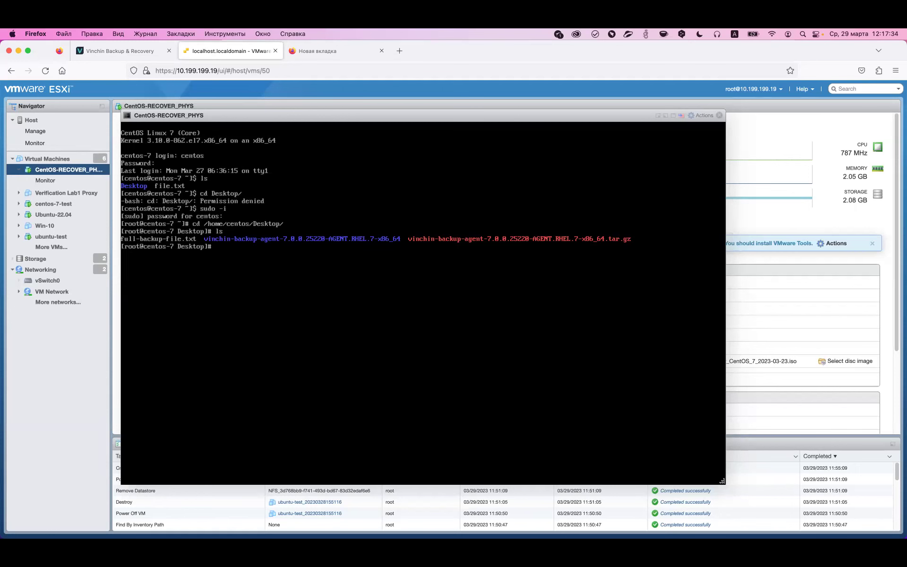
Switch back to the Vinchin console and open its visual monitoring screen in a new browser tab.
left_click(111, 49)
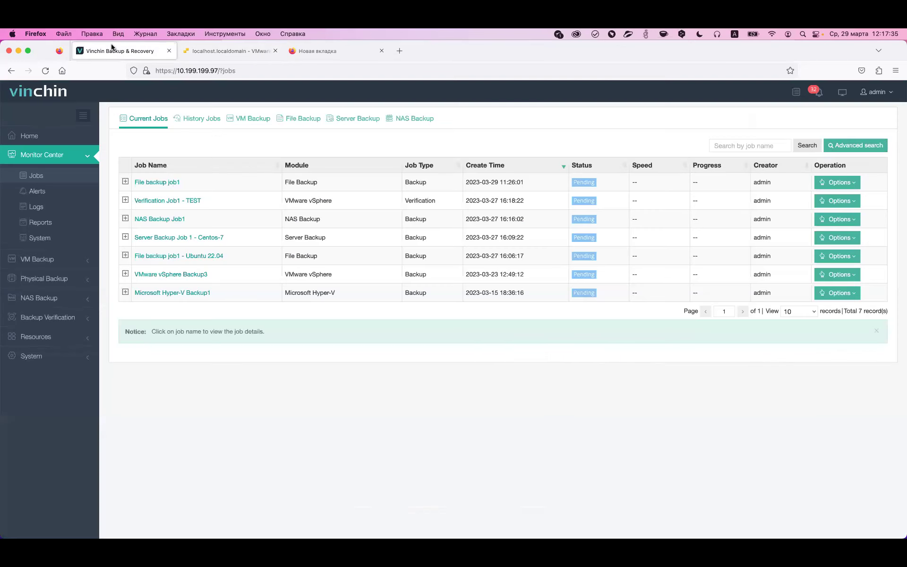
left_click(87, 159)
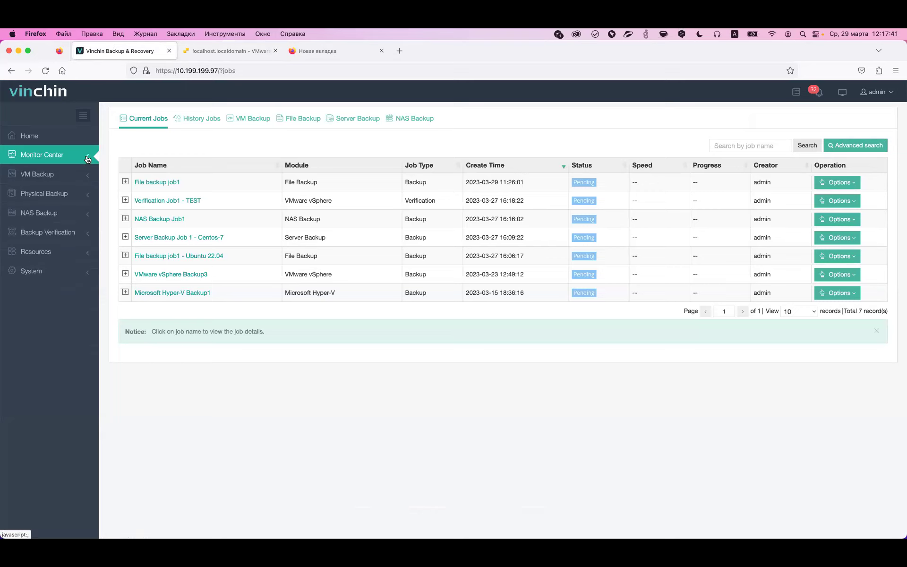
middle_click(843, 93)
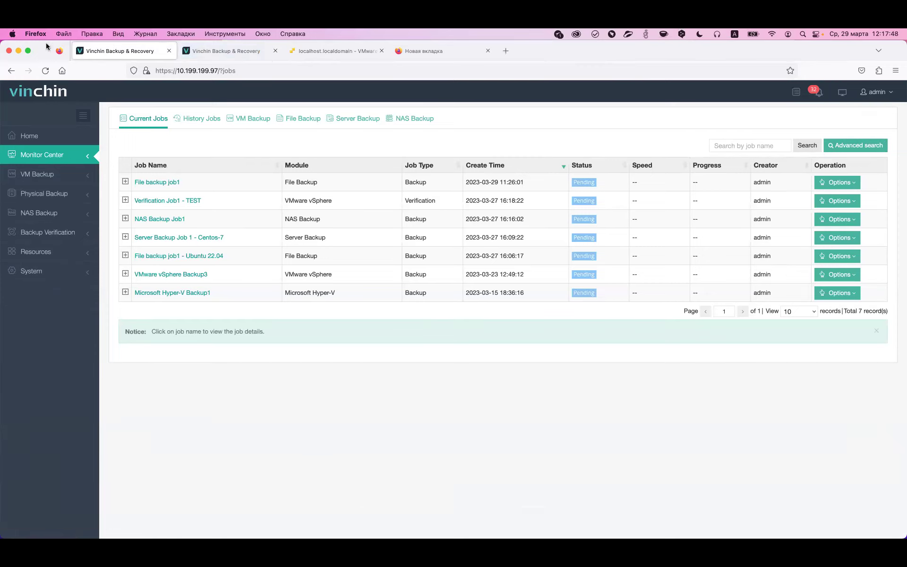
left_click_drag(46, 43, 44, 74)
middle_click(840, 124)
left_click(349, 84)
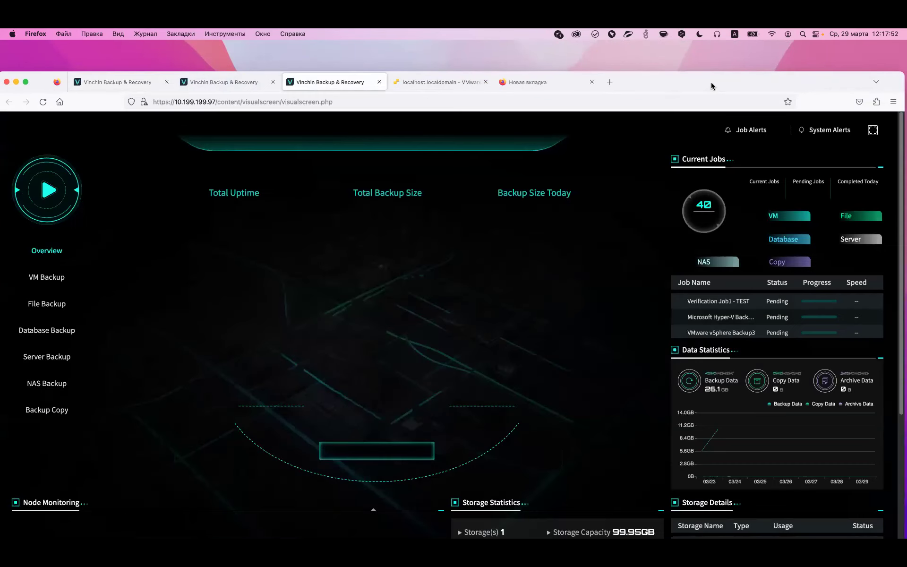
left_click_drag(709, 85, 702, 78)
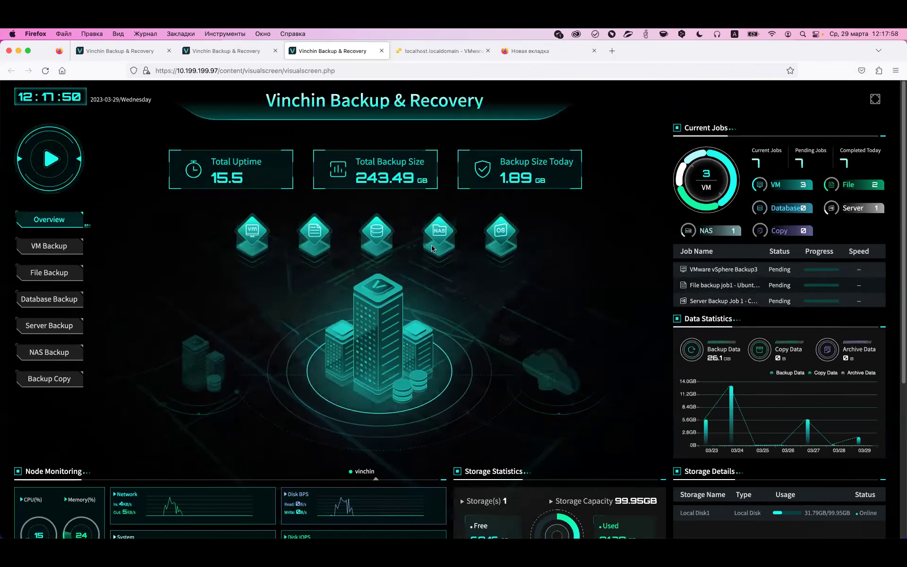
Examine the visual screen's VM, file, database, server, NAS and copy views, plus node monitoring and storage statistics in the overview.
left_click(53, 246)
left_click(53, 272)
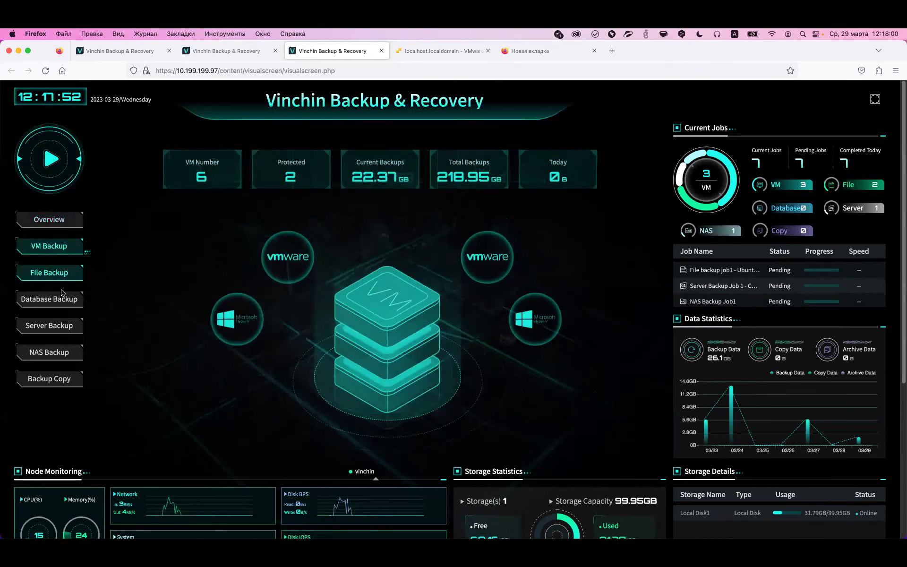
left_click(60, 307)
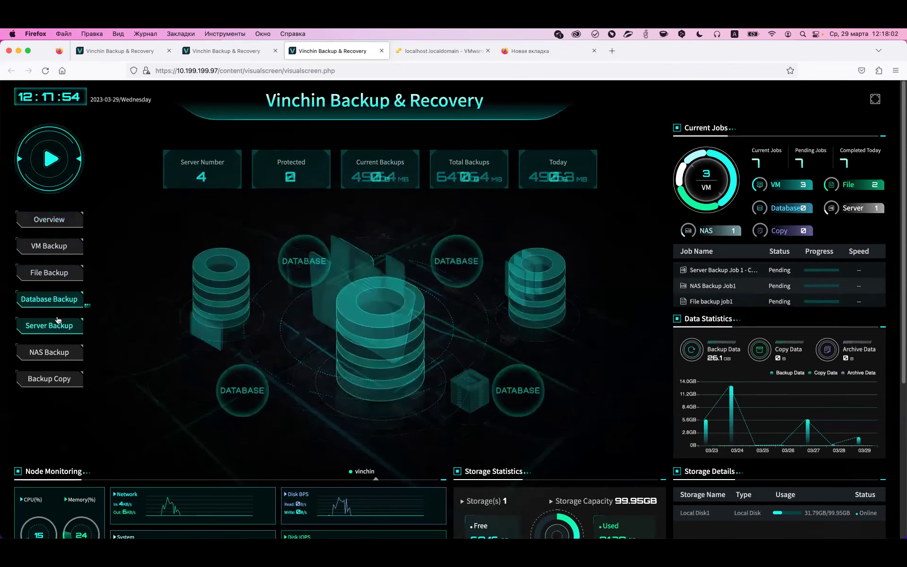
left_click(60, 336)
left_click(61, 359)
left_click(55, 378)
left_click(53, 220)
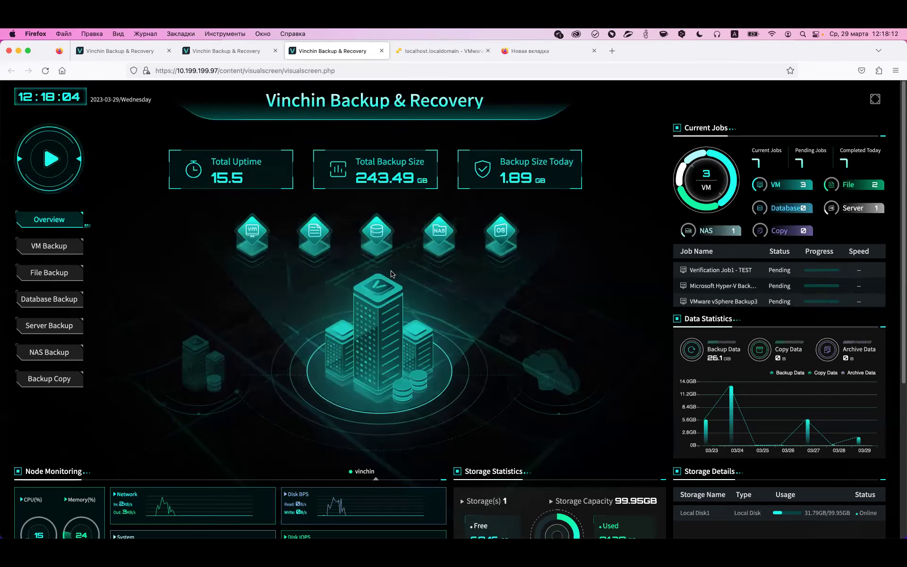
scroll(395, 276, "down", 1)
scroll(582, 423, "down", 4)
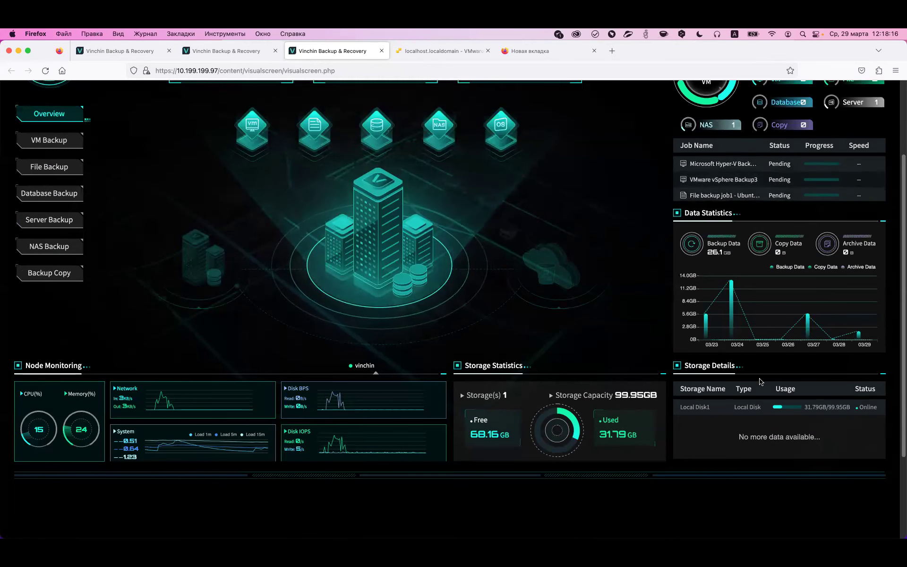
scroll(770, 377, "up", 5)
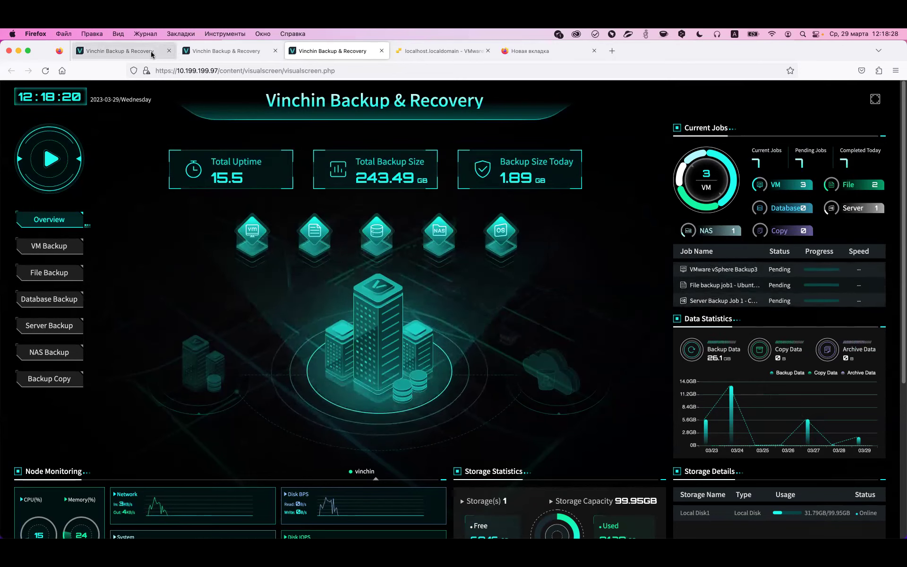
Return to the Vinchin jobs page and open the Home dashboard.
left_click(122, 51)
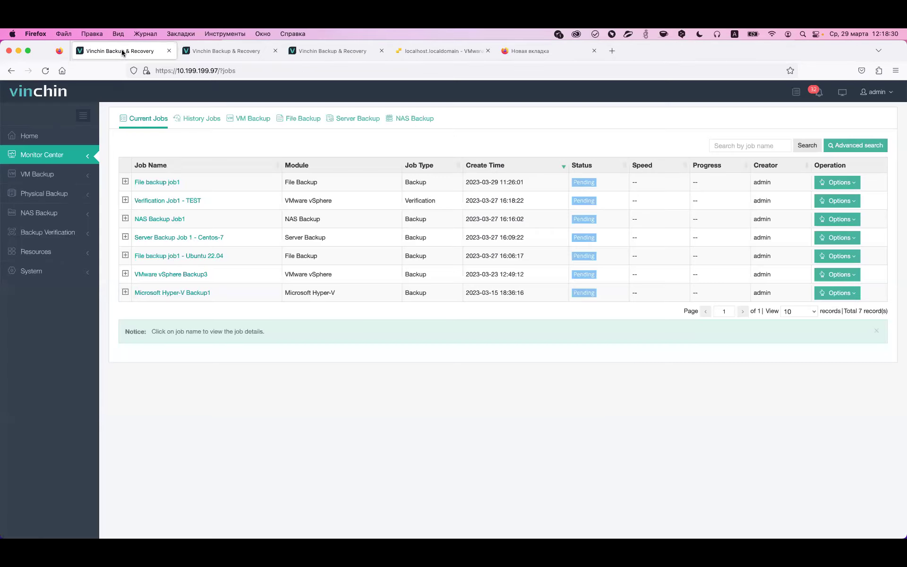
left_click(22, 140)
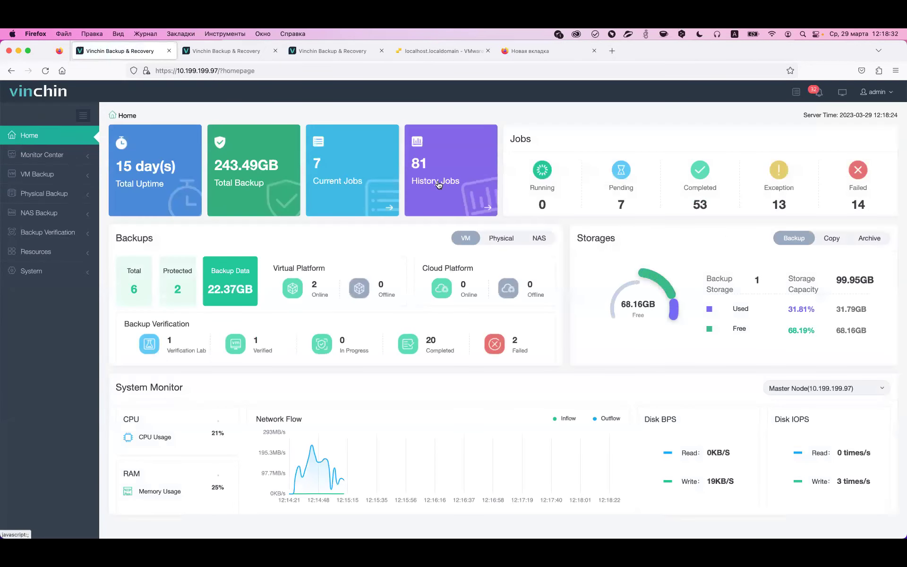